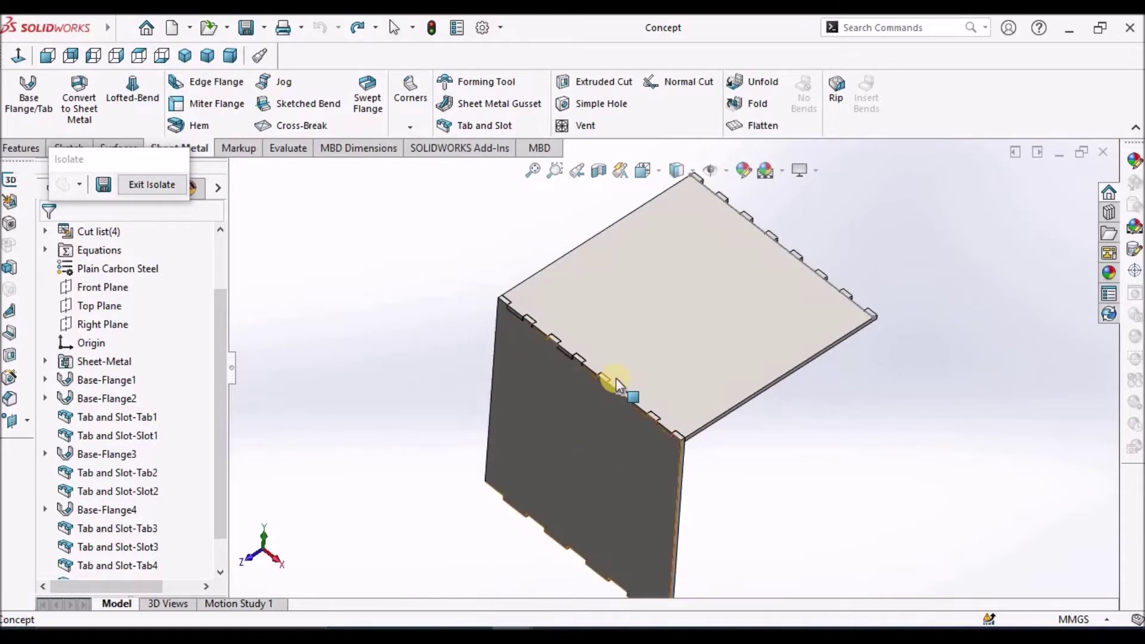
Inspect the tabbed joint between the two isolated panels and exit Isolate
scroll(629, 368, "up", 5)
middle_click_drag(650, 342, 615, 409)
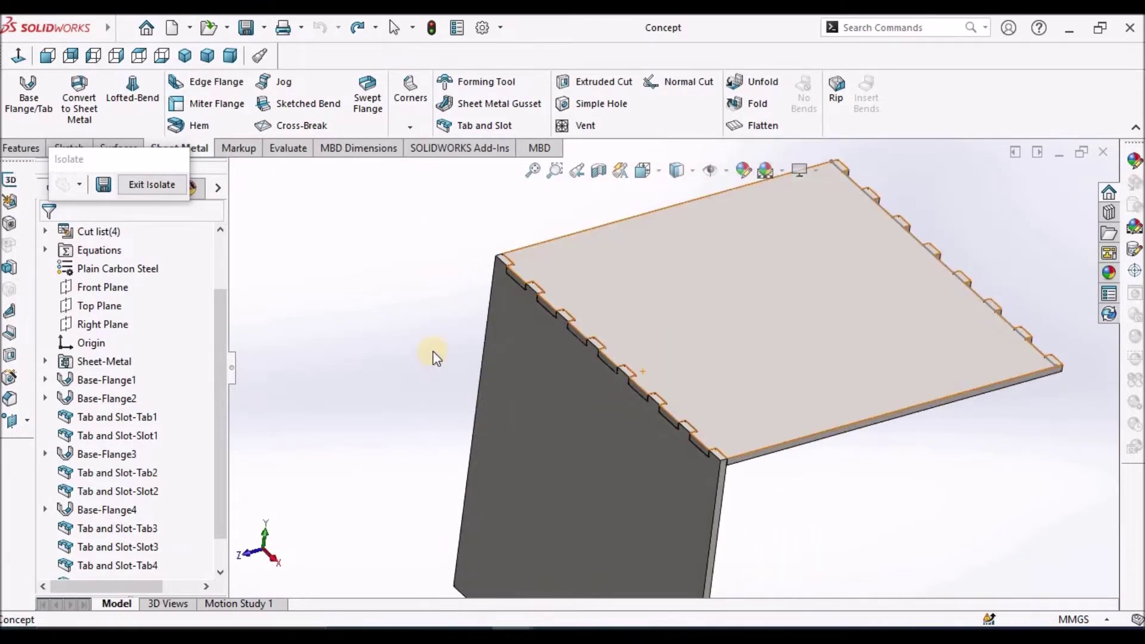
left_click(145, 185)
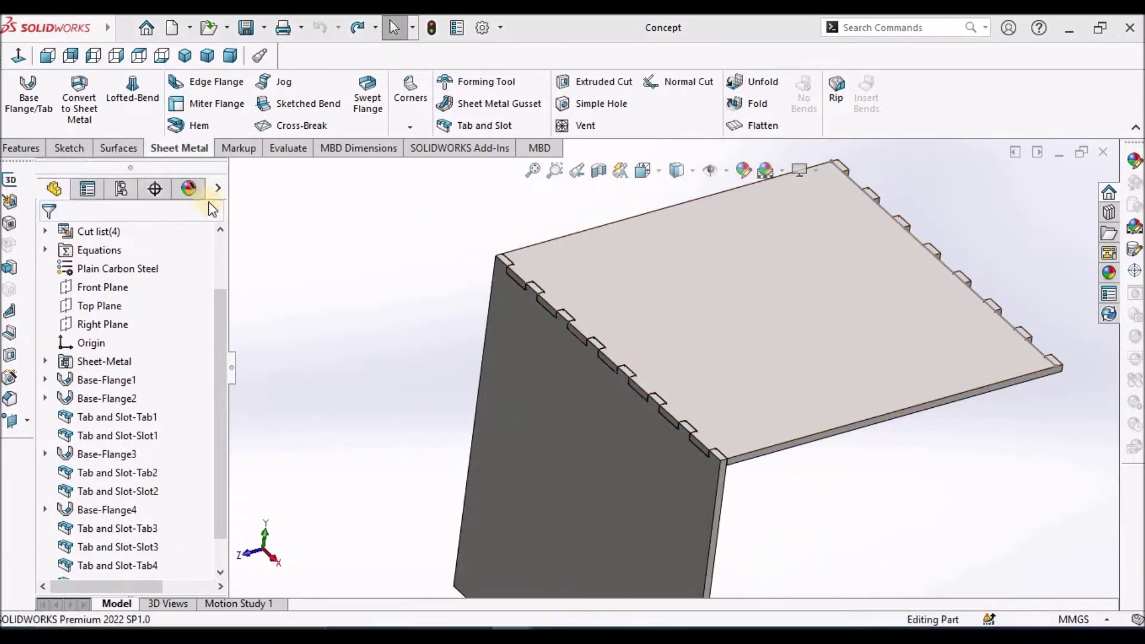
left_click(232, 56)
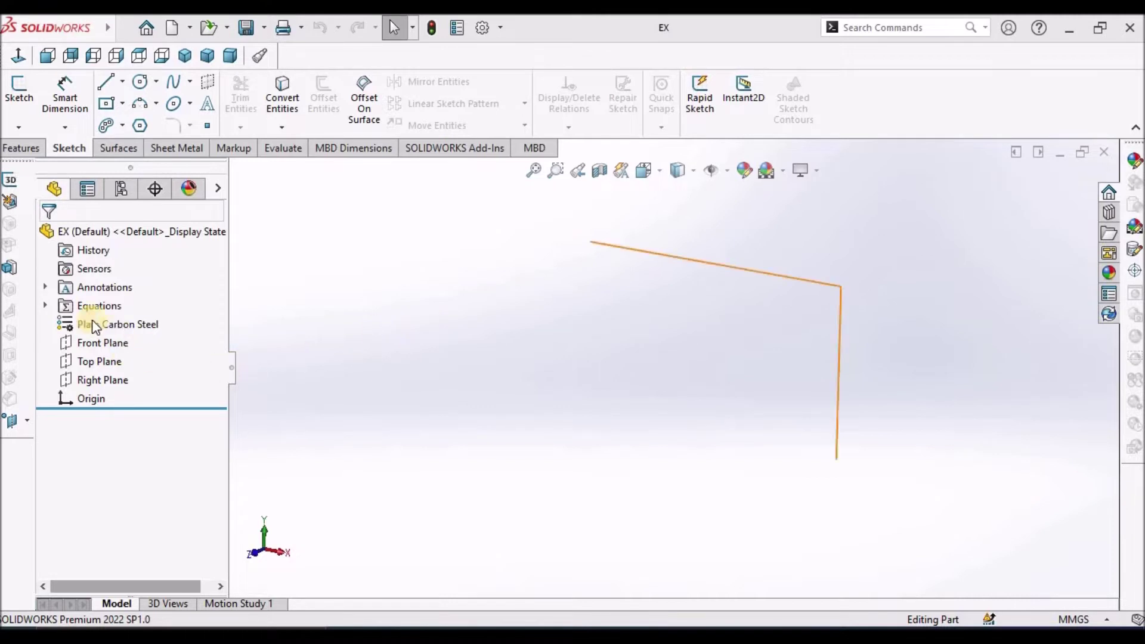
Open a sketch on the Front Plane and draw a center rectangle about 100 mm wide from the origin
left_click(179, 148)
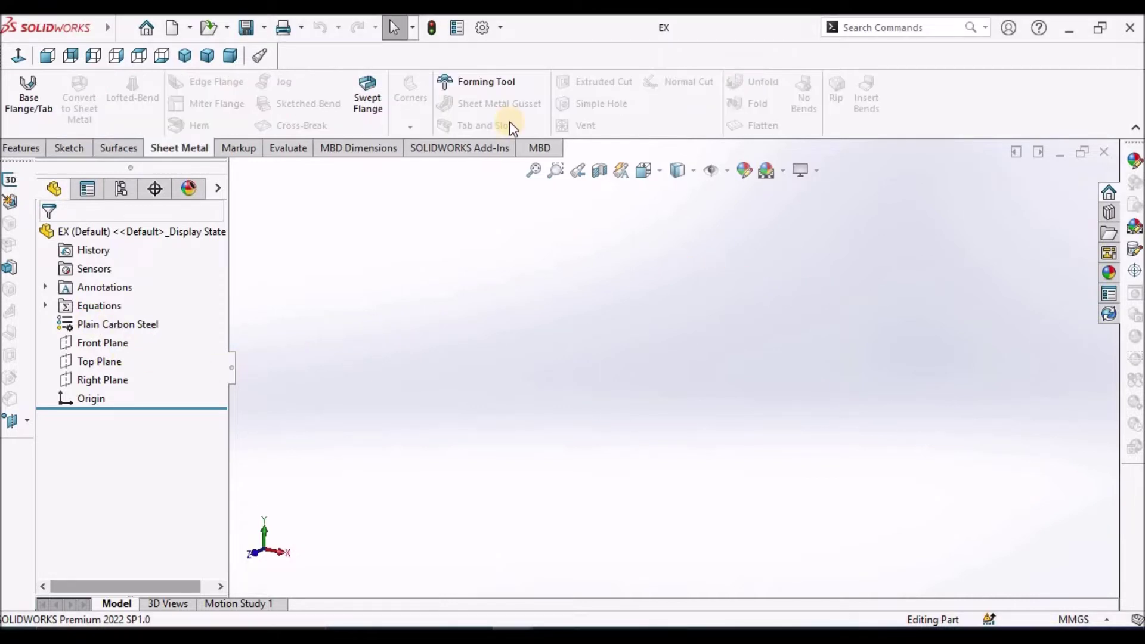
left_click(96, 340)
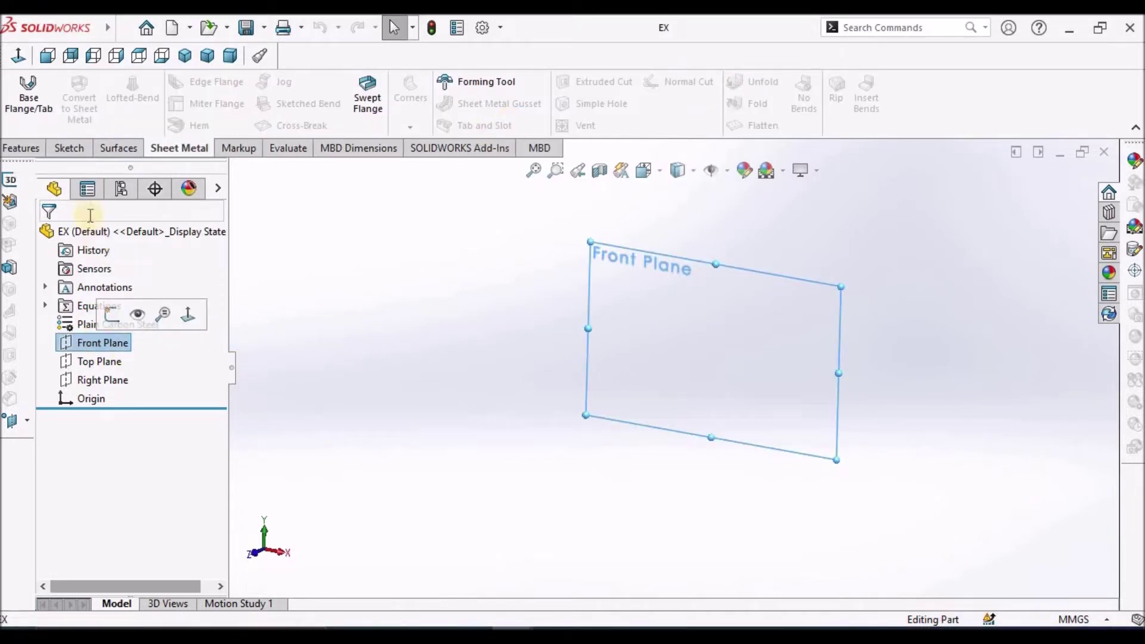
left_click(71, 143)
left_click(21, 89)
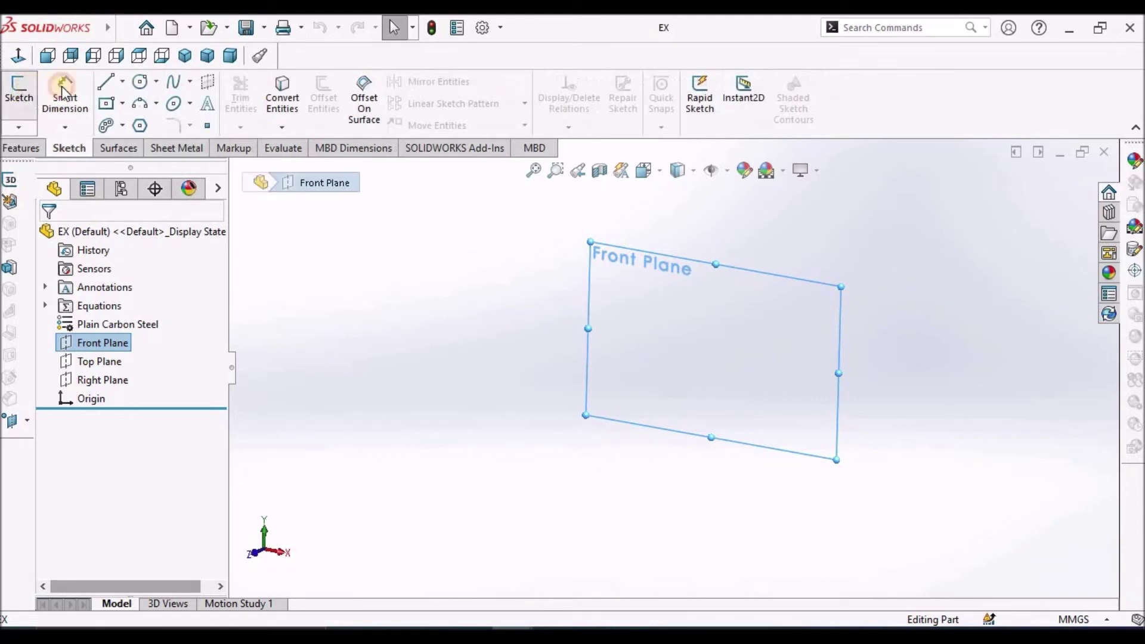
left_click(108, 105)
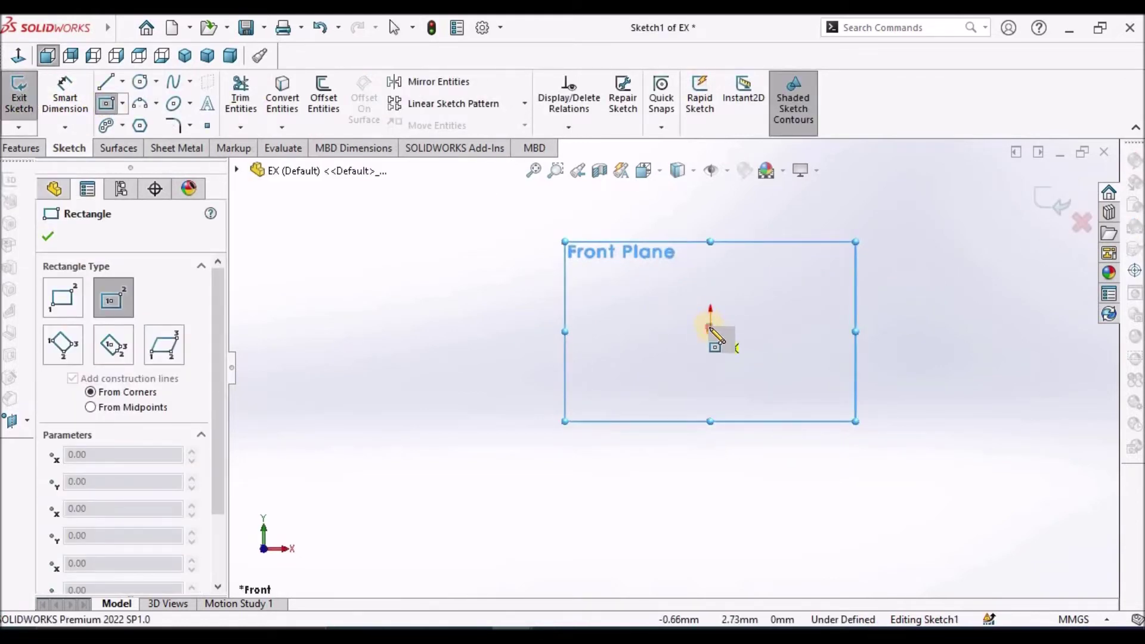
left_click(710, 331)
left_click(793, 238)
right_click(460, 340)
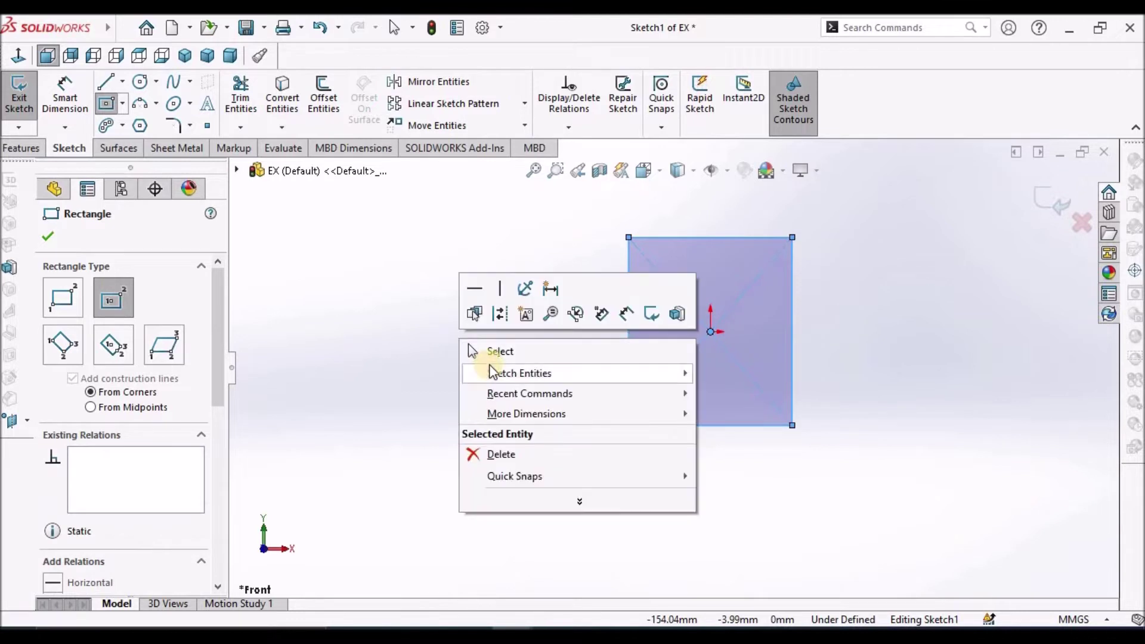
left_click(495, 352)
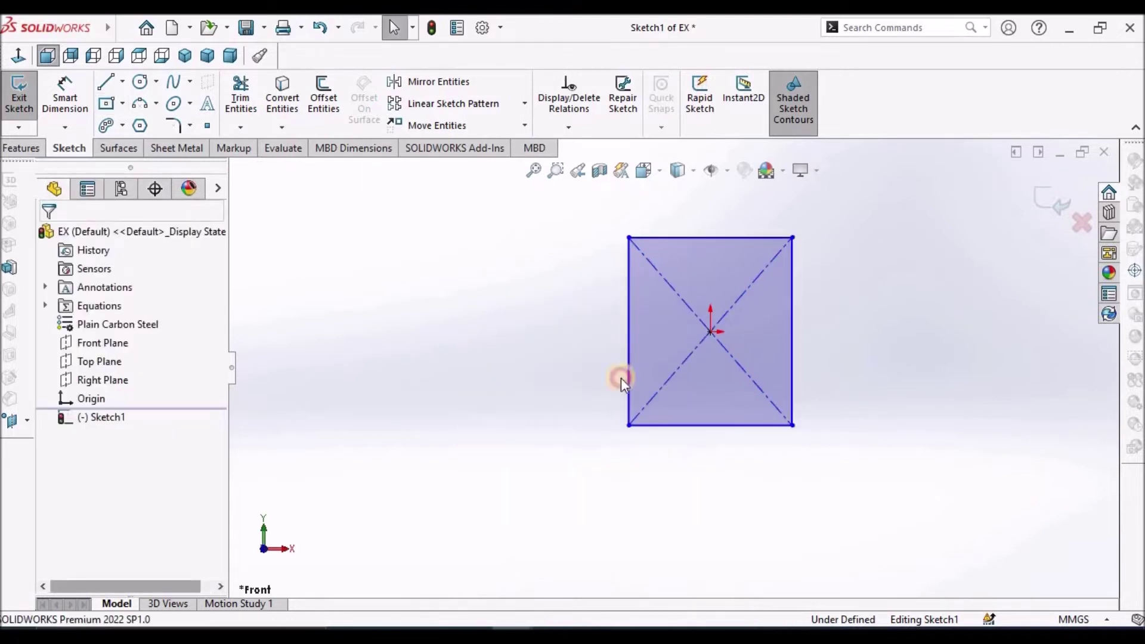
Apply an Equal relation between the rectangle's lower and right sides
left_click(694, 426)
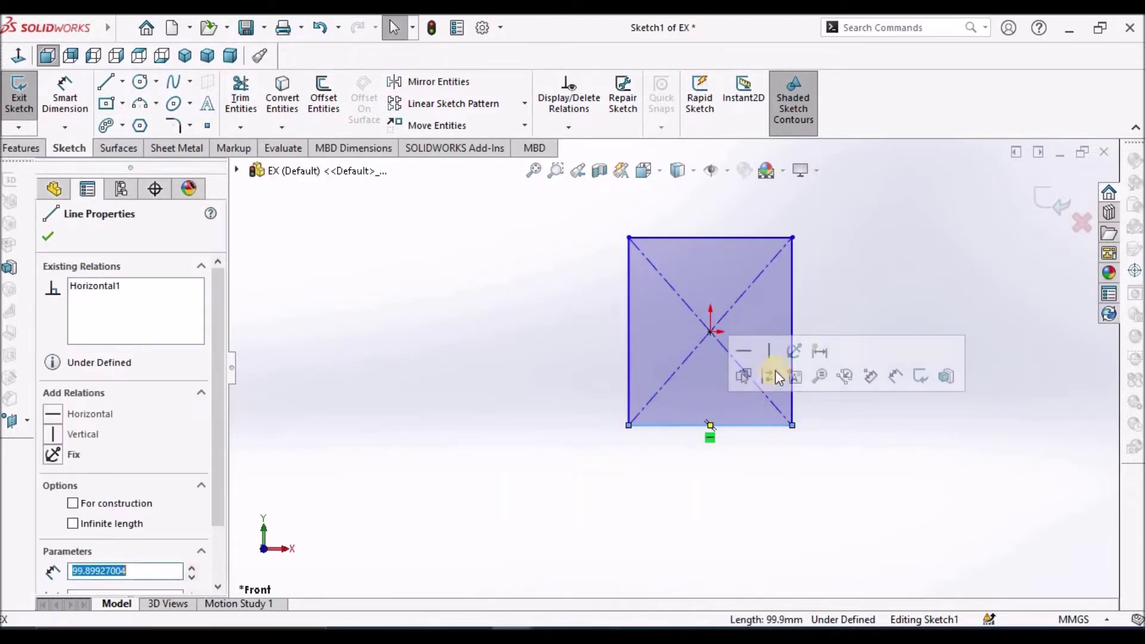
left_click(793, 299, "ctrl")
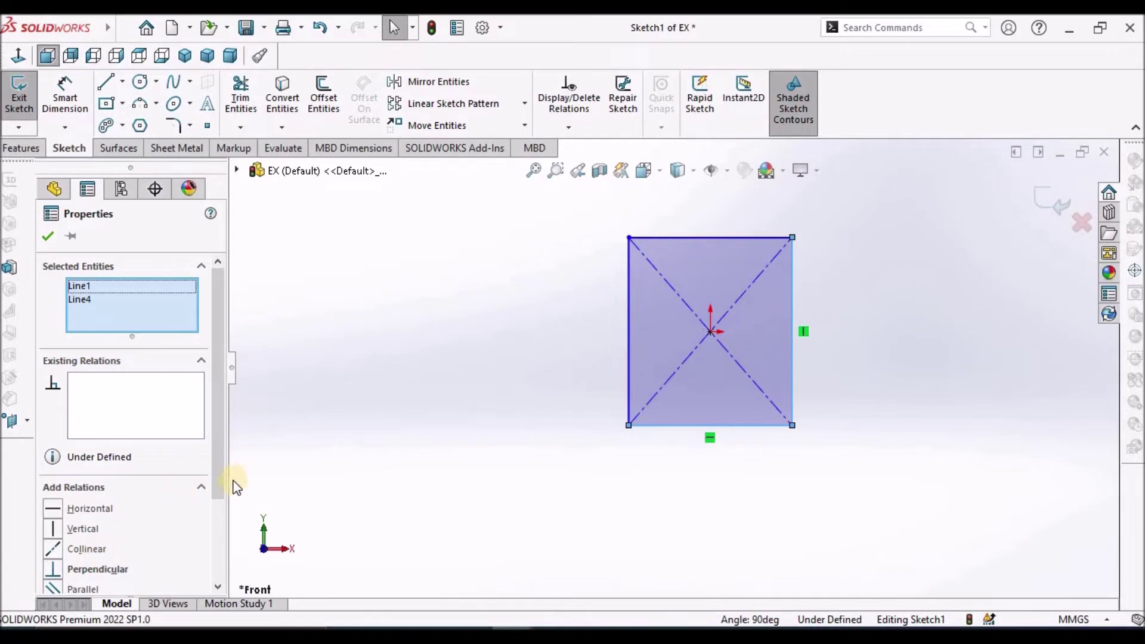
left_click_drag(217, 489, 217, 540)
left_click(71, 535)
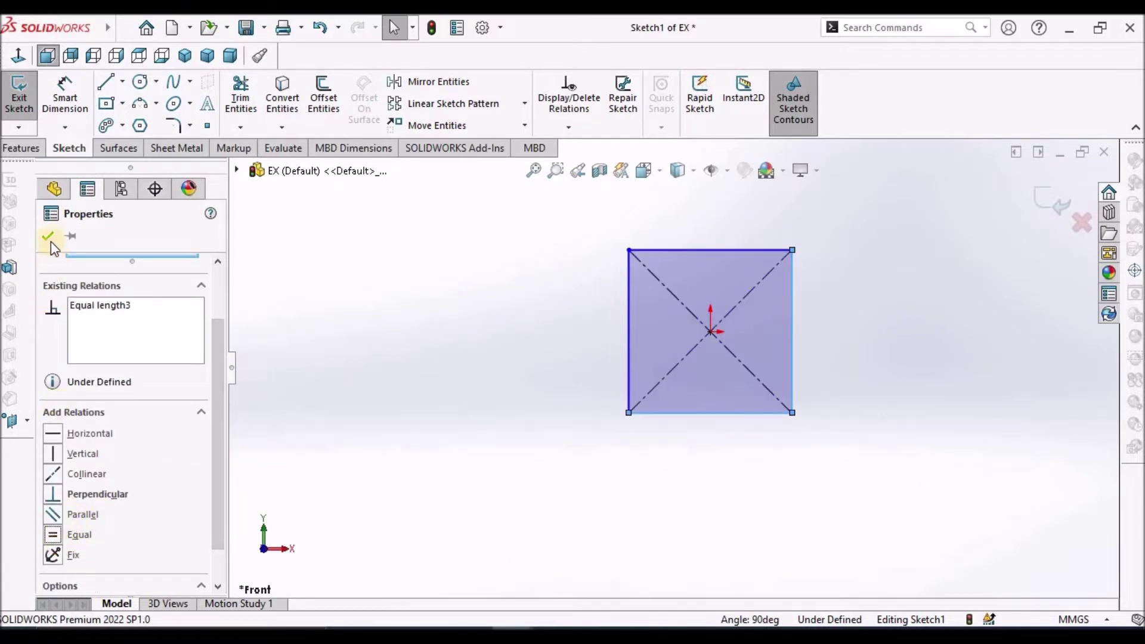
left_click(173, 239)
scroll(672, 357, "up", 3)
scroll(843, 314, "down", 2)
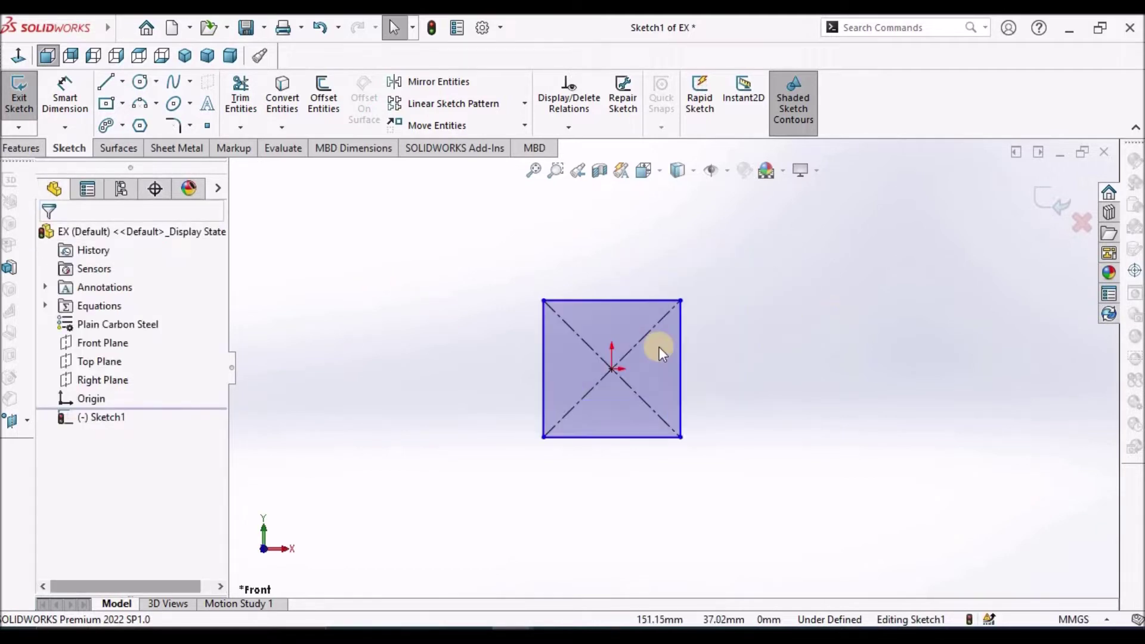
Dimension the square's lower side to 100 mm
left_click(59, 100)
left_click(635, 439)
left_click(637, 495)
type("100")
key("Return")
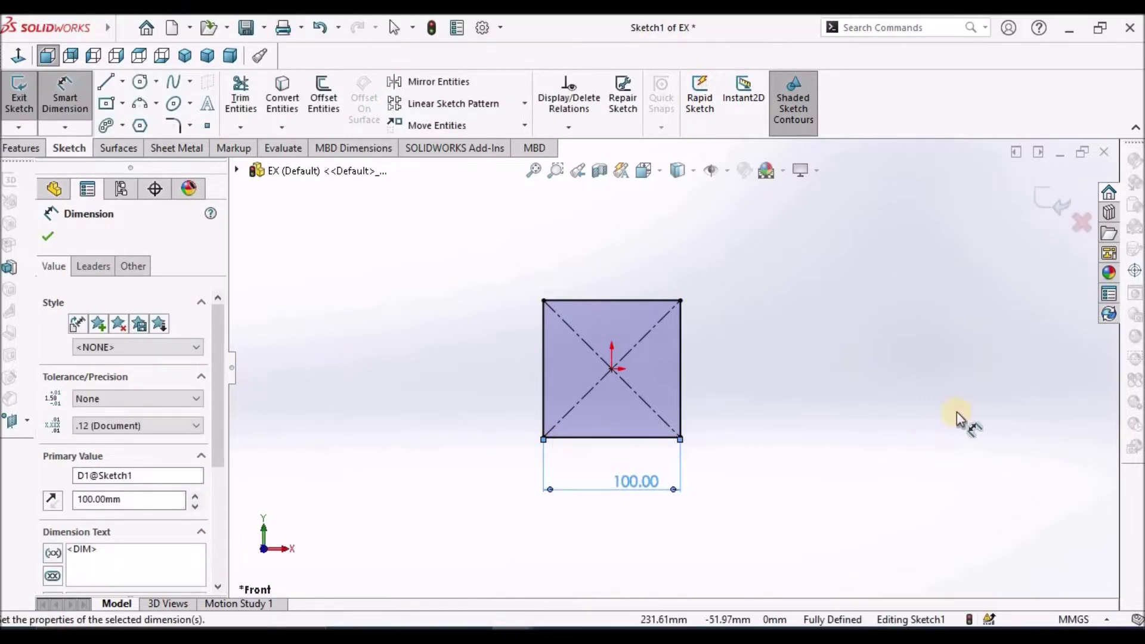
Create a 2 mm thick base flange from the square sketch
left_click(153, 148)
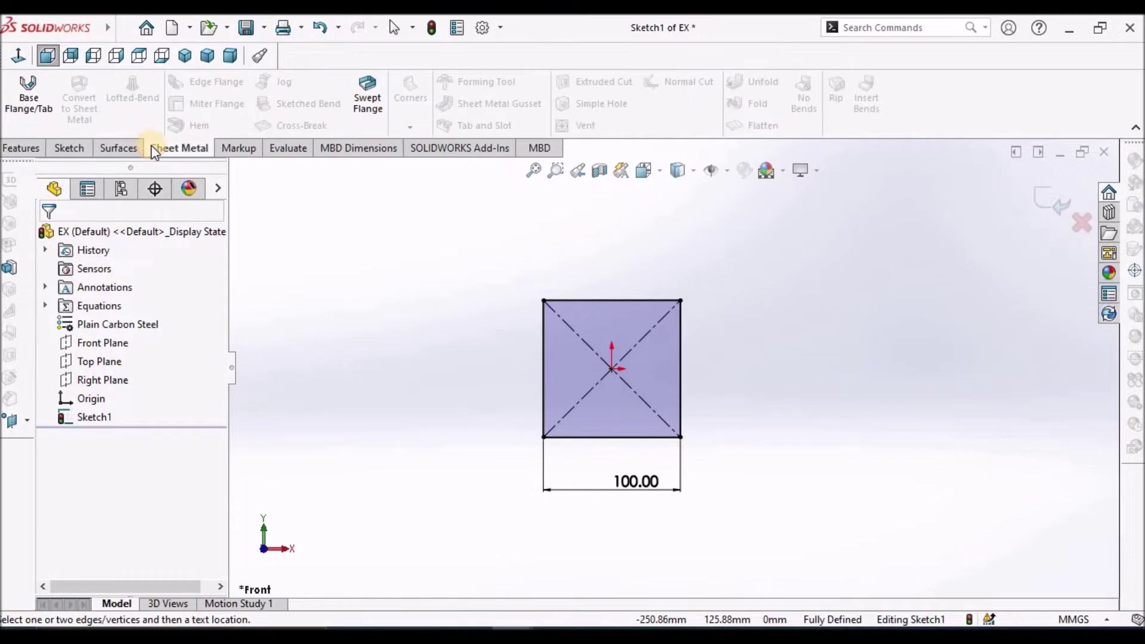
left_click(26, 92)
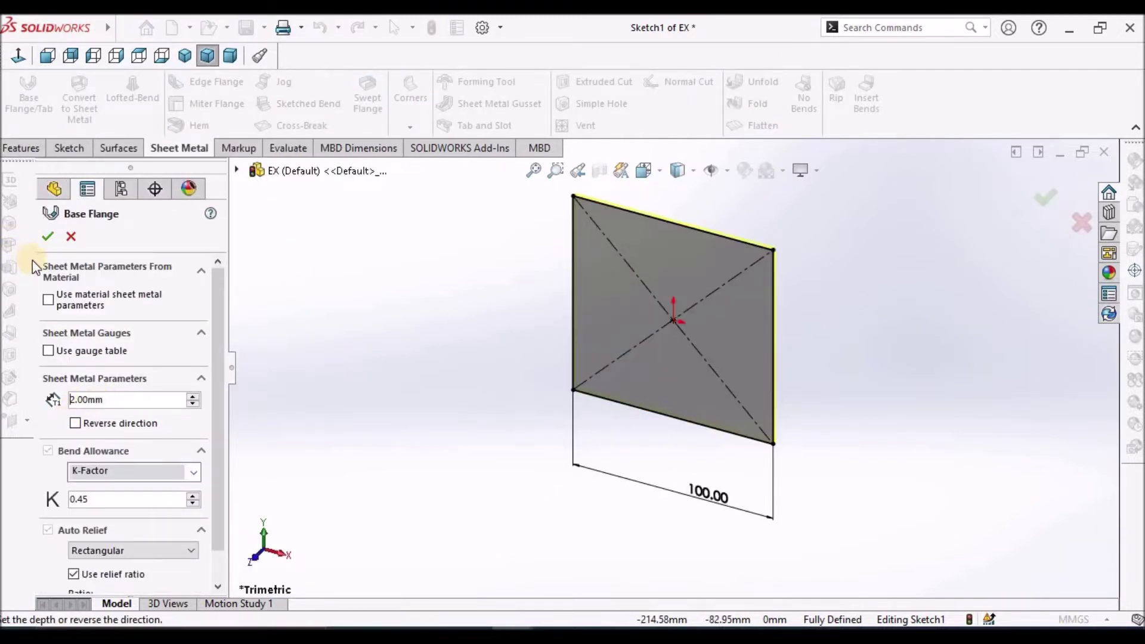
left_click(50, 237)
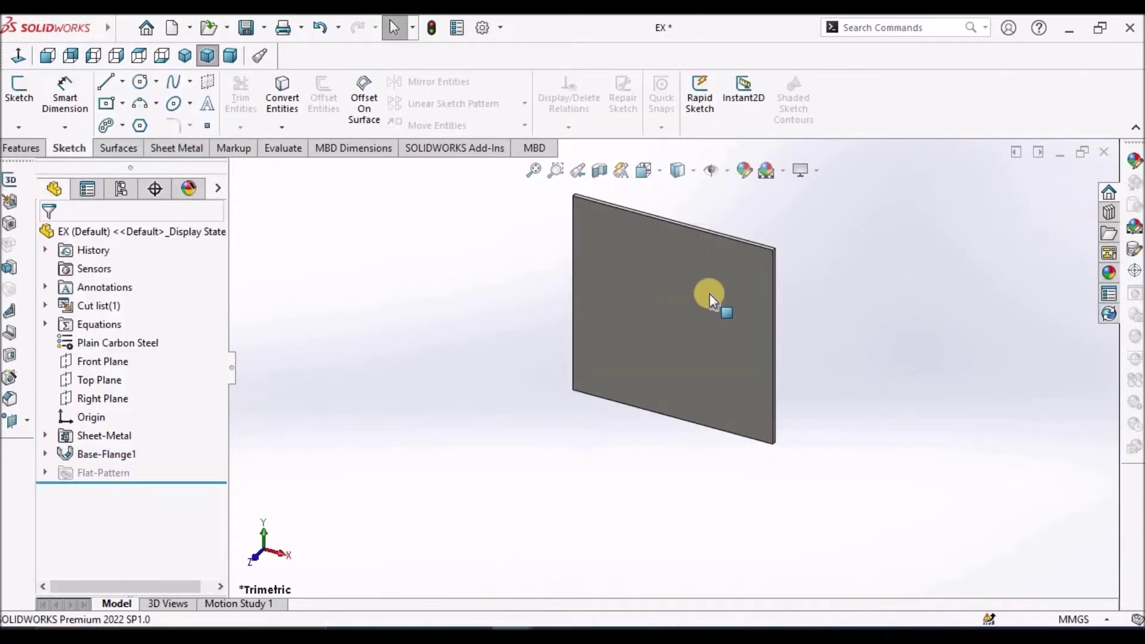
Open a sketch on the plate's front face and draw one slanted line rising to the right across its upper half
middle_click_drag(696, 369, 707, 342)
left_click(706, 342)
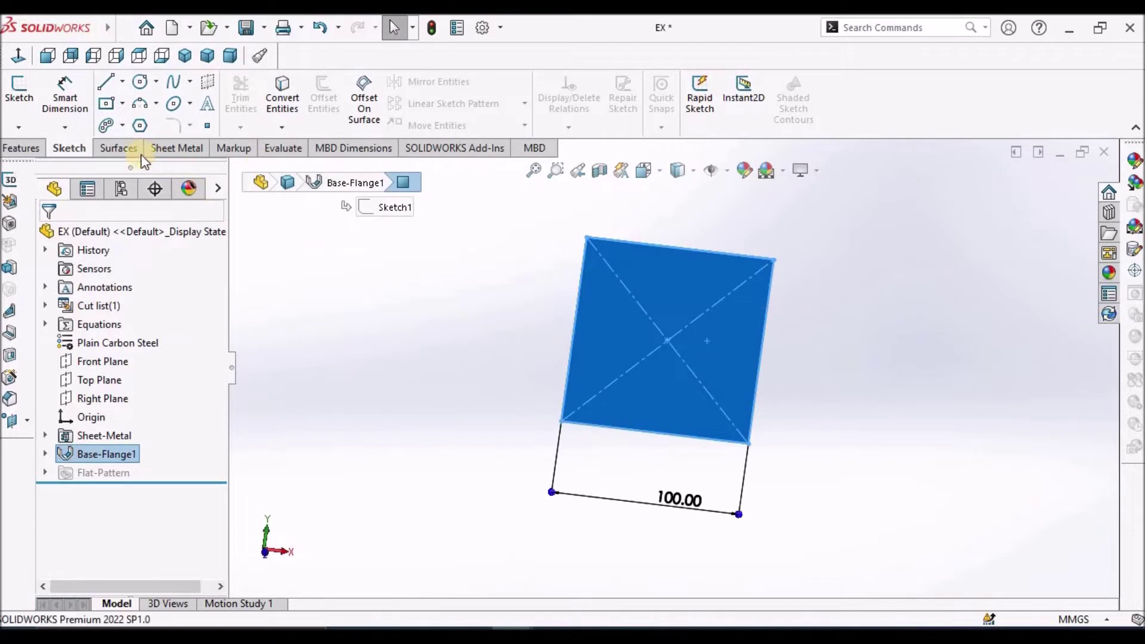
left_click(19, 96)
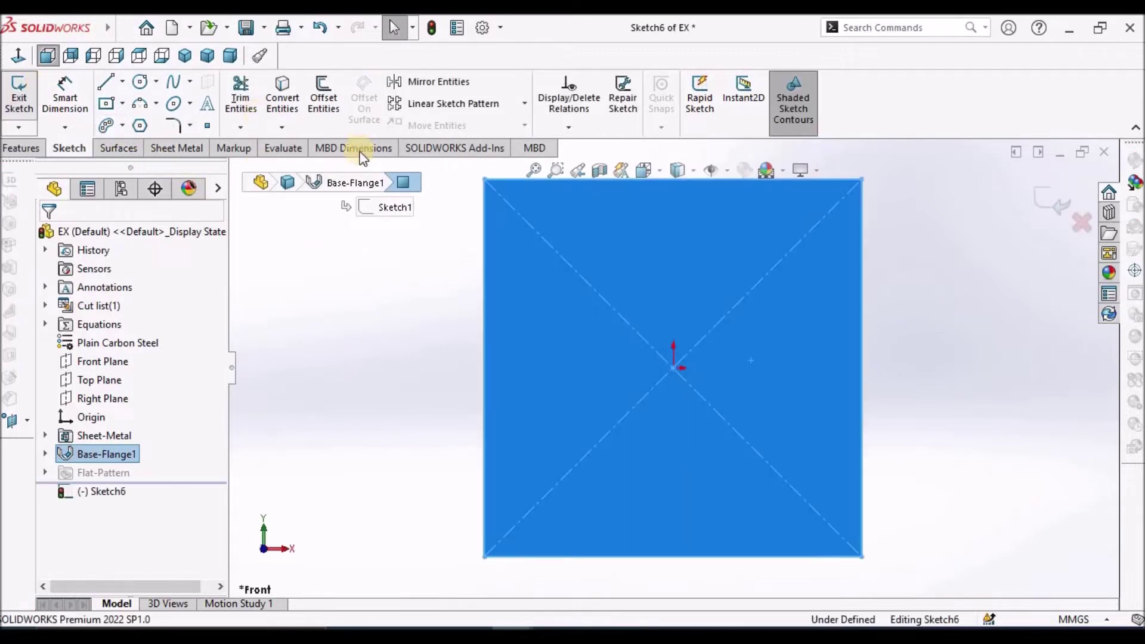
left_click(105, 83)
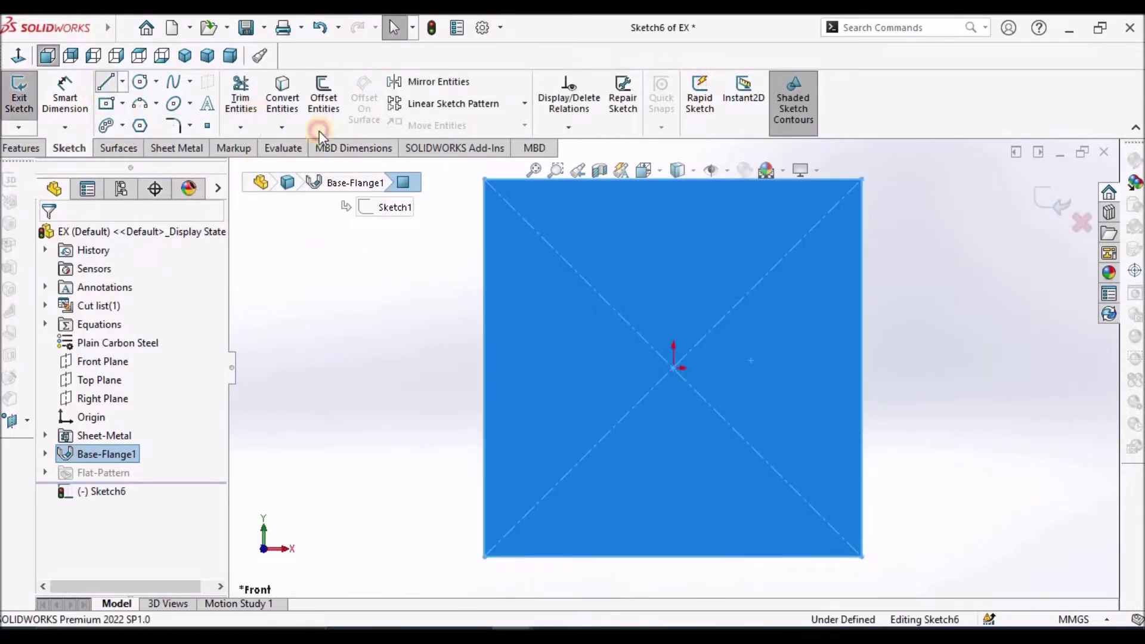
left_click(523, 316)
left_click(783, 235)
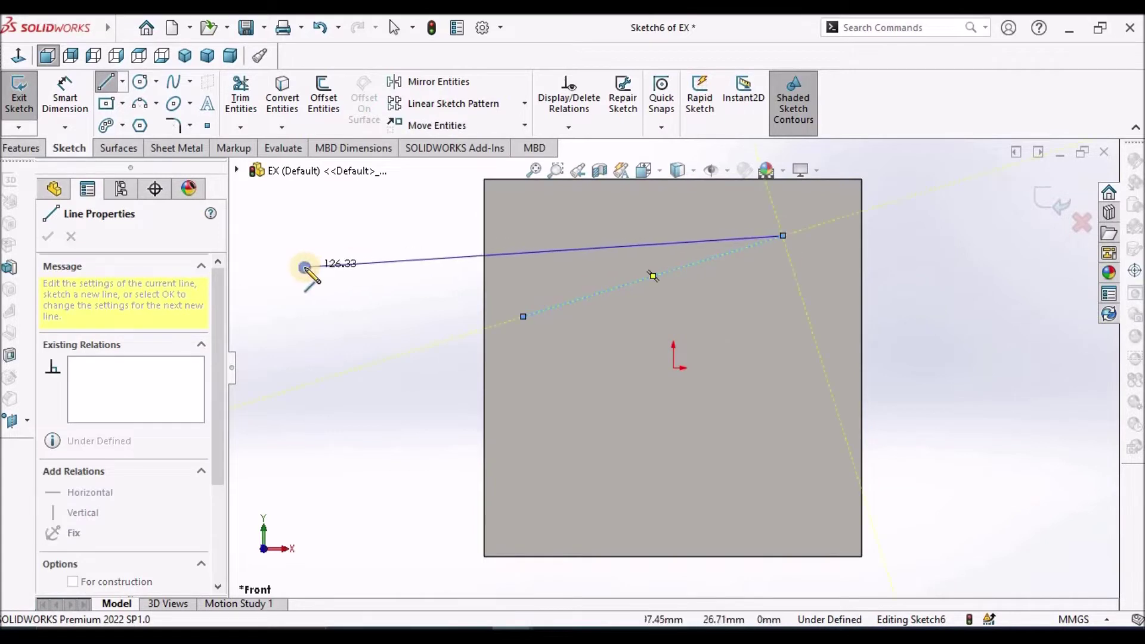
right_click(315, 276)
left_click(325, 280)
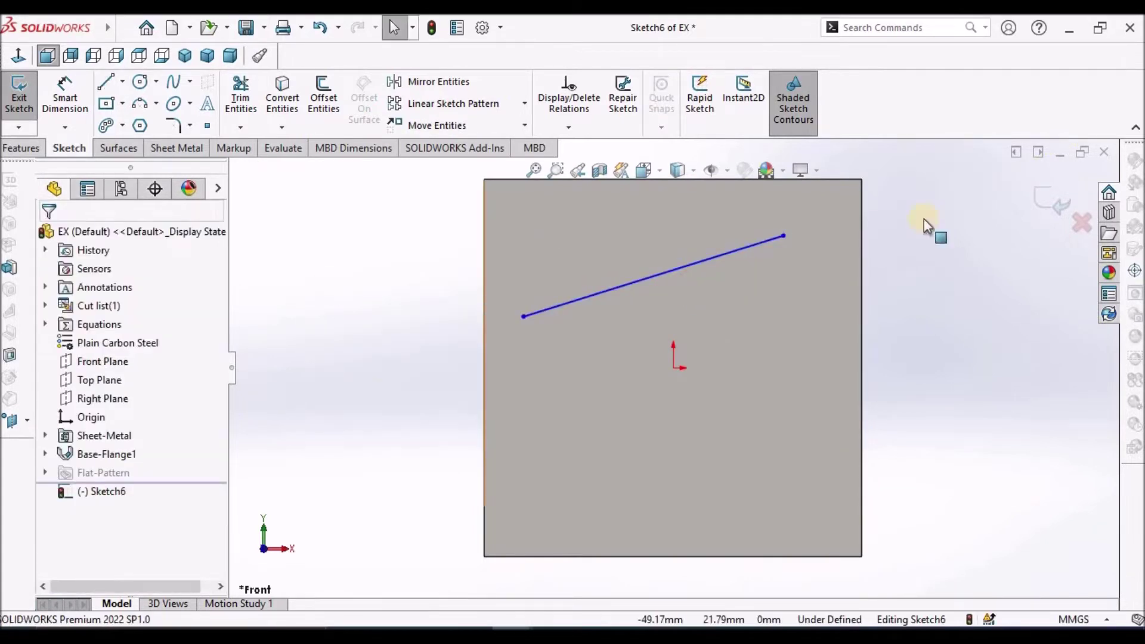
Create a 2 mm thick base flange from the slanted line, extending it well outward from the plate's front face
left_click(160, 151)
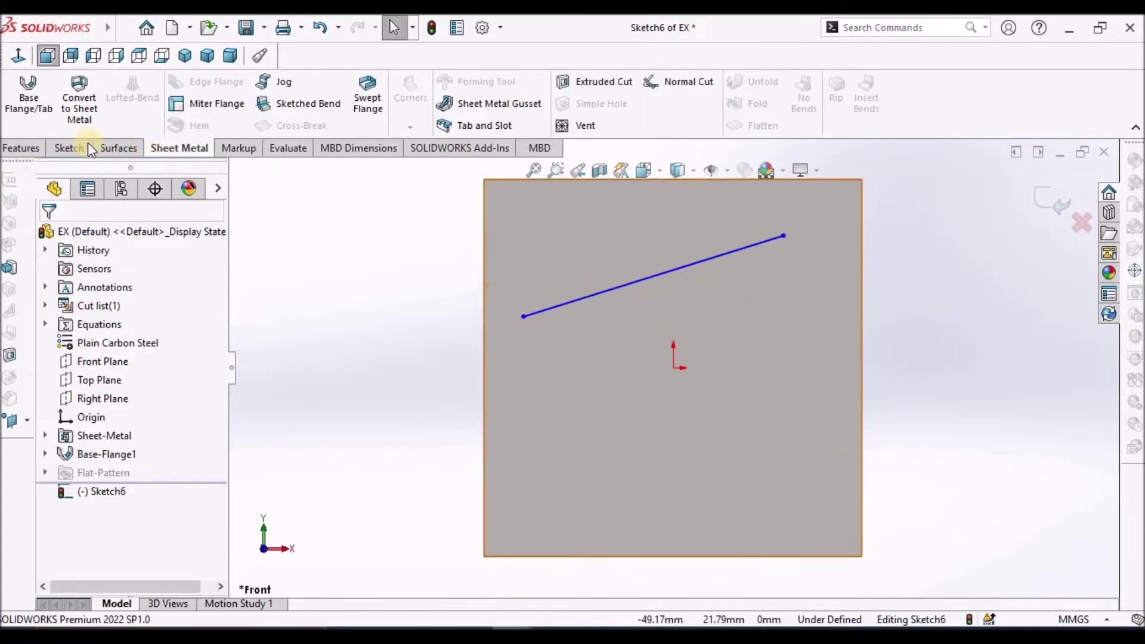
left_click(26, 110)
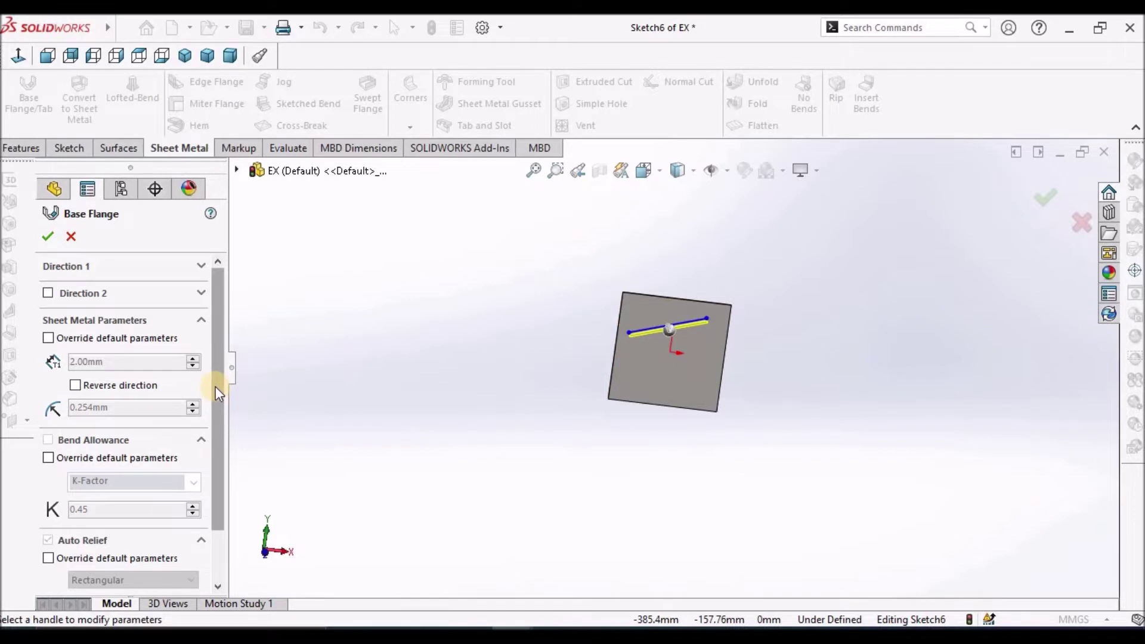
scroll(216, 395, "down", 3)
mouse_move(698, 322)
middle_mouse_down()
mouse_move(678, 349)
mouse_move(661, 336)
middle_mouse_up()
scroll(605, 382, "up", 5)
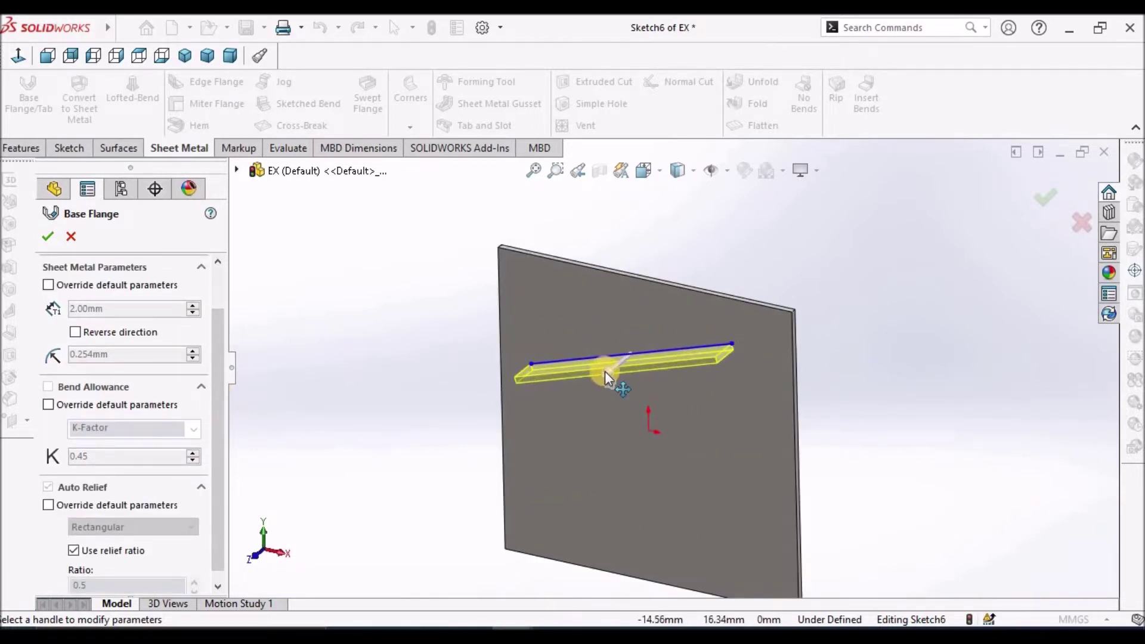
left_click_drag(605, 371, 483, 473)
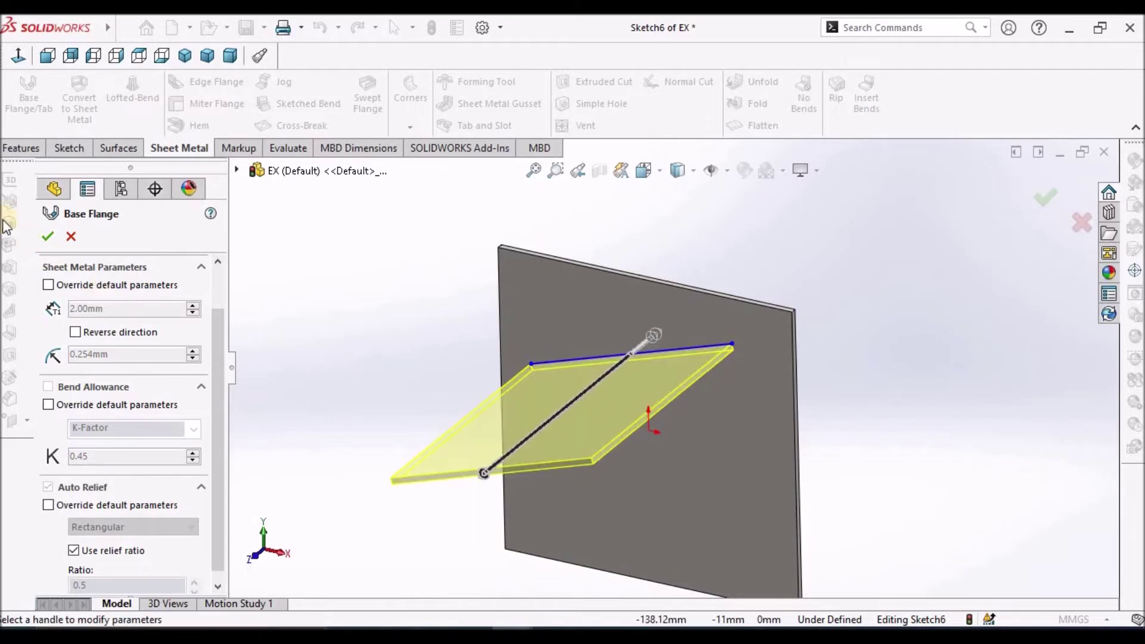
left_click(43, 238)
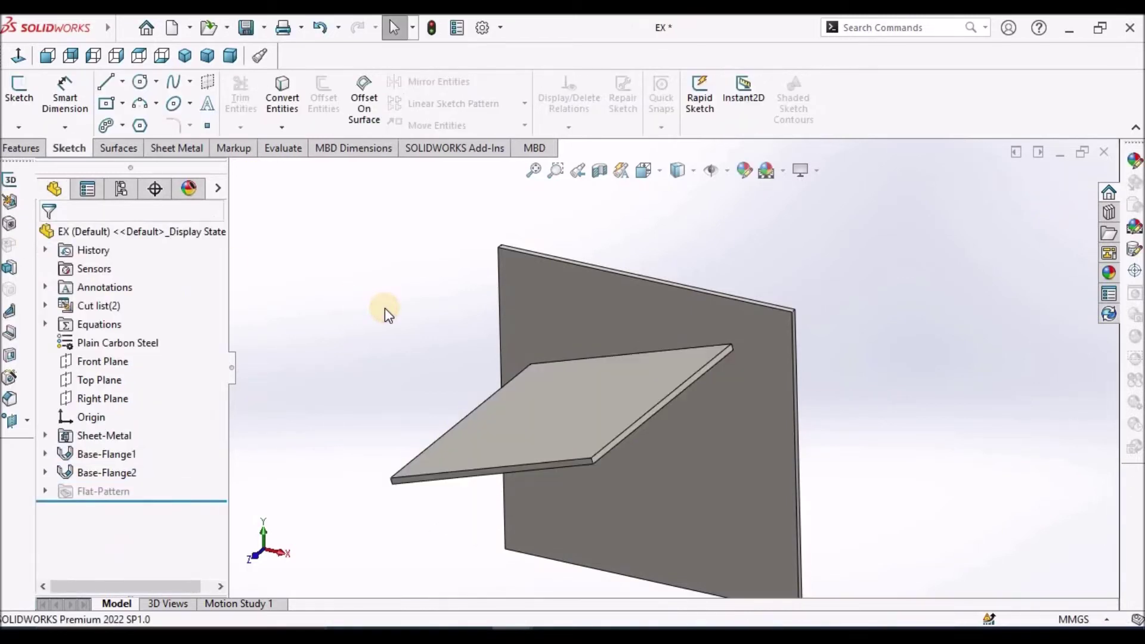
Start a Tab and Slot feature and pick the slanted flange's upper edge touching the plate as the tab edge
key("f")
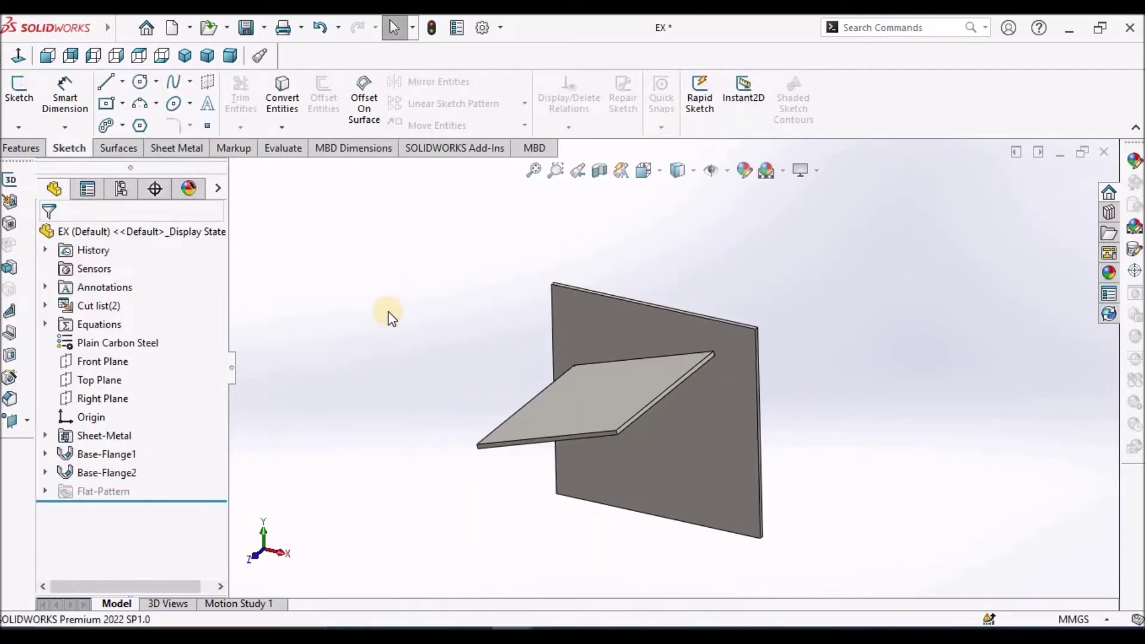
left_click(178, 149)
left_click(488, 127)
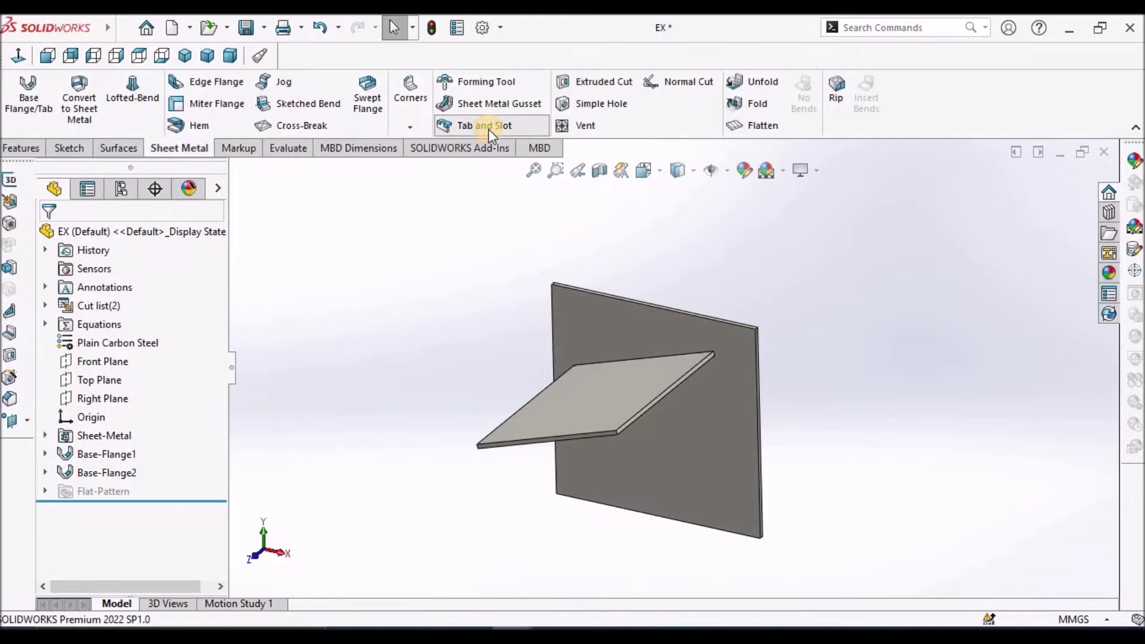
middle_click_drag(628, 334, 625, 328)
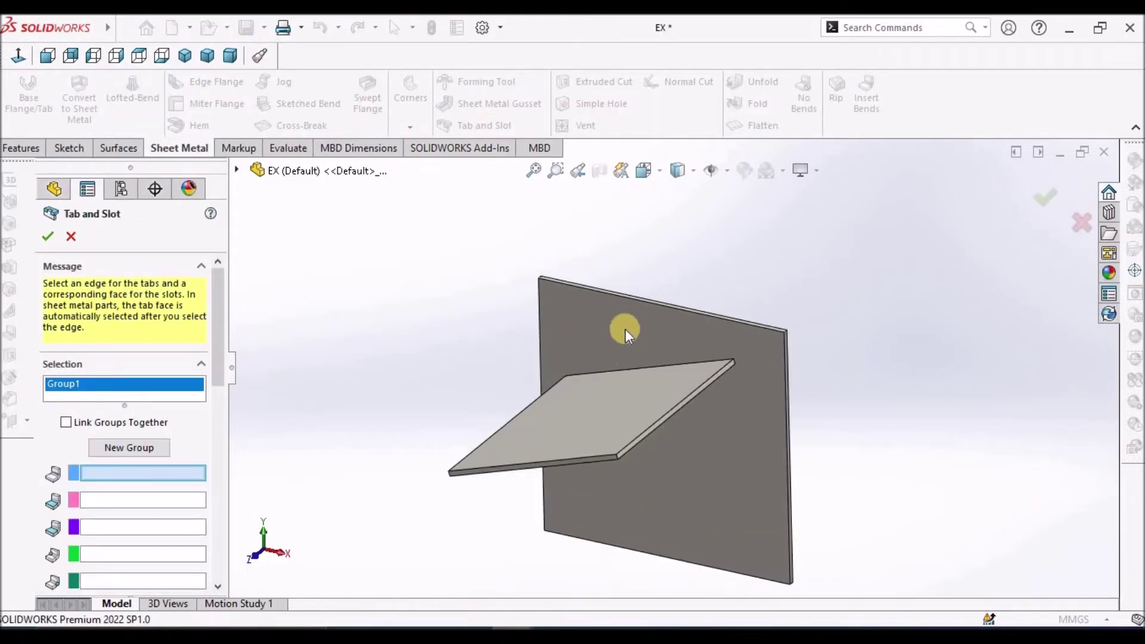
scroll(653, 377, "down", 2)
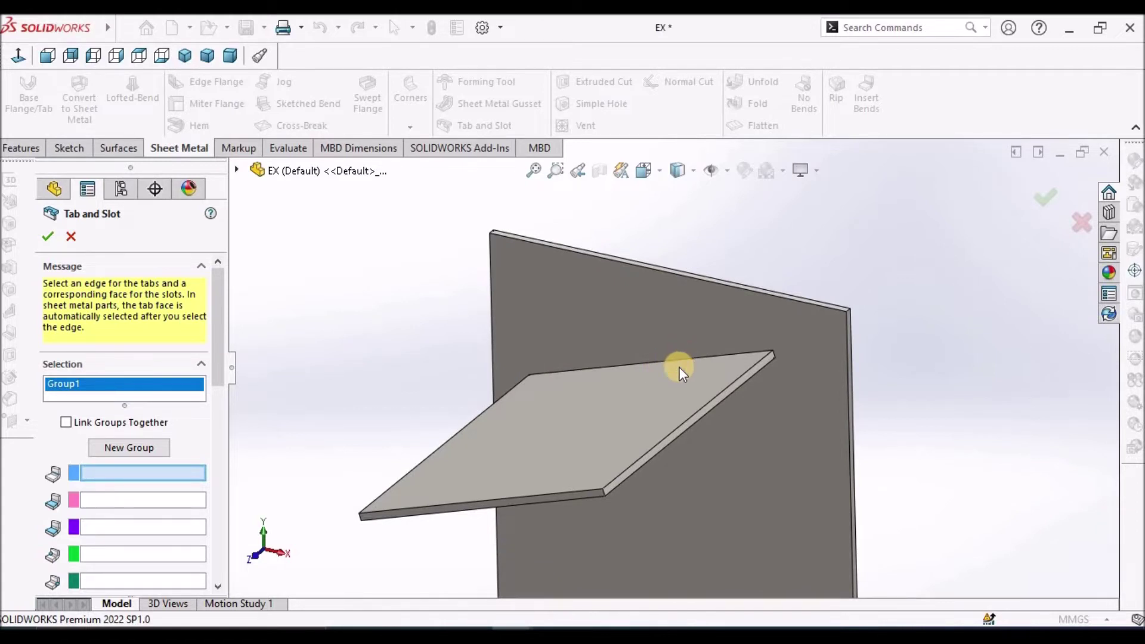
scroll(679, 367, "down", 4)
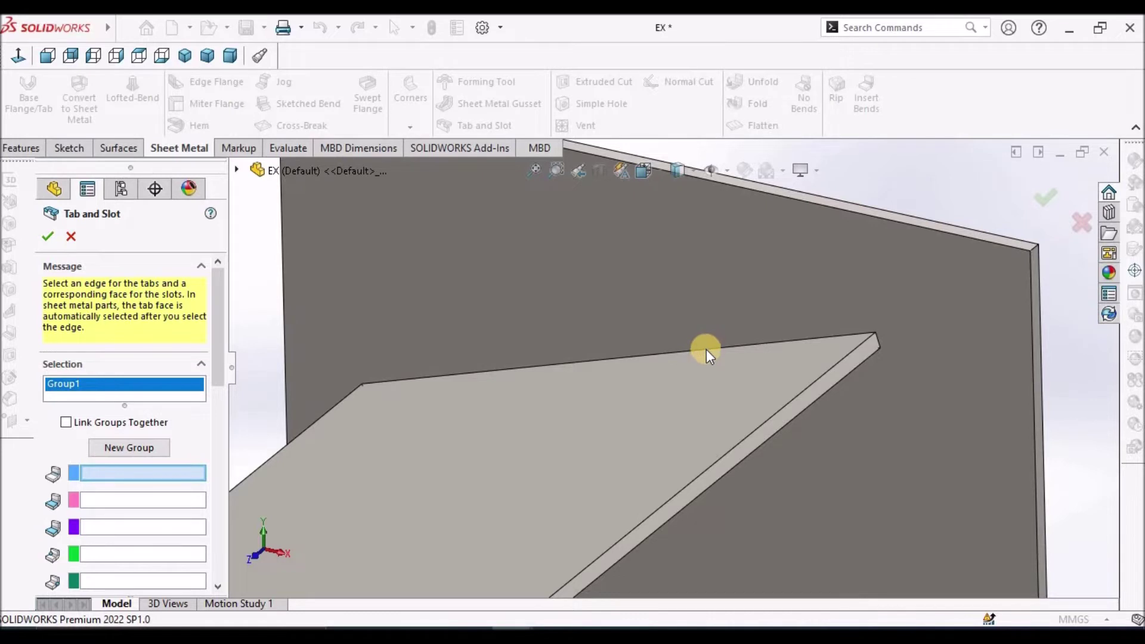
scroll(707, 349, "down", 3)
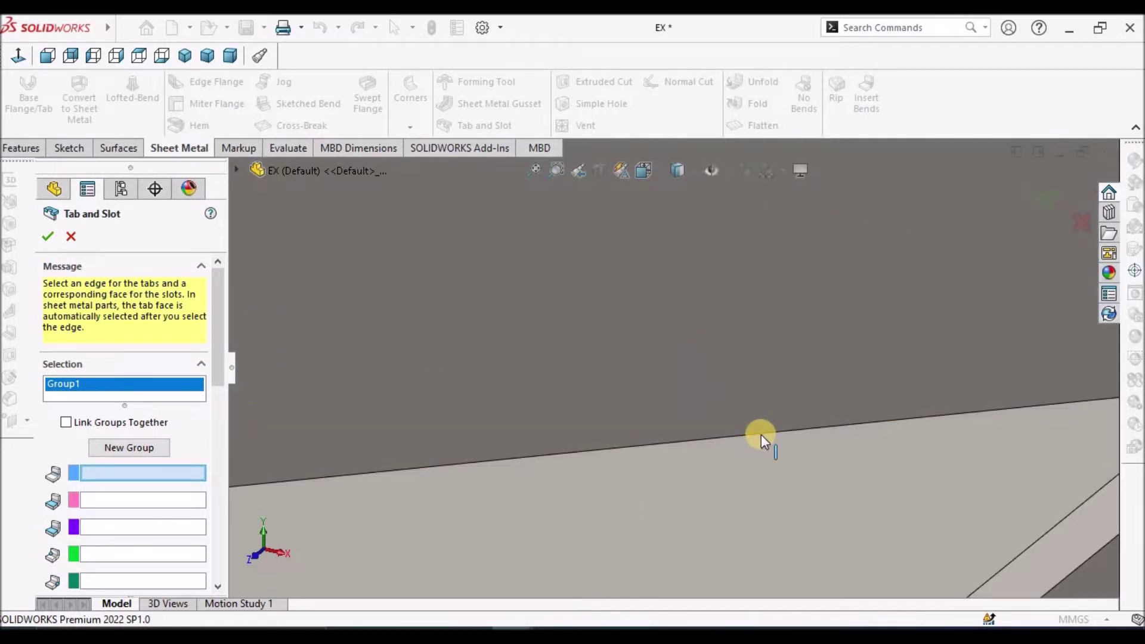
left_click(761, 435)
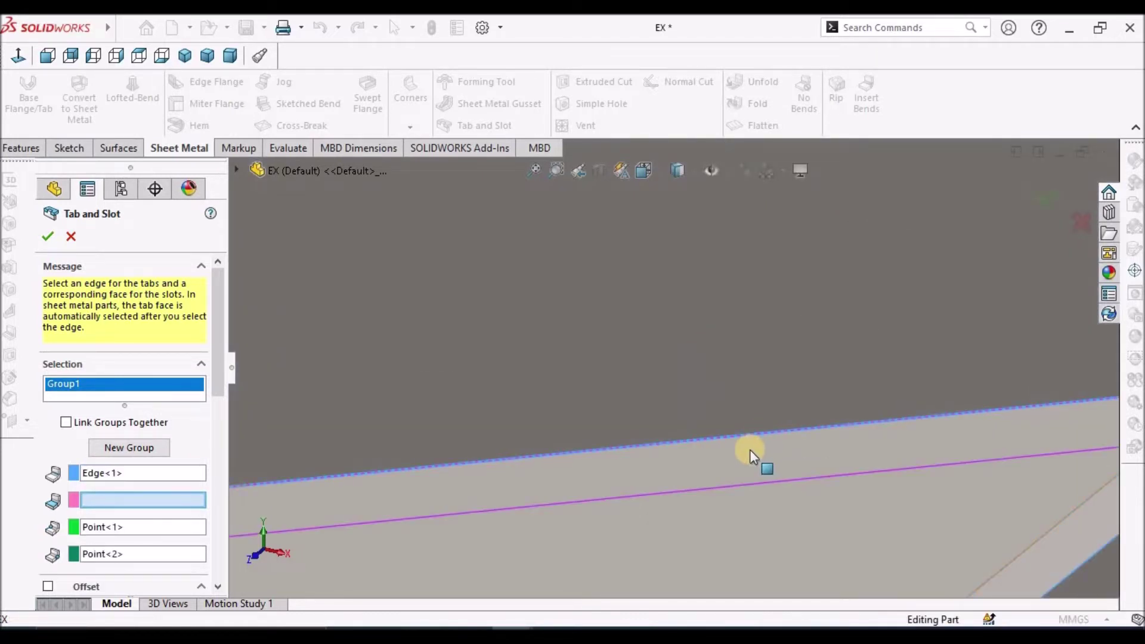
Pick the square plate's large face as the slot face and check the tab preview along the slanted edge
scroll(749, 449, "up", 6)
middle_click_drag(767, 452, 674, 446)
left_click(595, 510)
scroll(639, 364, "down", 5)
middle_click_drag(638, 363, 619, 485)
scroll(624, 464, "up", 5)
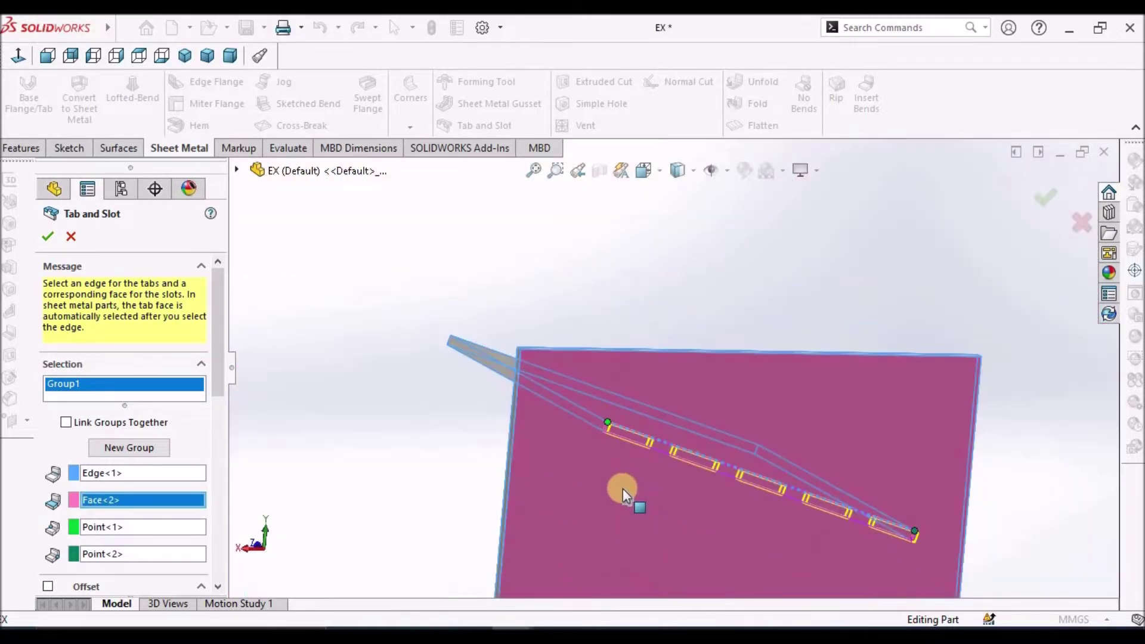
Set the number of equally spaced tabs along the slanted edge to 6
middle_click_drag(800, 420, 762, 468)
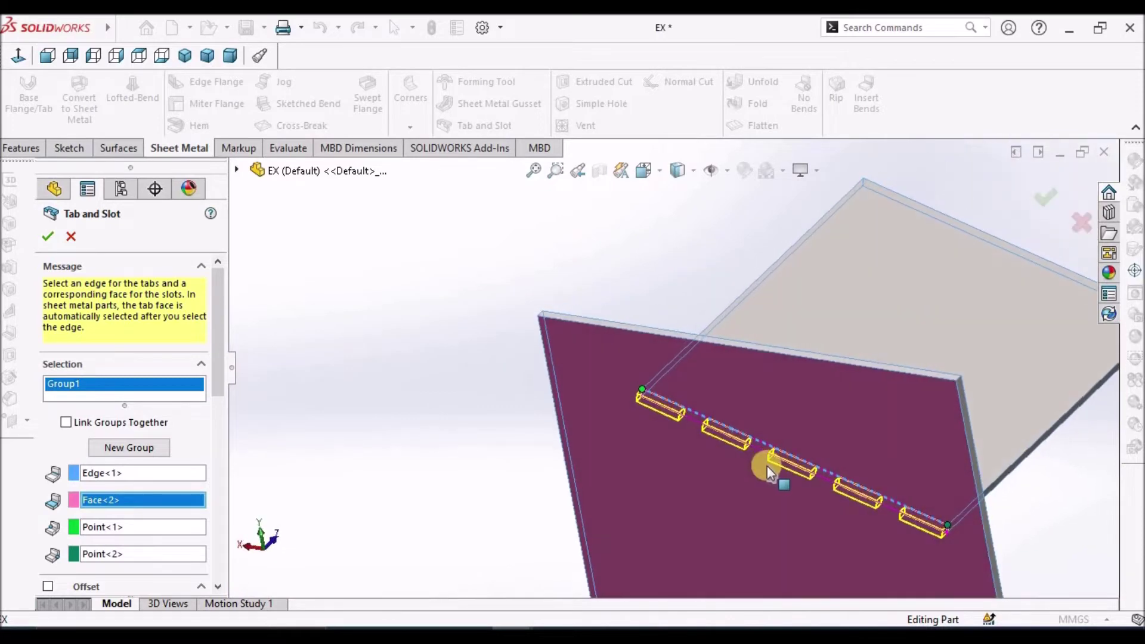
scroll(922, 518, "down", 3)
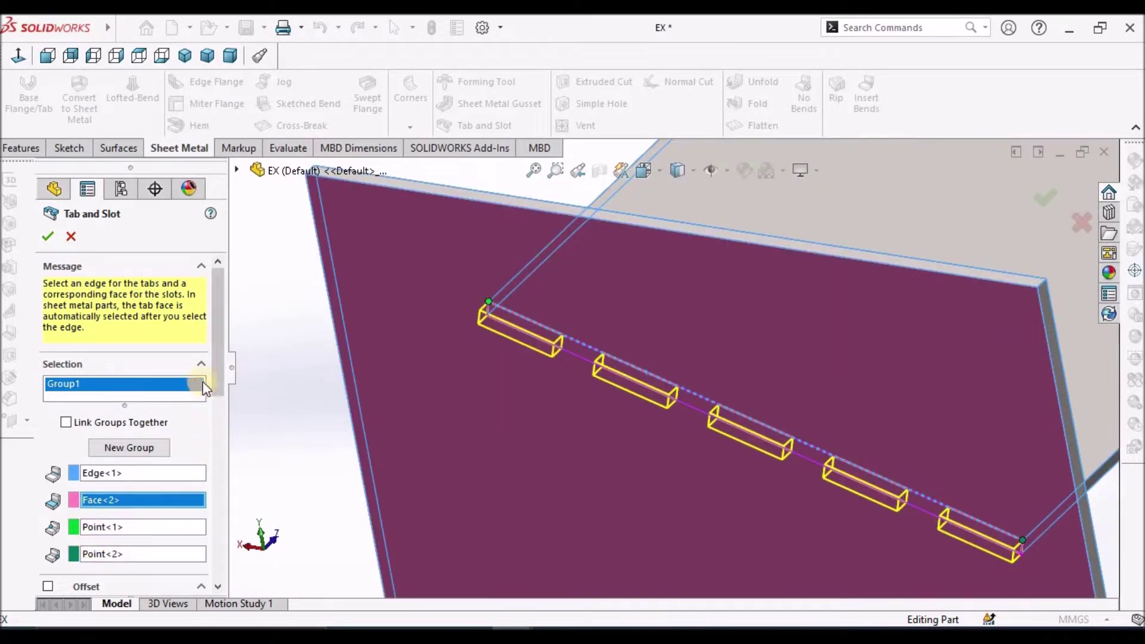
left_click_drag(217, 381, 201, 503)
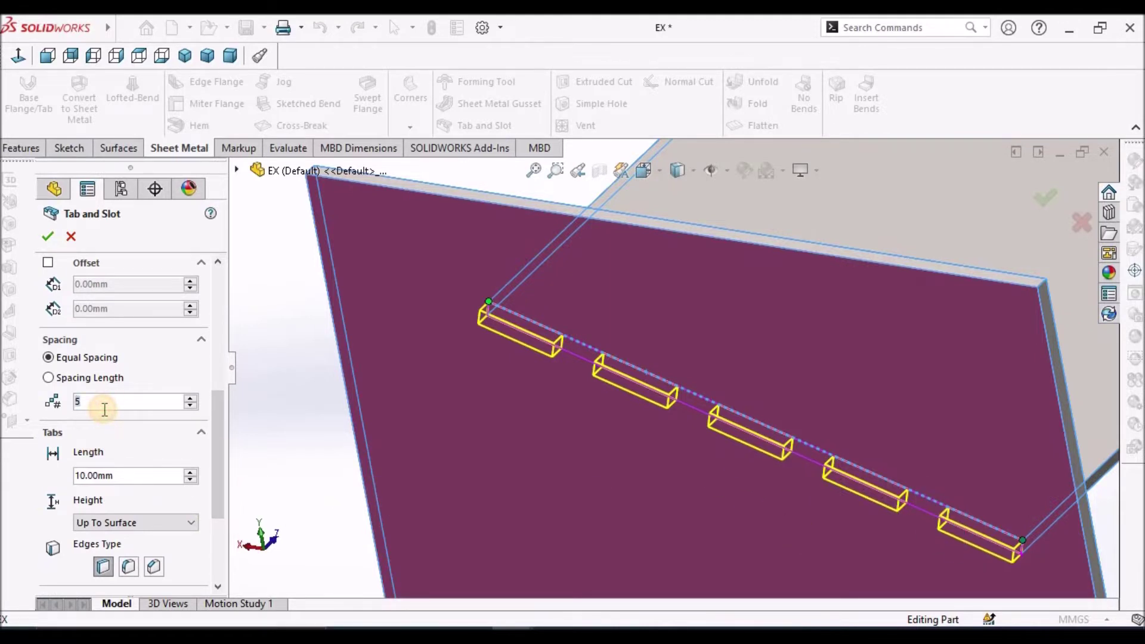
key("Return")
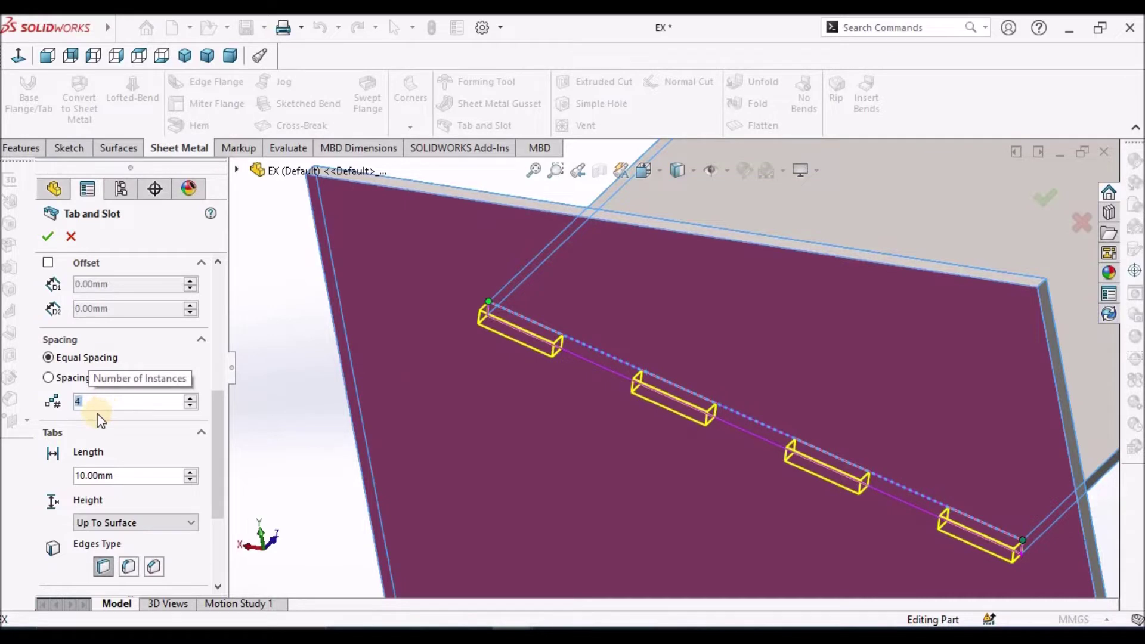
type("6")
key("Return")
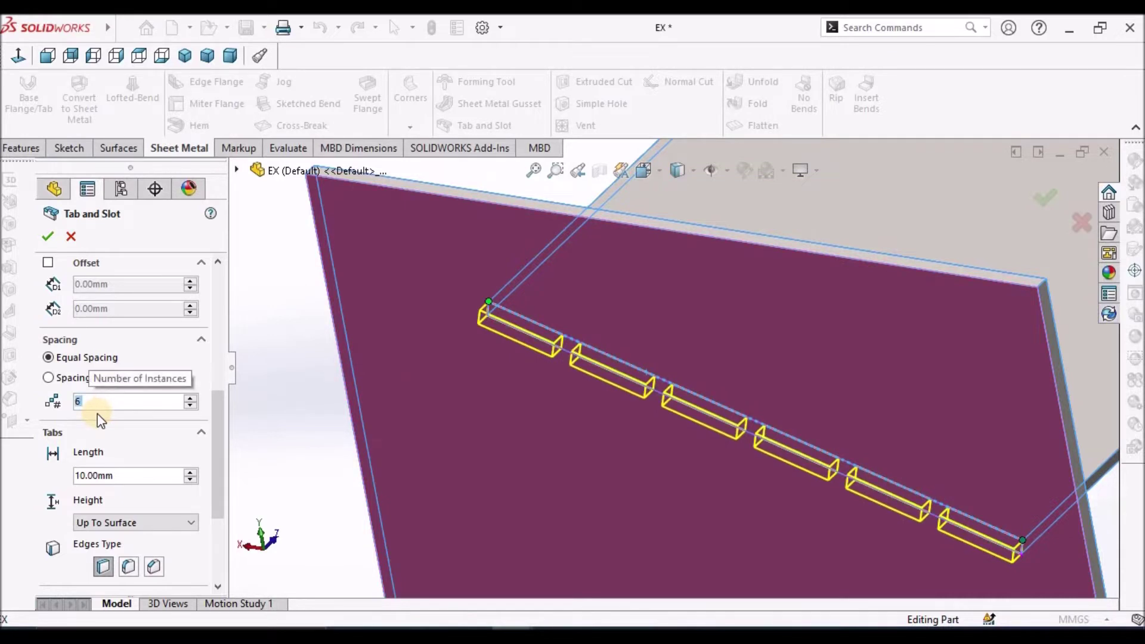
Set the length of the tabs to 8 mm
left_click(122, 475)
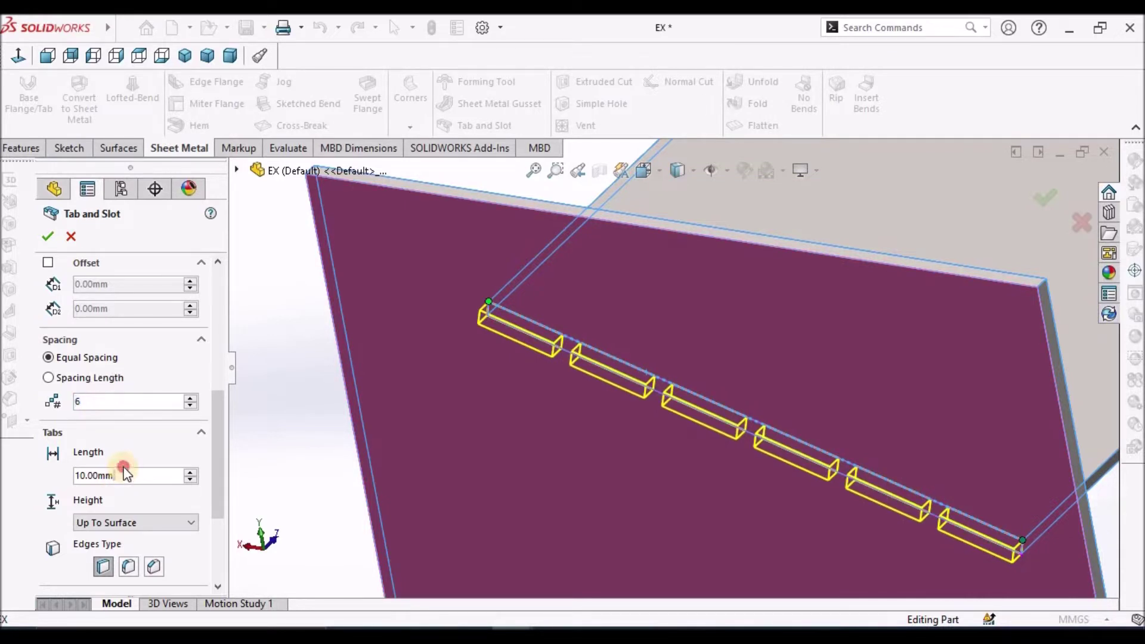
double_click(124, 476)
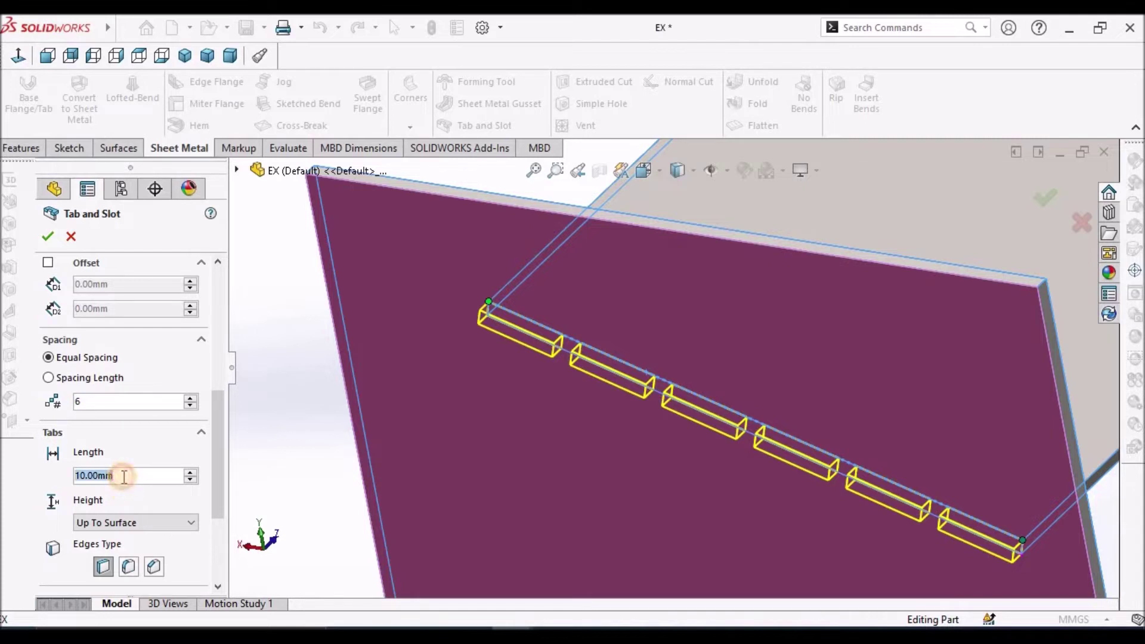
type("8")
key("Return")
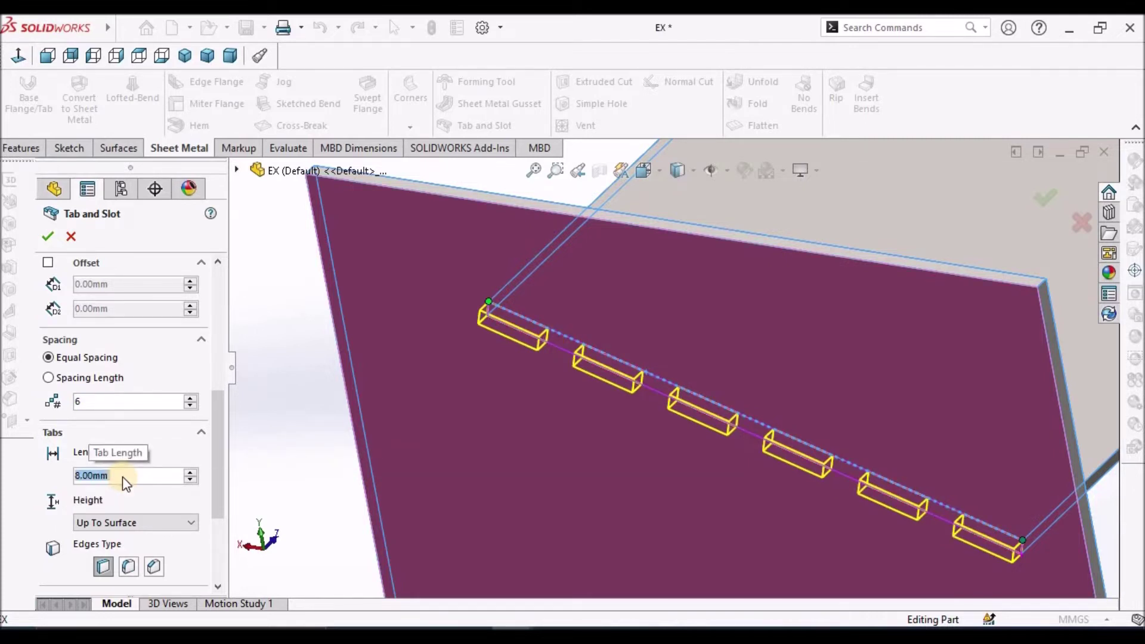
Set the tab height to Blind with a 5 mm height, so the tabs extend beyond the plate's face
left_click(185, 527)
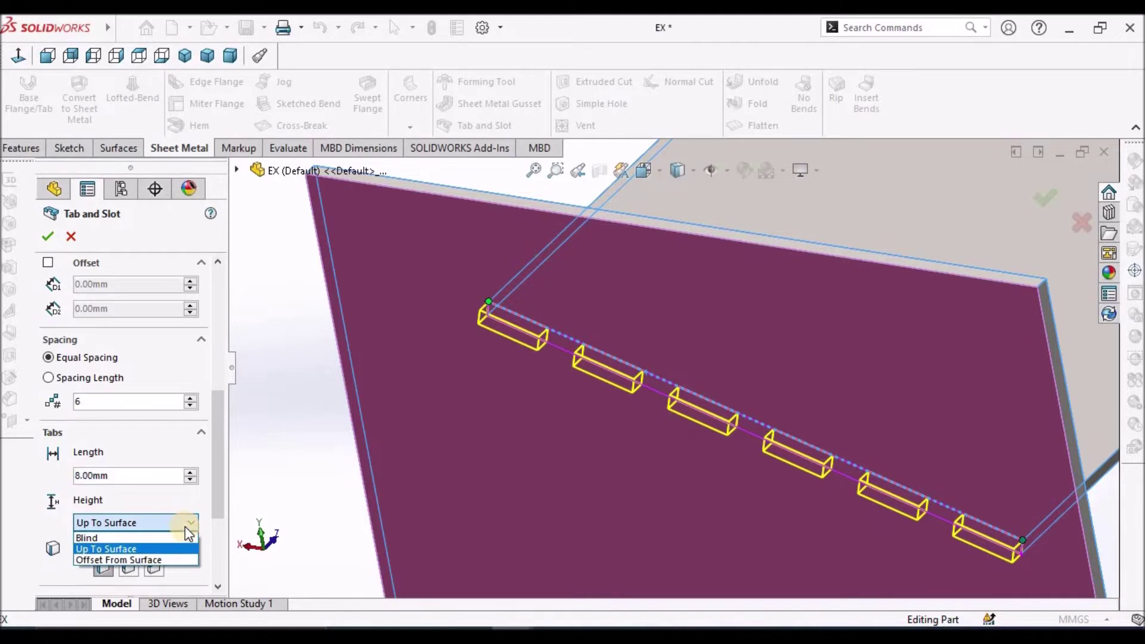
left_click(154, 539)
scroll(748, 418, "up", 2)
middle_click_drag(746, 422, 728, 499)
left_click_drag(221, 498, 213, 573)
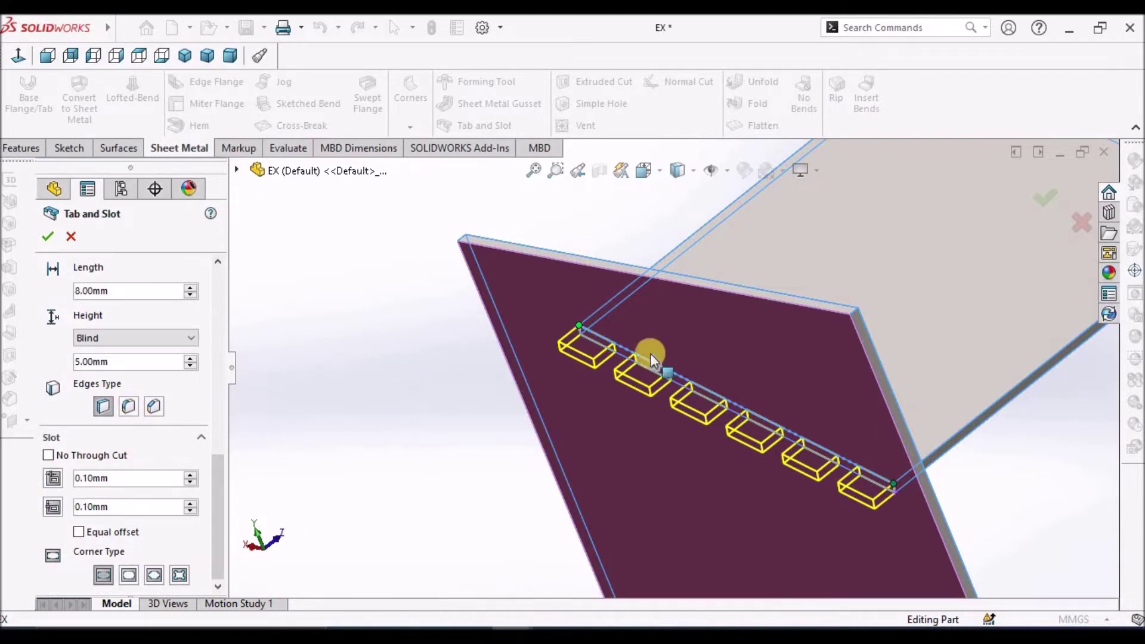
Try rounded and chamfered tab edges and an alternative slot corner type, restoring the original sharp-edge and slot corner options each time
scroll(606, 378, "down", 4)
scroll(607, 378, "down", 2)
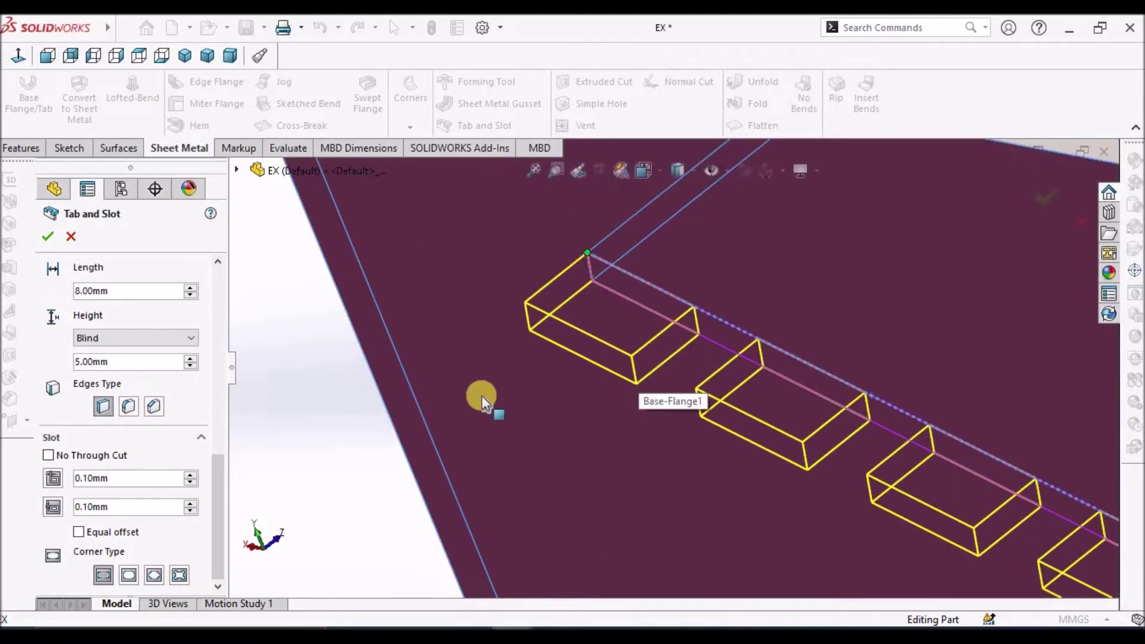
left_click(123, 410)
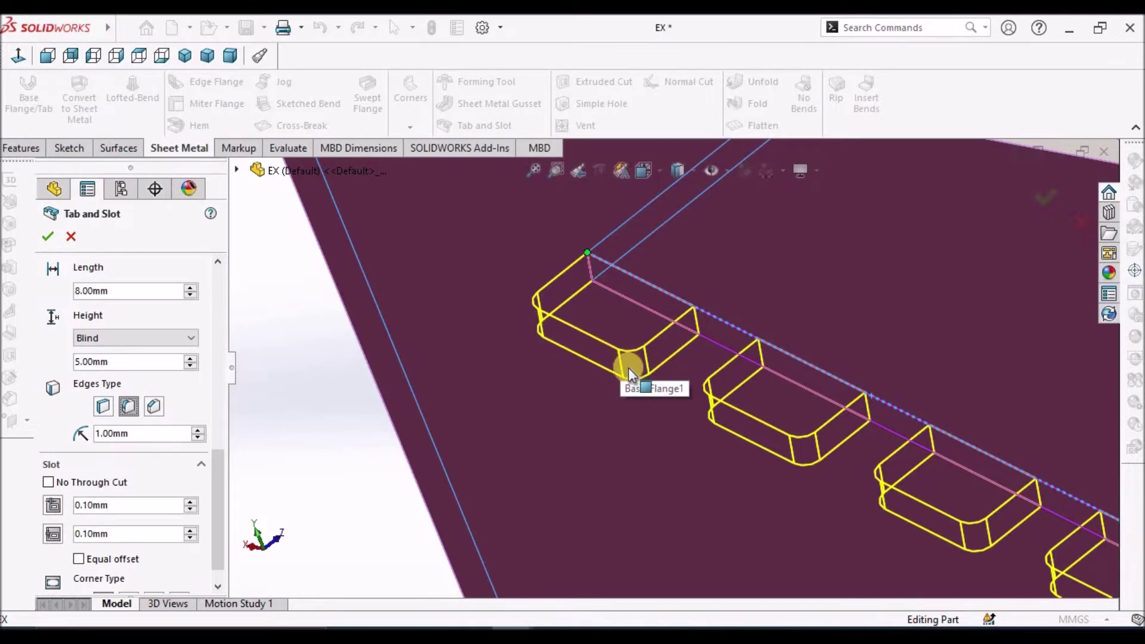
left_click(154, 408)
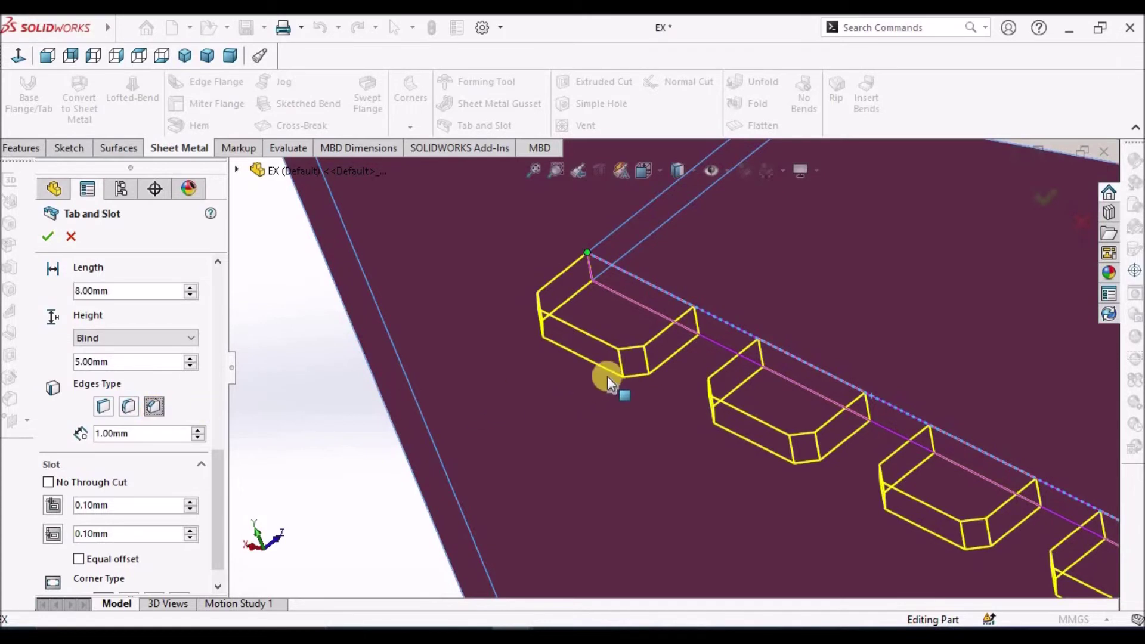
scroll(609, 383, "down", 1)
left_click(97, 406)
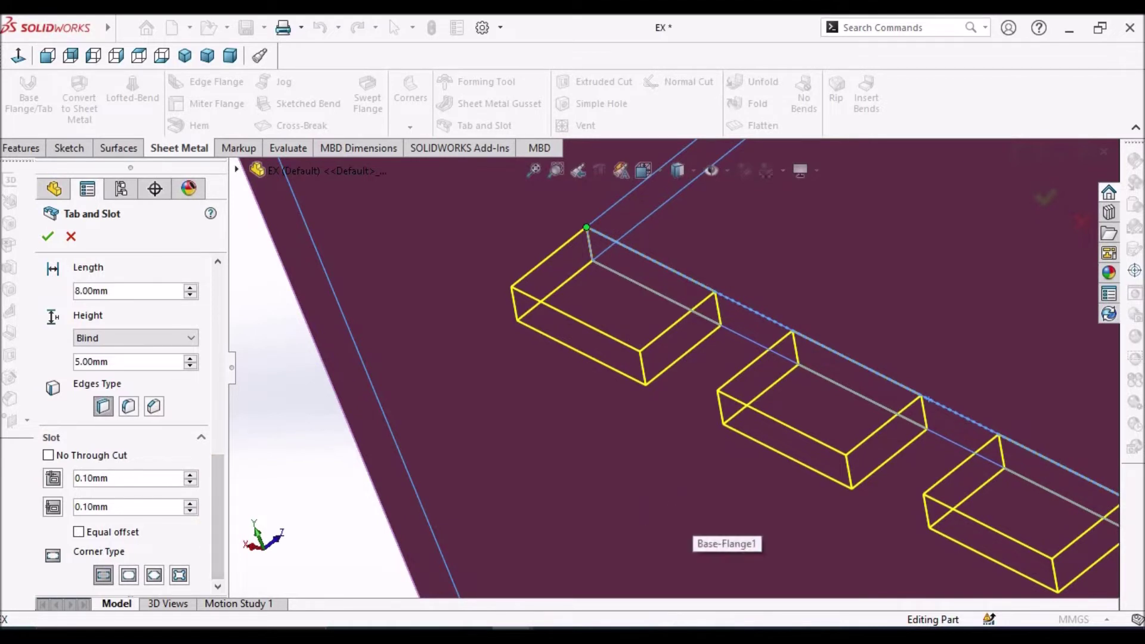
left_click(129, 580)
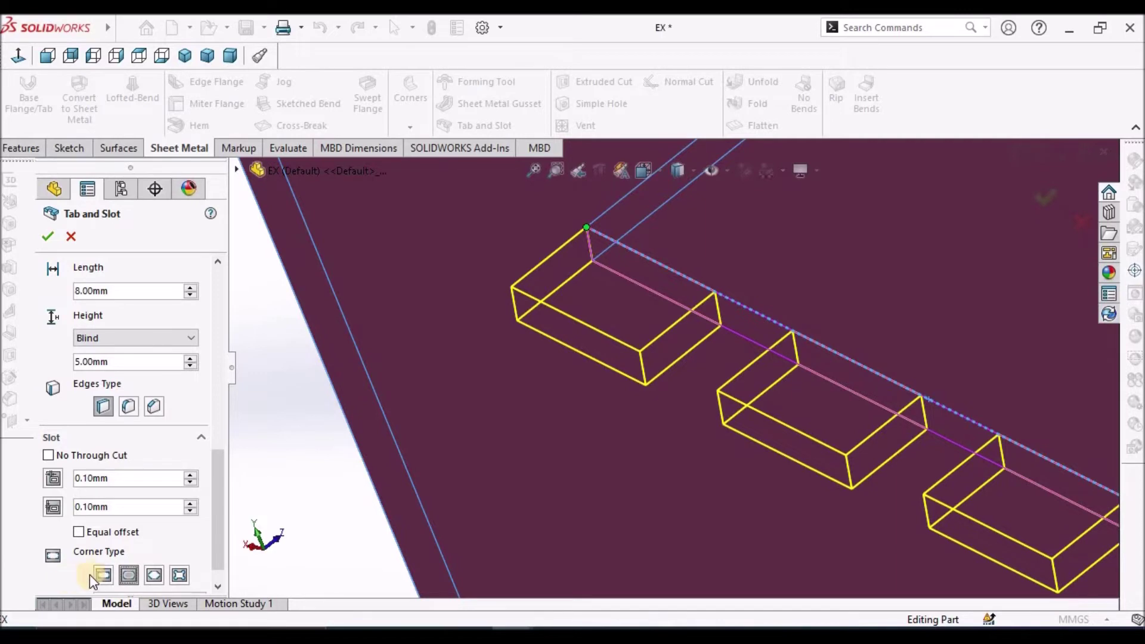
left_click(103, 576)
Create the Tab and Slot feature and examine the tabs passing through the plate's back face
scroll(531, 383, "up", 6)
middle_click_drag(619, 416, 727, 411)
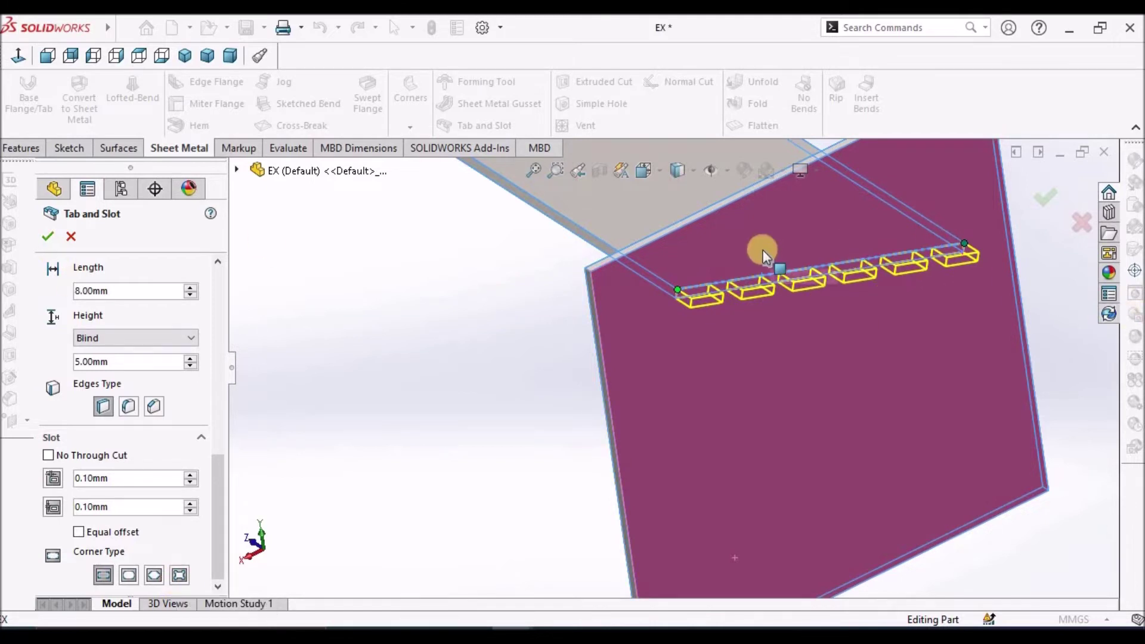
scroll(764, 253, "down", 3)
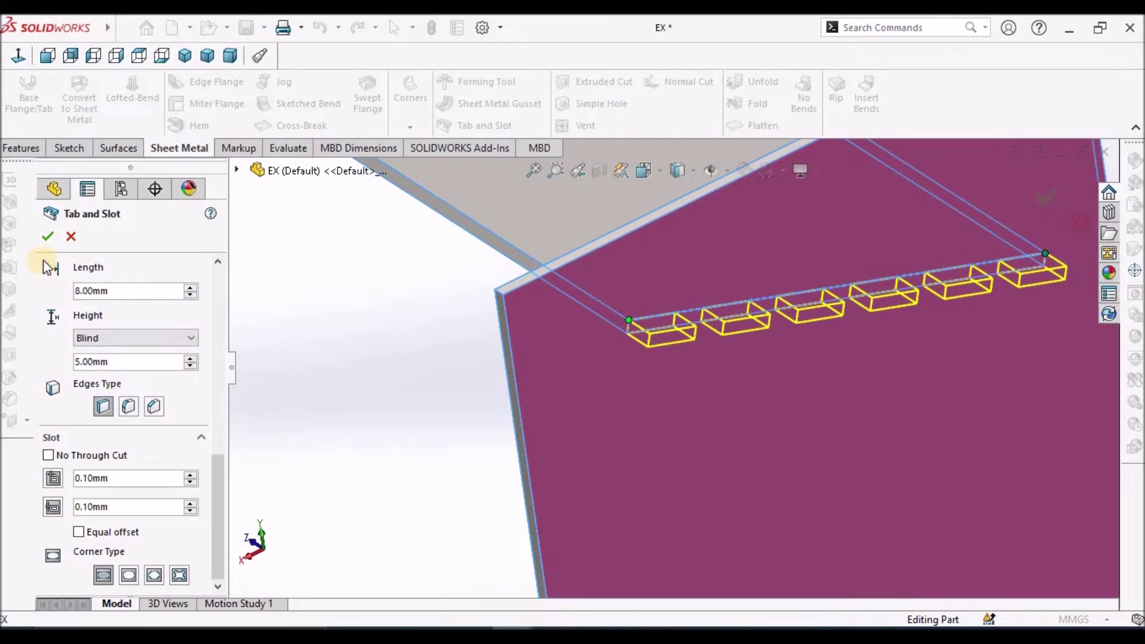
left_click(49, 239)
scroll(768, 287, "up", 5)
middle_click_drag(768, 298, 775, 329)
middle_click_drag(792, 353, 774, 368)
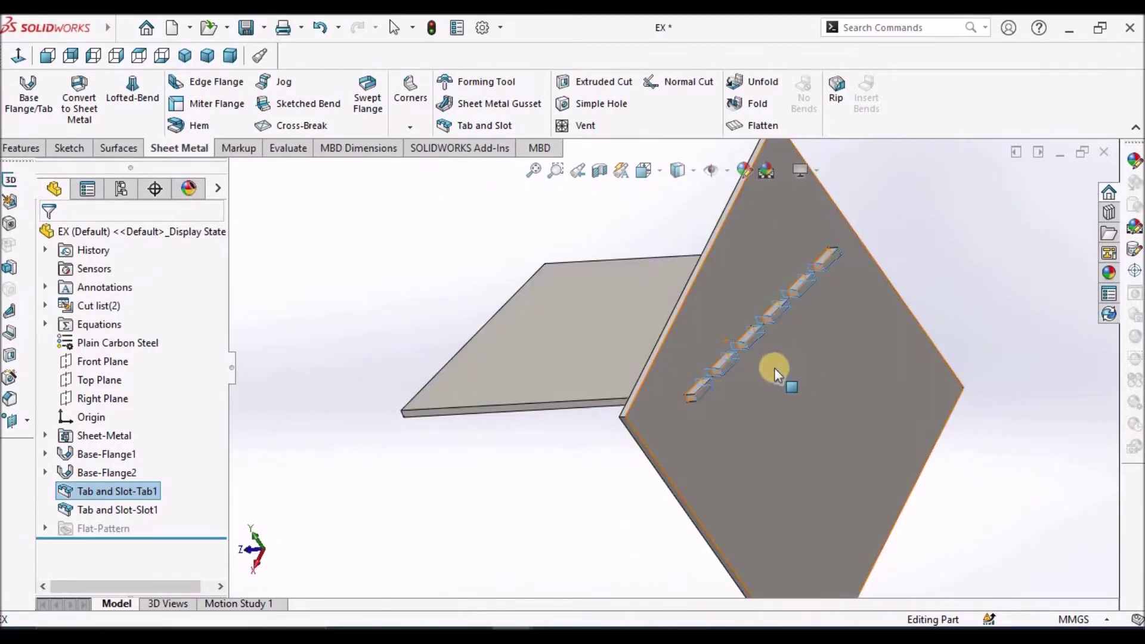
scroll(681, 414, "down", 3)
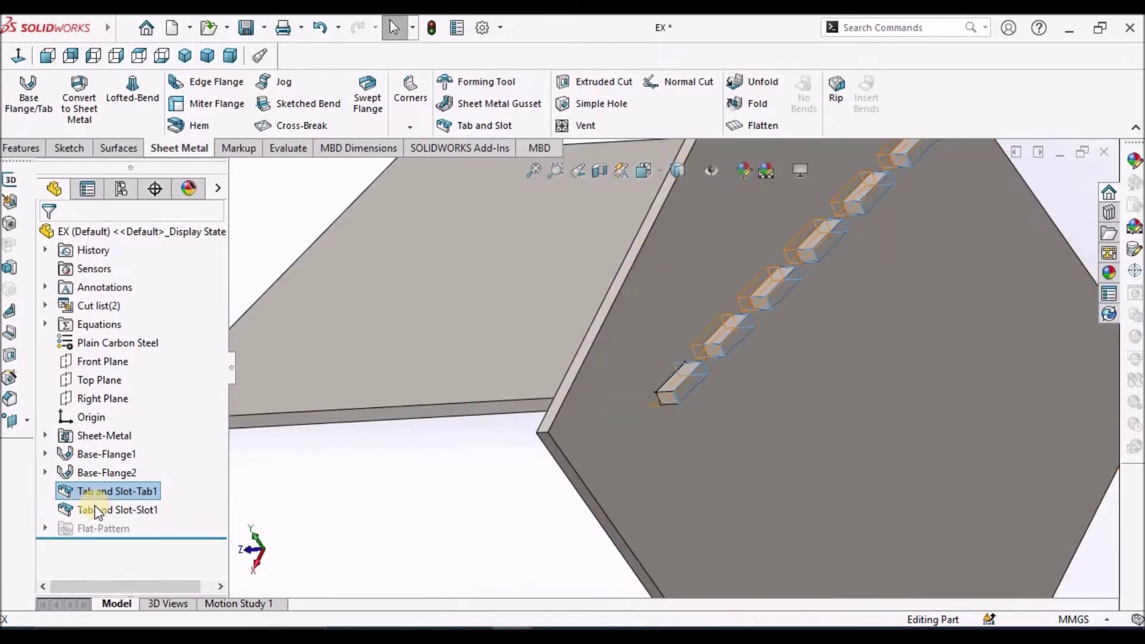
Edit the slanted flange's tab feature and set its tab height to Up To Surface
right_click(102, 488)
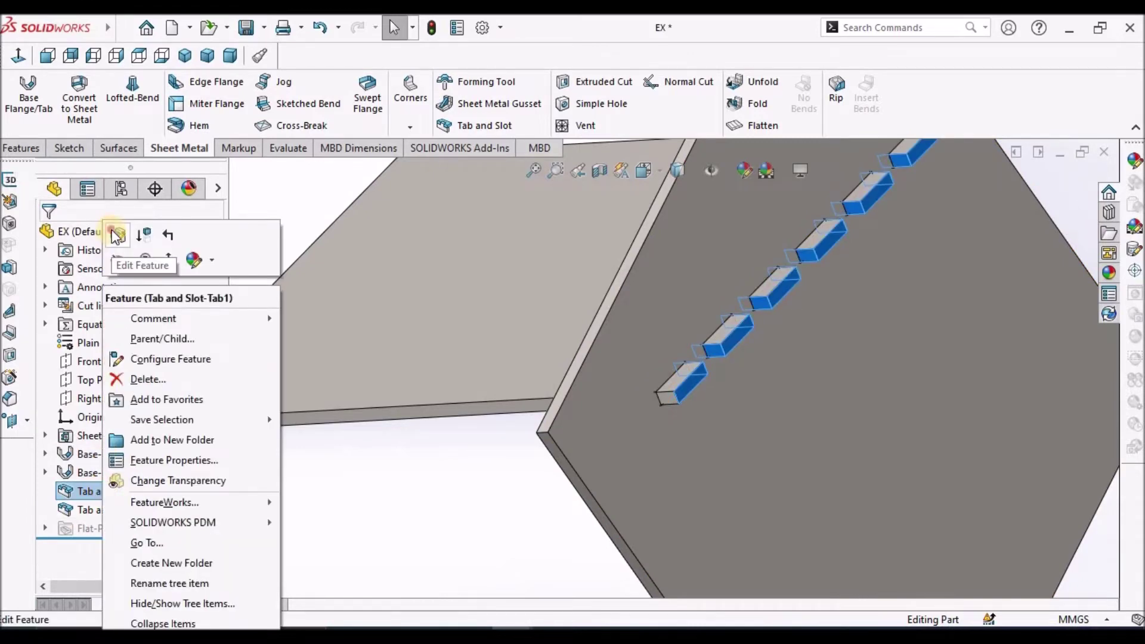
left_click(117, 236)
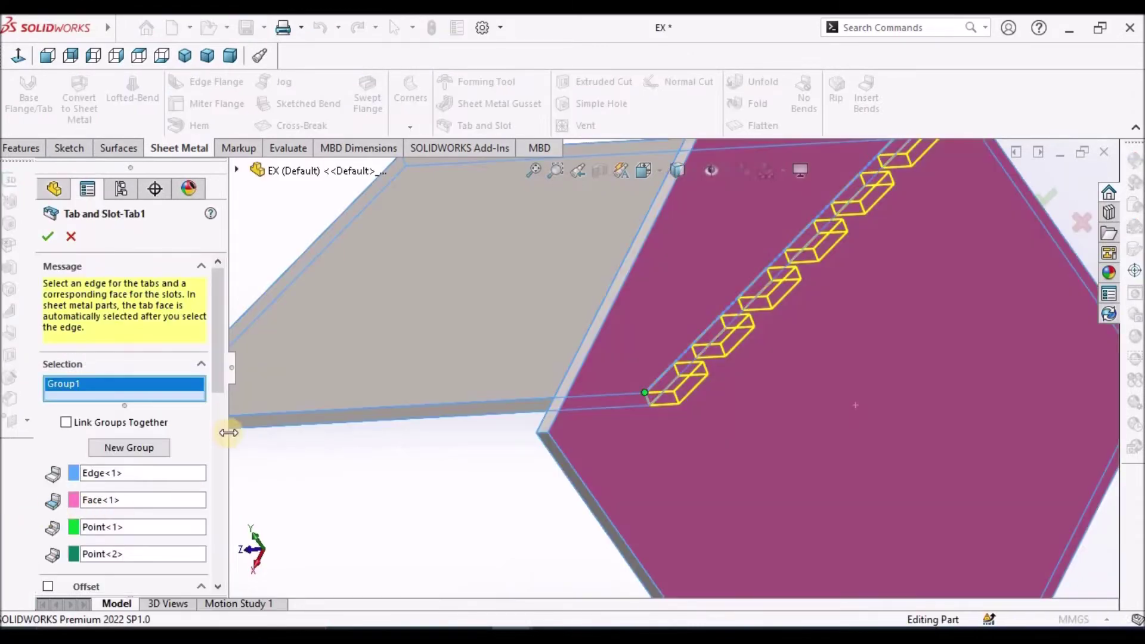
left_click(215, 447)
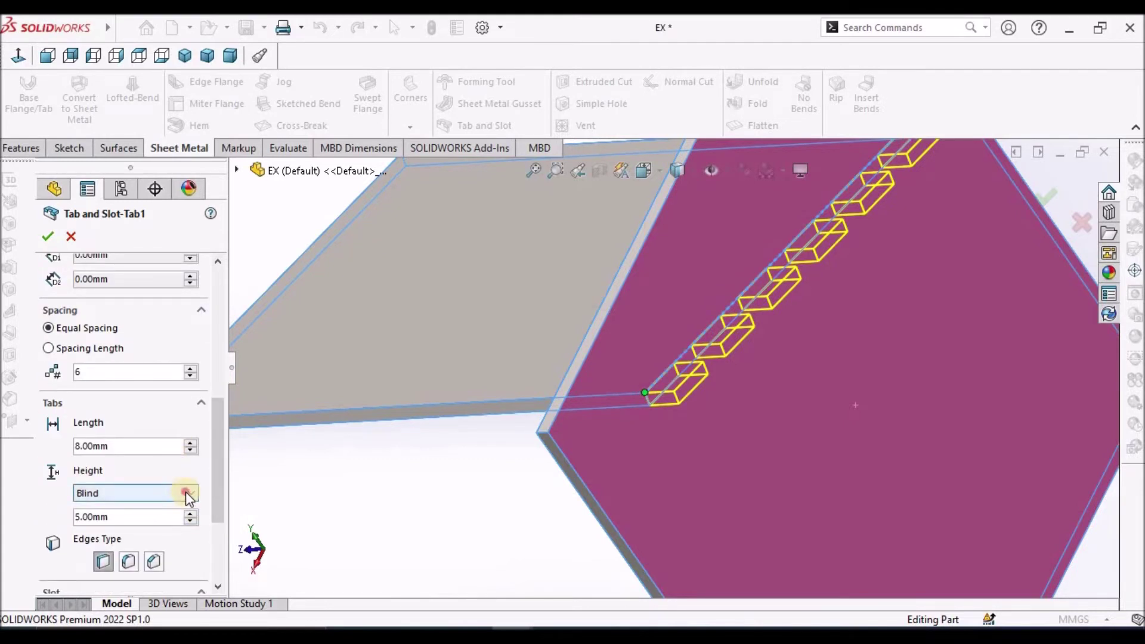
left_click(186, 494)
left_click(145, 521)
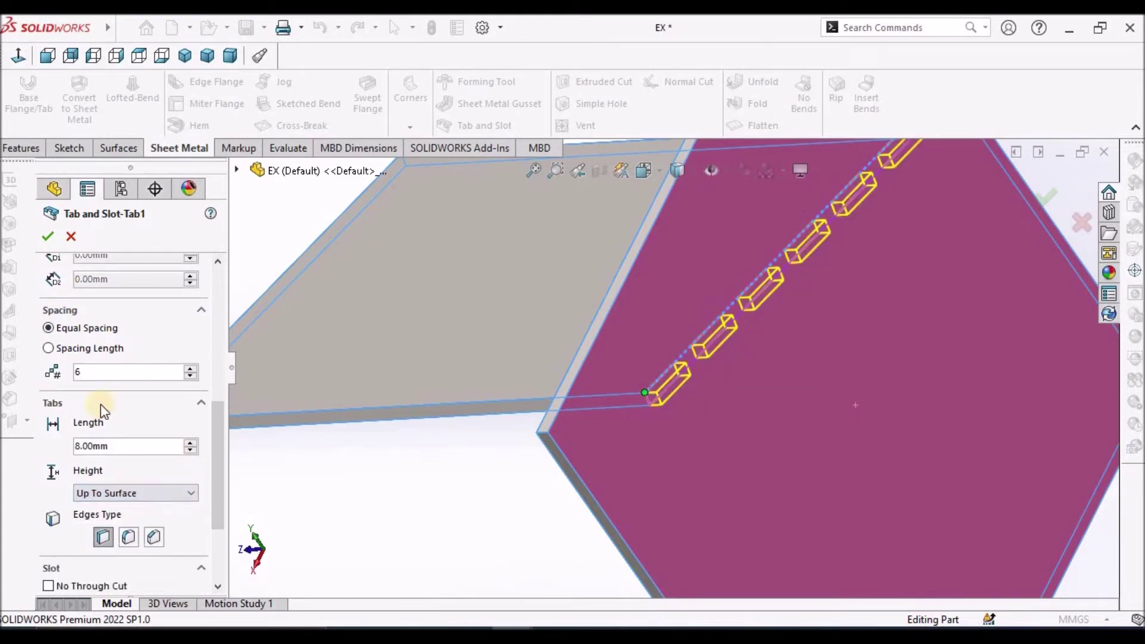
left_click(44, 232)
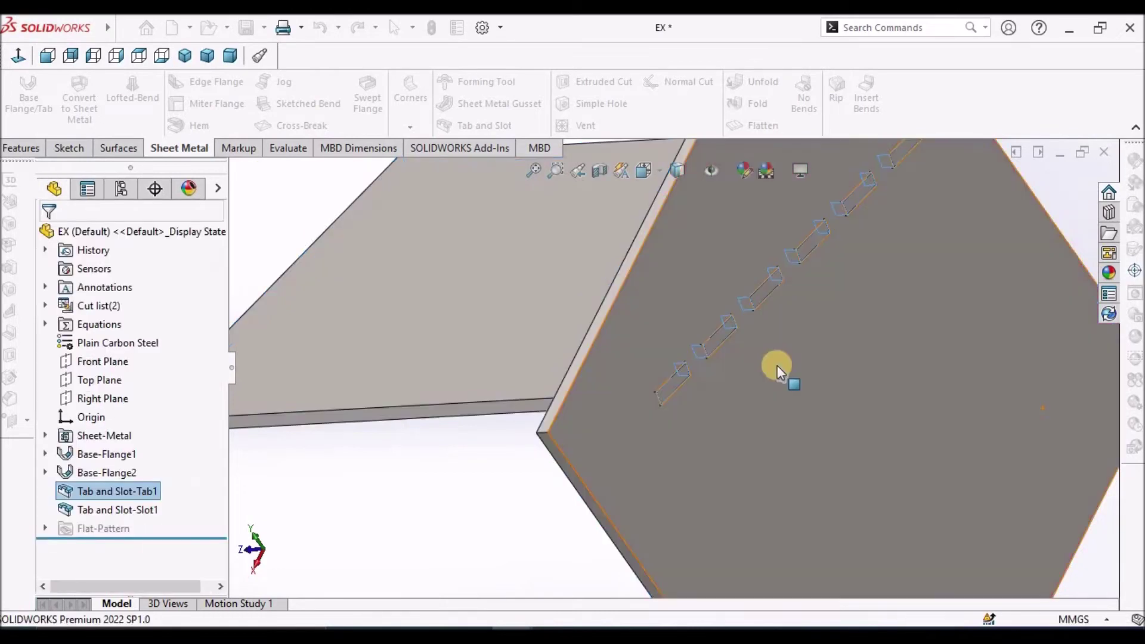
Open a sketch on the plate's front face and draw a three-point arc below the slanted flange, about 63 mm in radius and spanning about 71°
key("f")
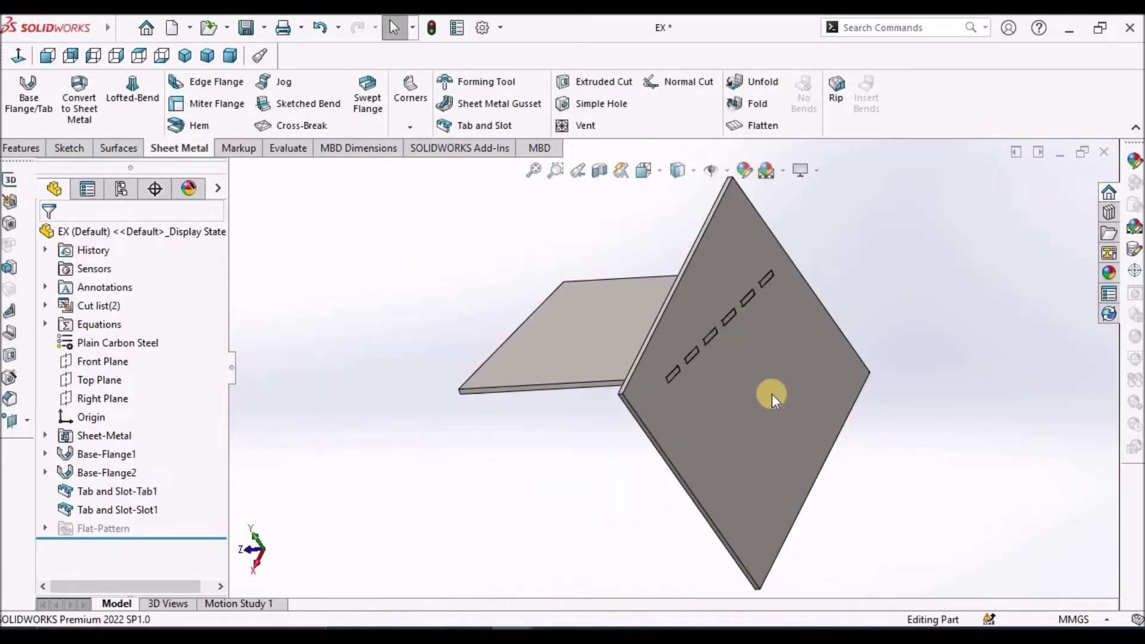
middle_click_drag(703, 344, 841, 285)
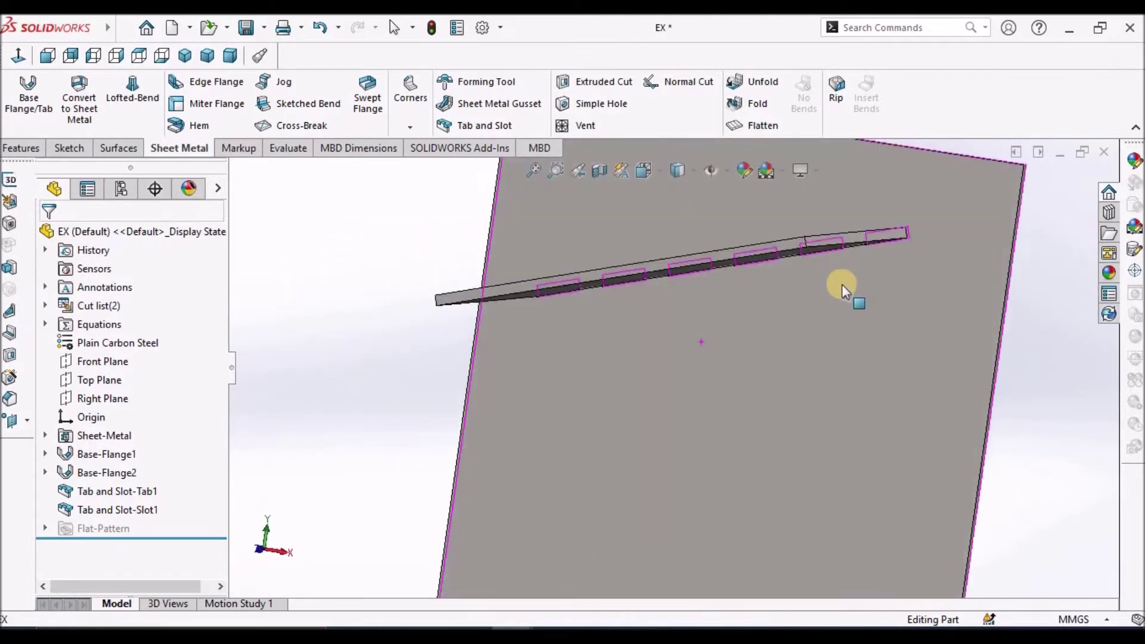
key("f")
left_click(749, 393)
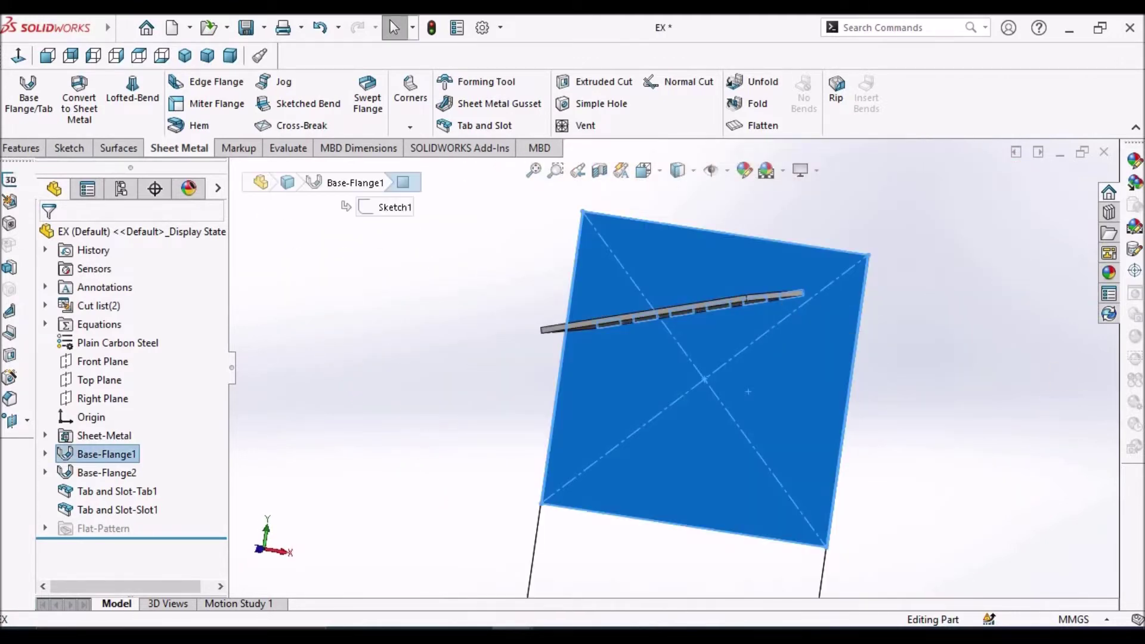
left_click(73, 154)
left_click(19, 90)
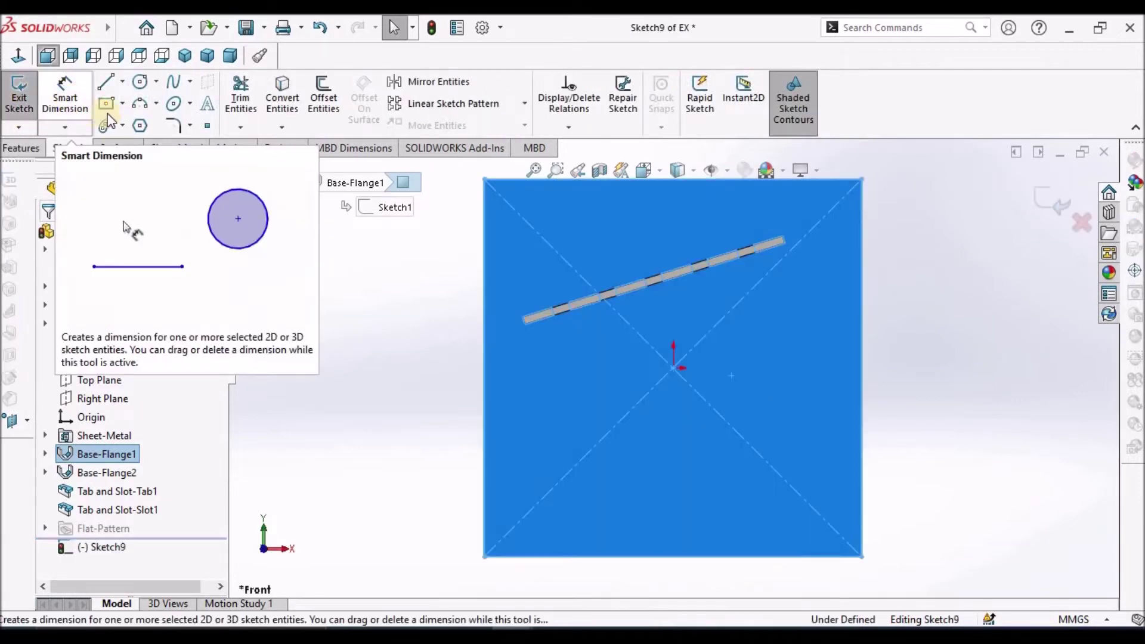
left_click(137, 112)
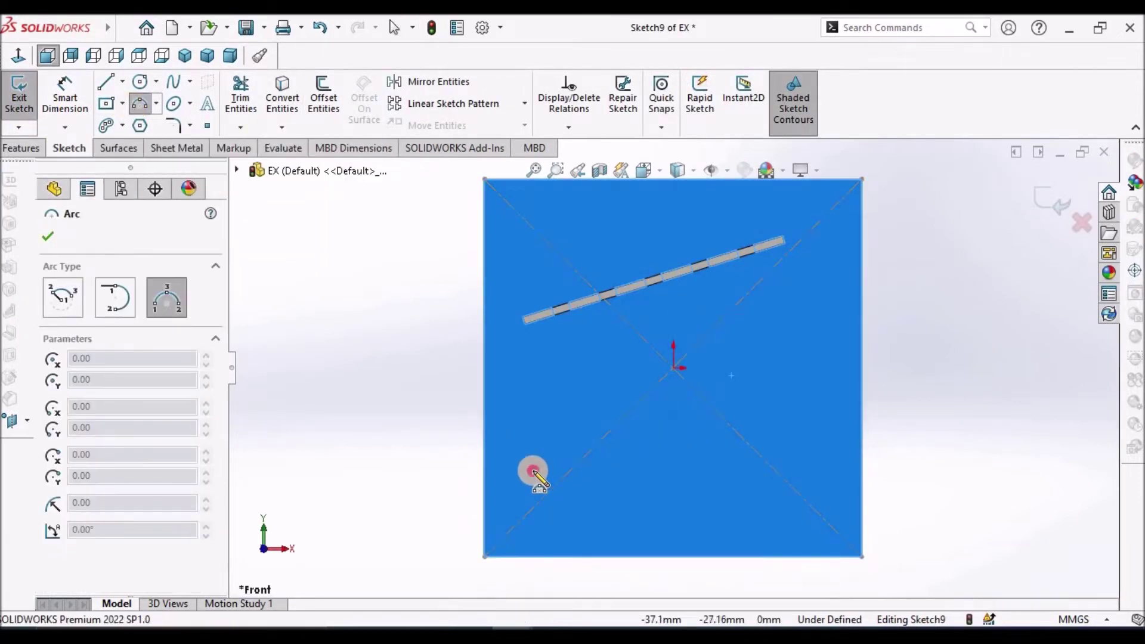
left_click(533, 470)
left_click(784, 354)
left_click(641, 371)
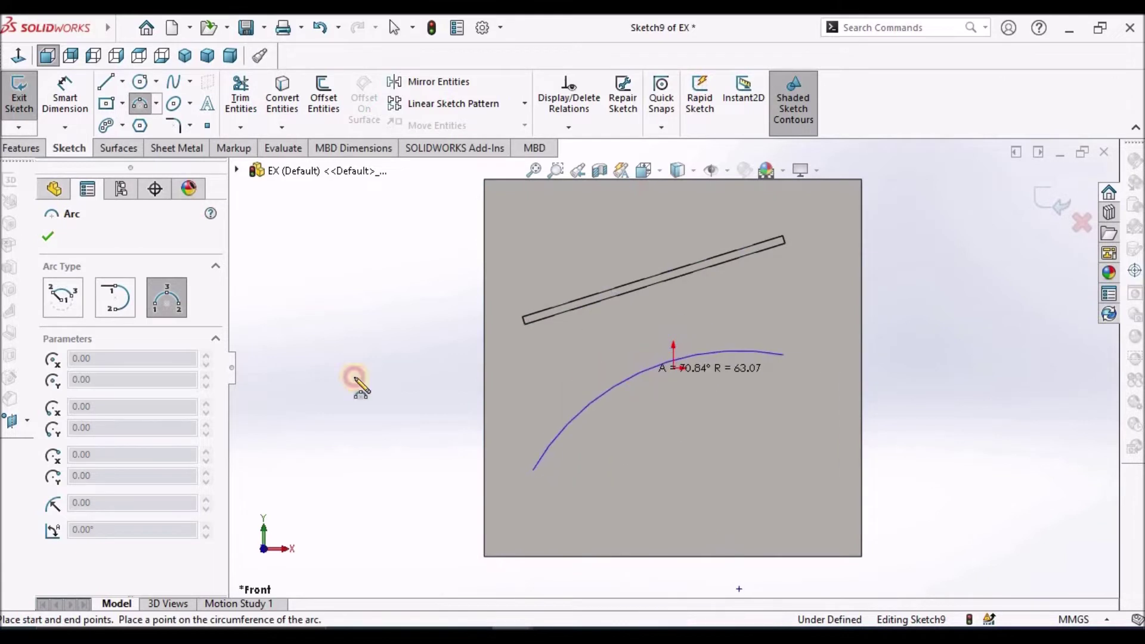
right_click(332, 372)
left_click(356, 378)
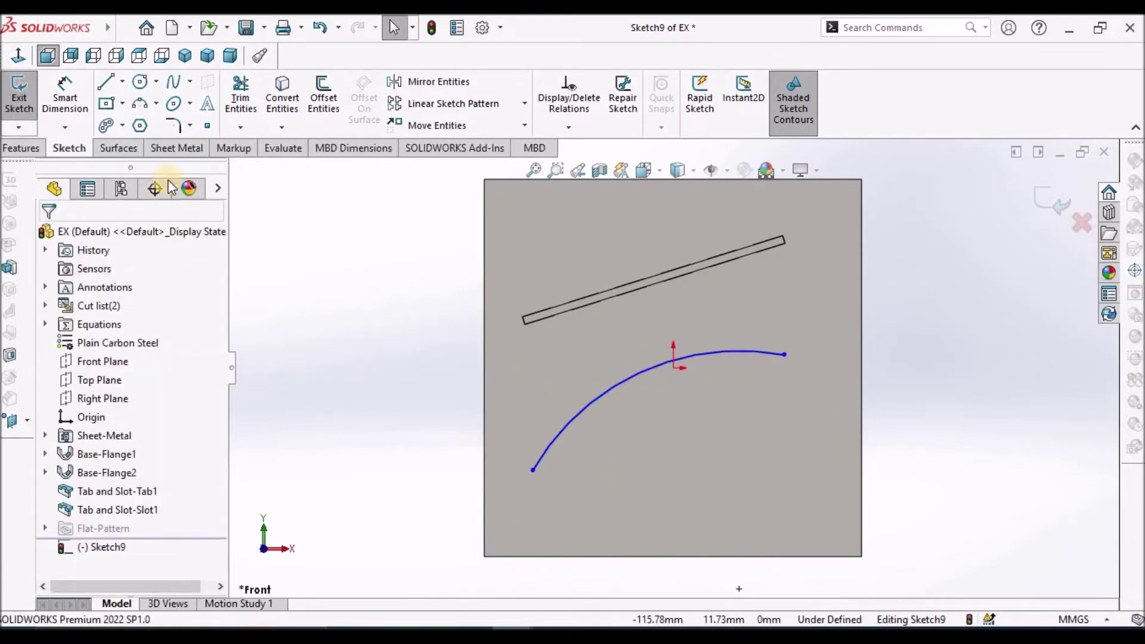
Create a 2 mm thick base flange from the arc, extending it outward from the plate's front face to about the slanted flange's reach
left_click(177, 150)
left_click(28, 96)
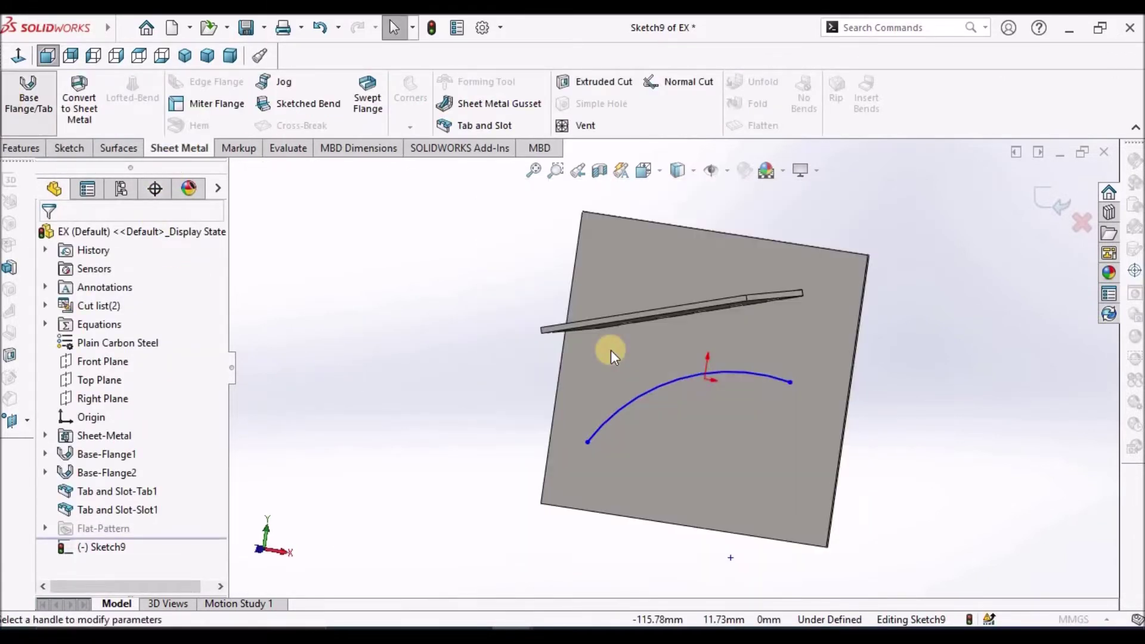
middle_click_drag(660, 358, 724, 398)
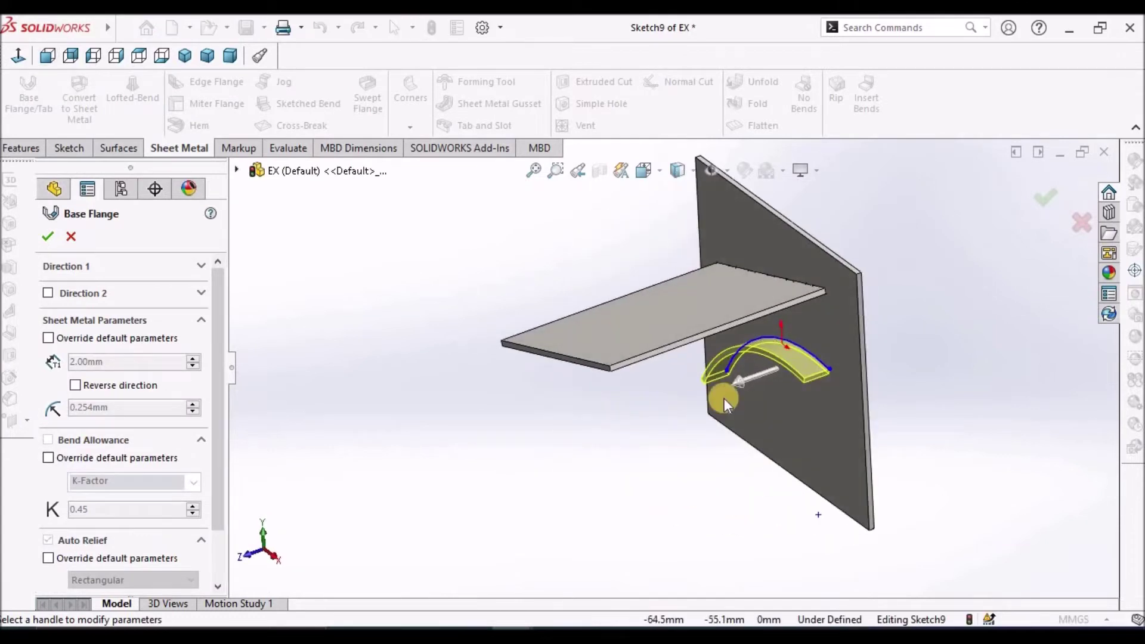
left_click_drag(740, 381, 543, 453)
left_click(543, 454)
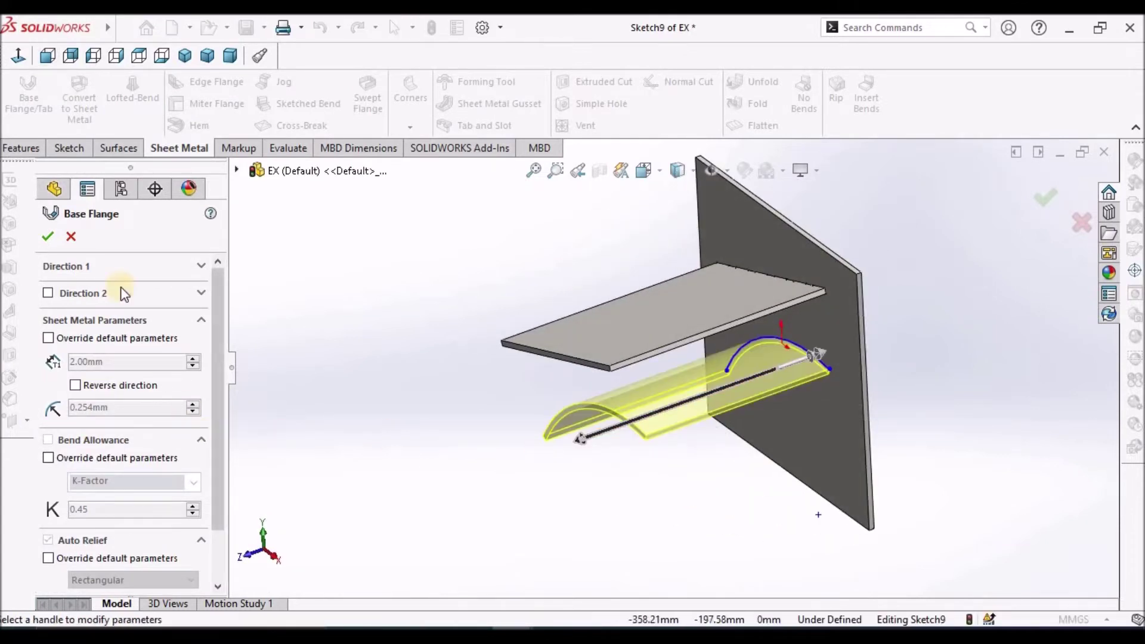
left_click(48, 238)
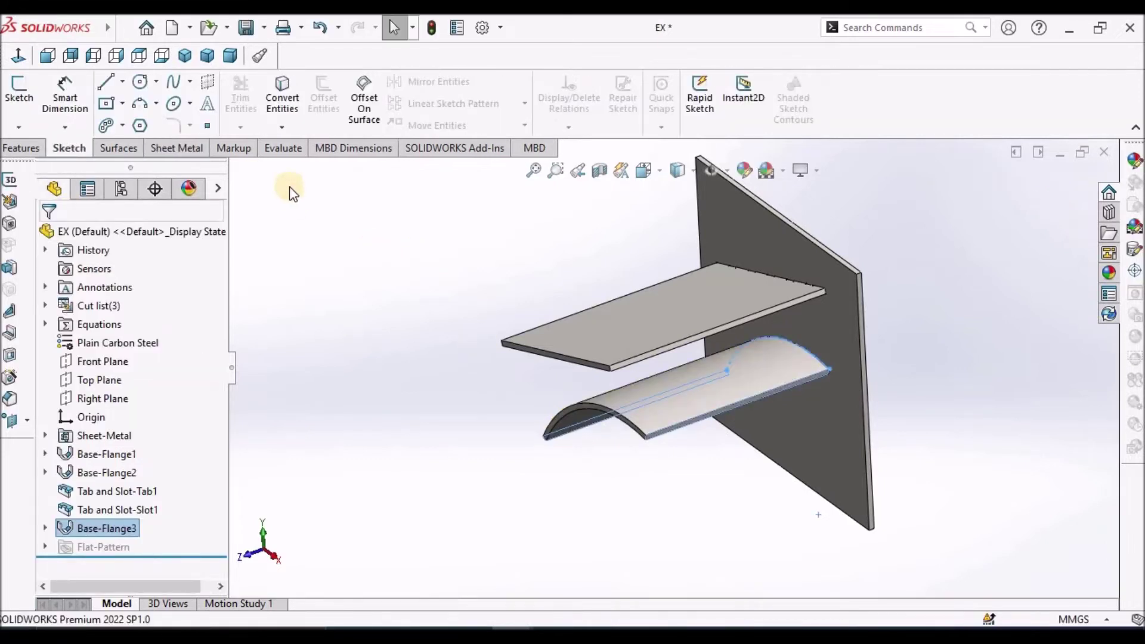
Start a Tab and Slot feature using the curved flange's arc edge at the plate for tabs and the plate's back face for slots
left_click(159, 147)
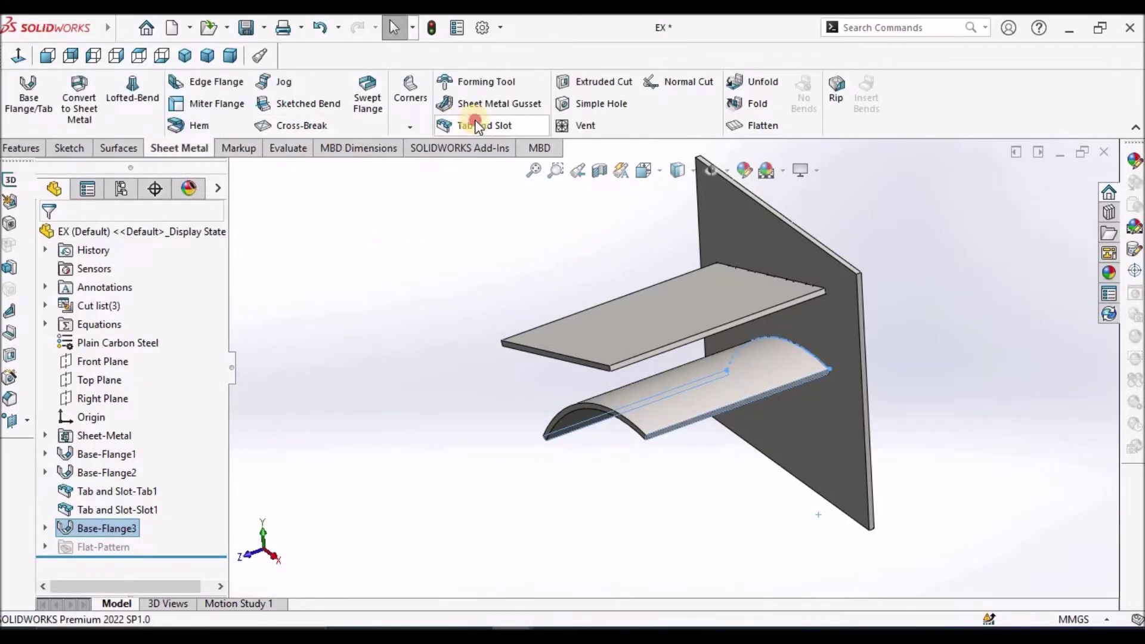
scroll(828, 342, "down", 3)
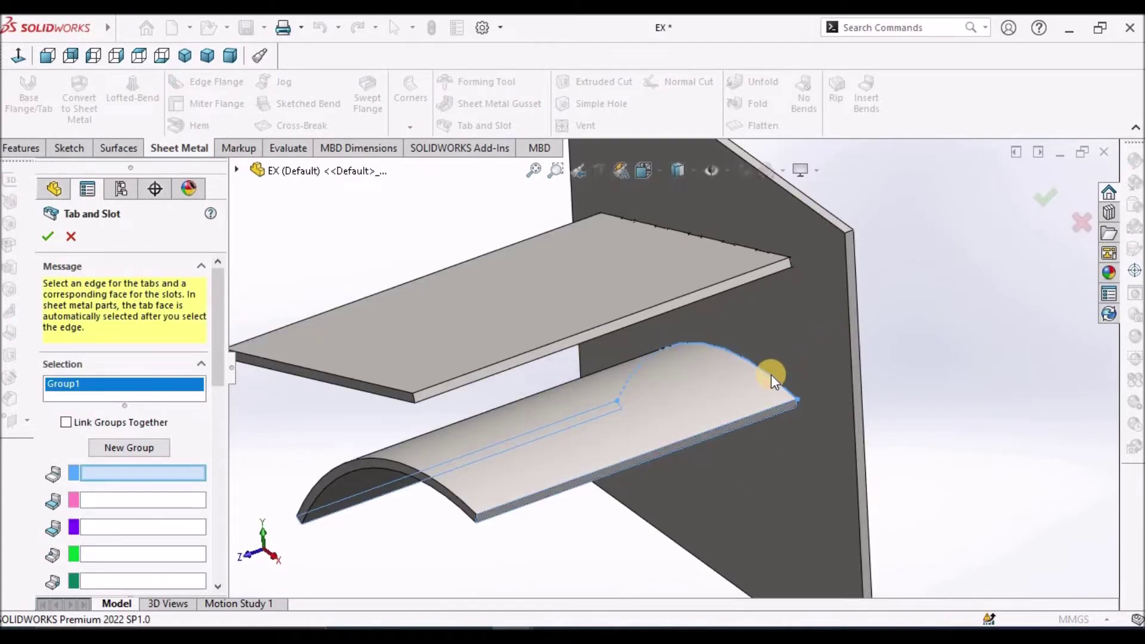
scroll(771, 374, "down", 4)
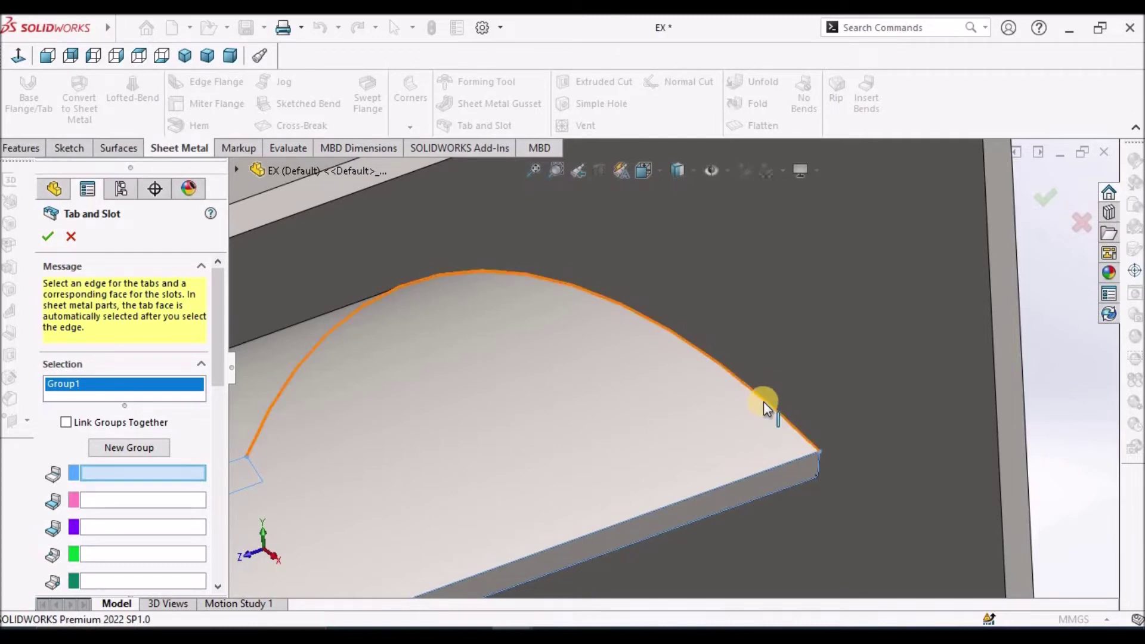
left_click(764, 403)
scroll(764, 403, "up", 3)
scroll(764, 402, "up", 5)
middle_click_drag(762, 403, 544, 395)
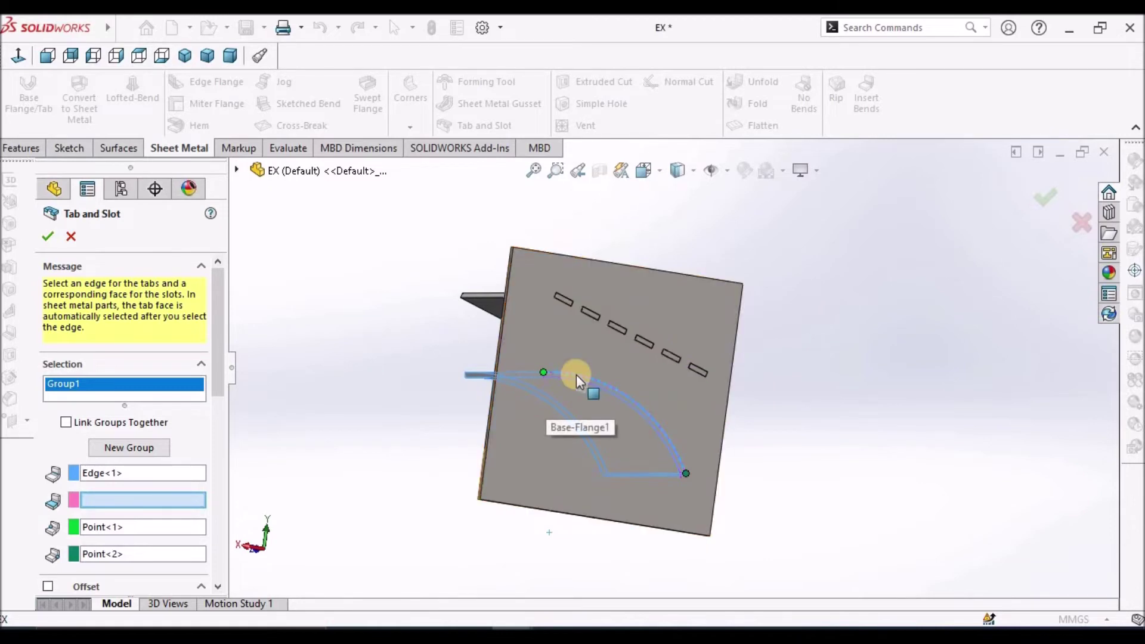
scroll(551, 466, "down", 3)
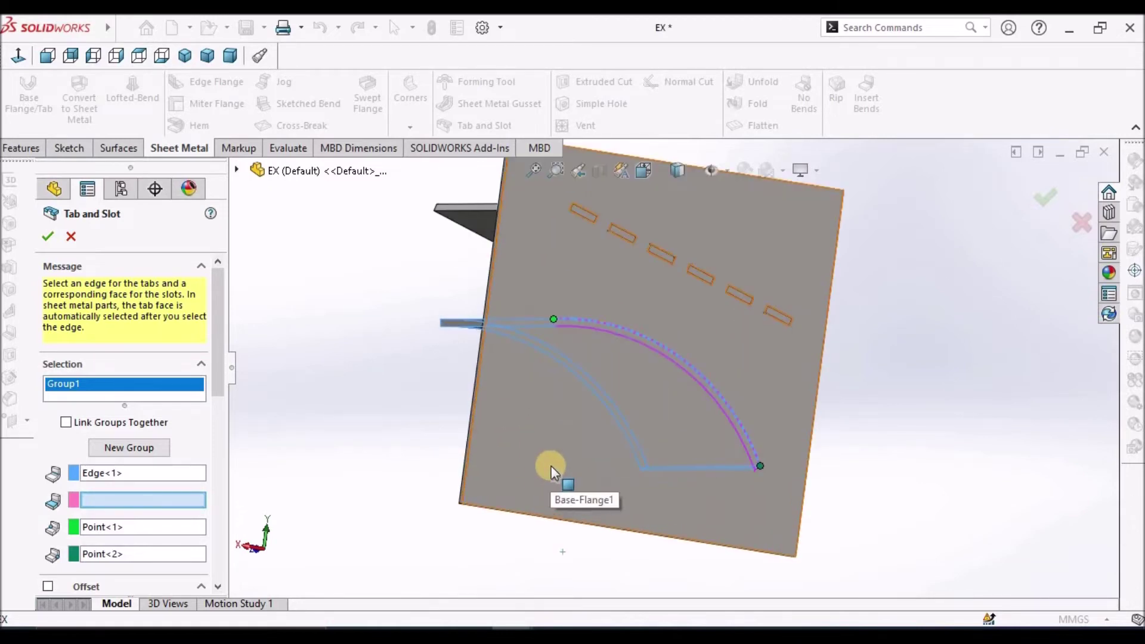
left_click(551, 467)
Create the curved flange's tabs and slots with six equally spaced tabs, 8 mm long, with Up To Surface height
scroll(643, 320, "down", 3)
middle_click_drag(643, 320, 576, 500)
scroll(200, 520, "down", 5)
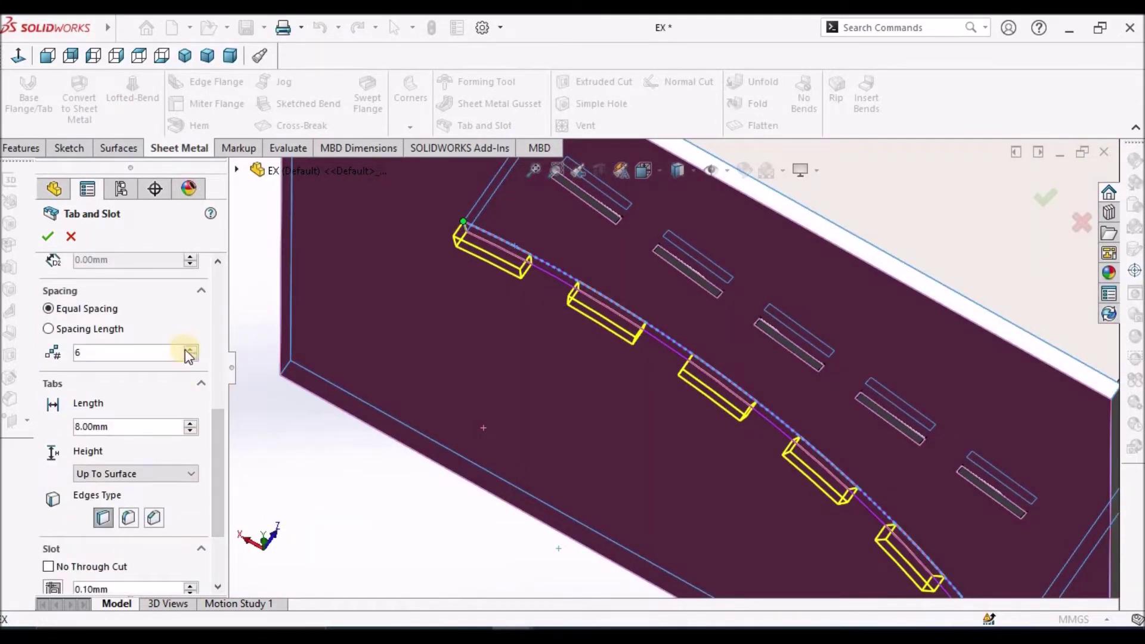
left_click(191, 350)
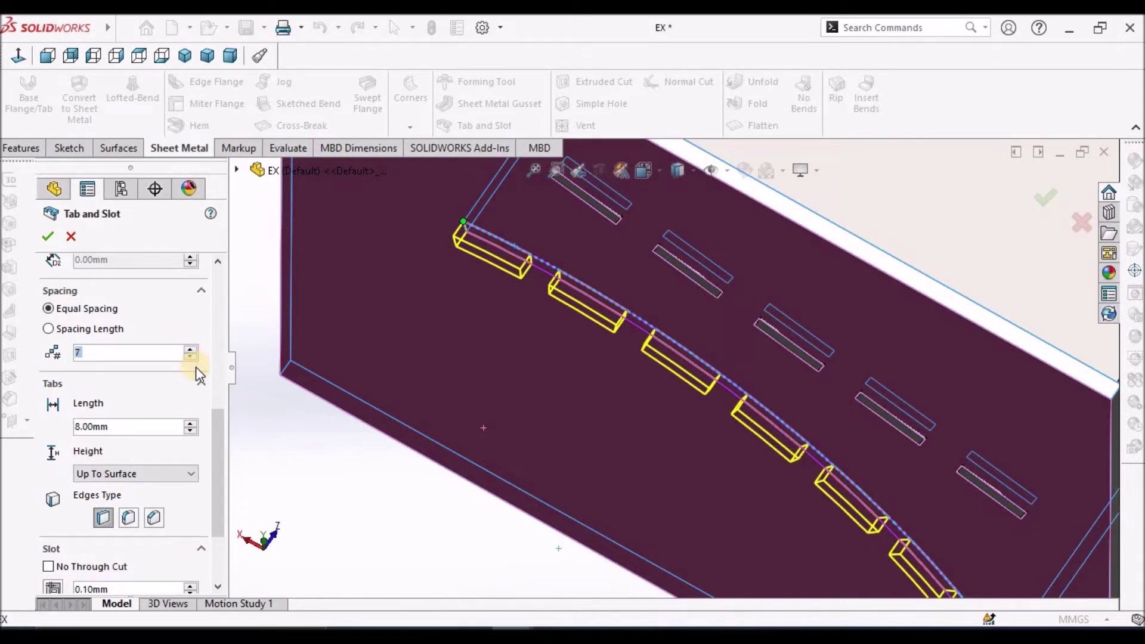
left_click(190, 357)
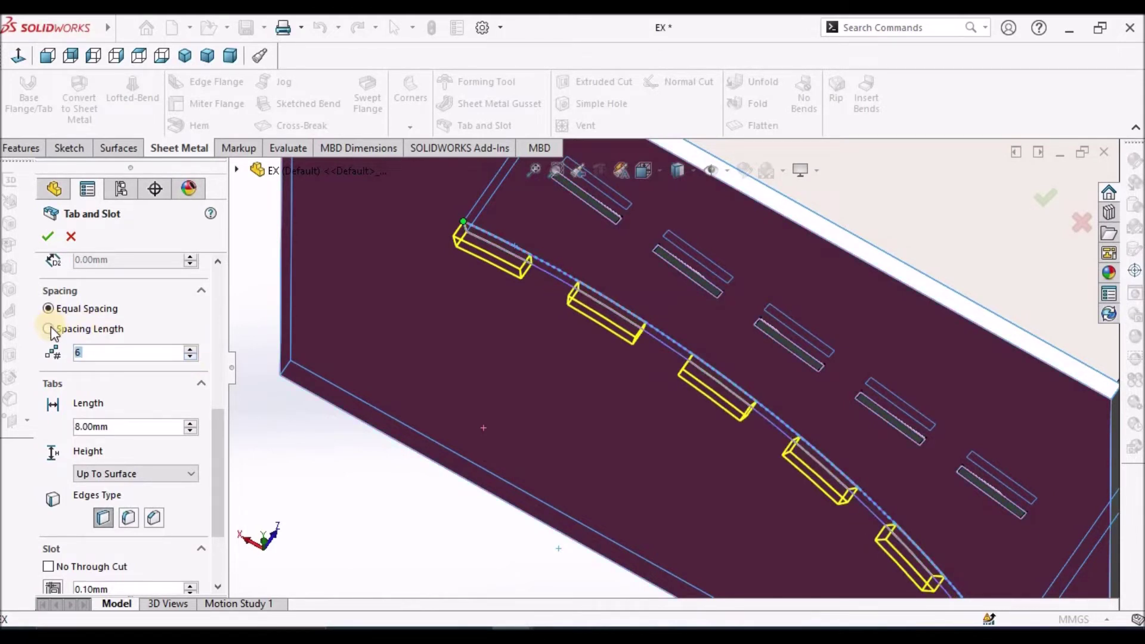
scroll(710, 379, "up", 5)
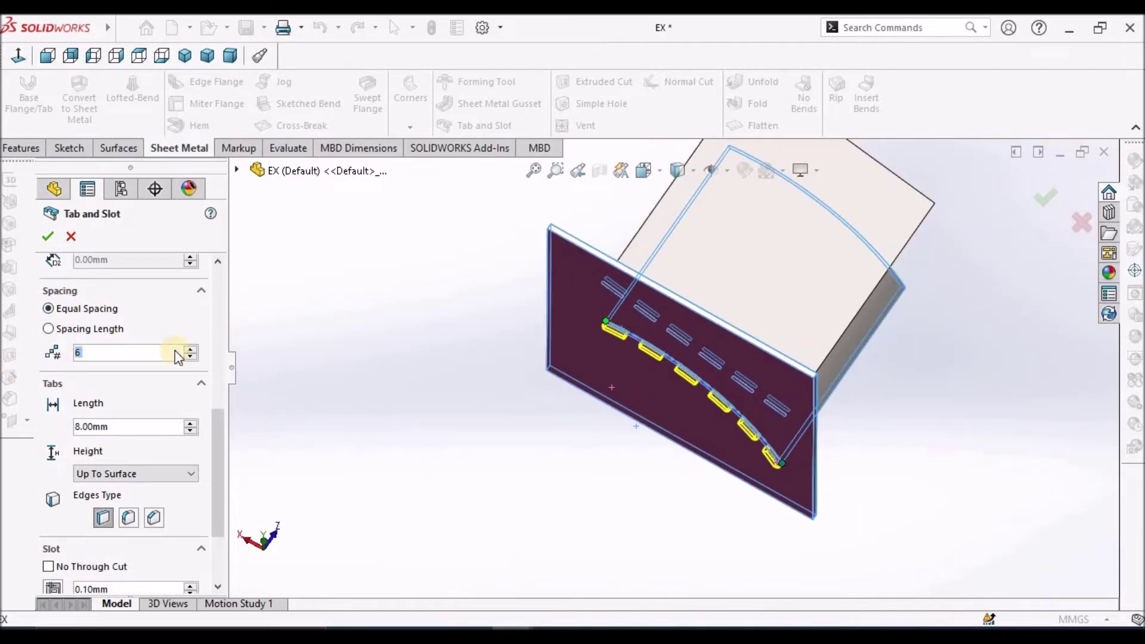
middle_click_drag(695, 365, 660, 435)
scroll(685, 396, "down", 4)
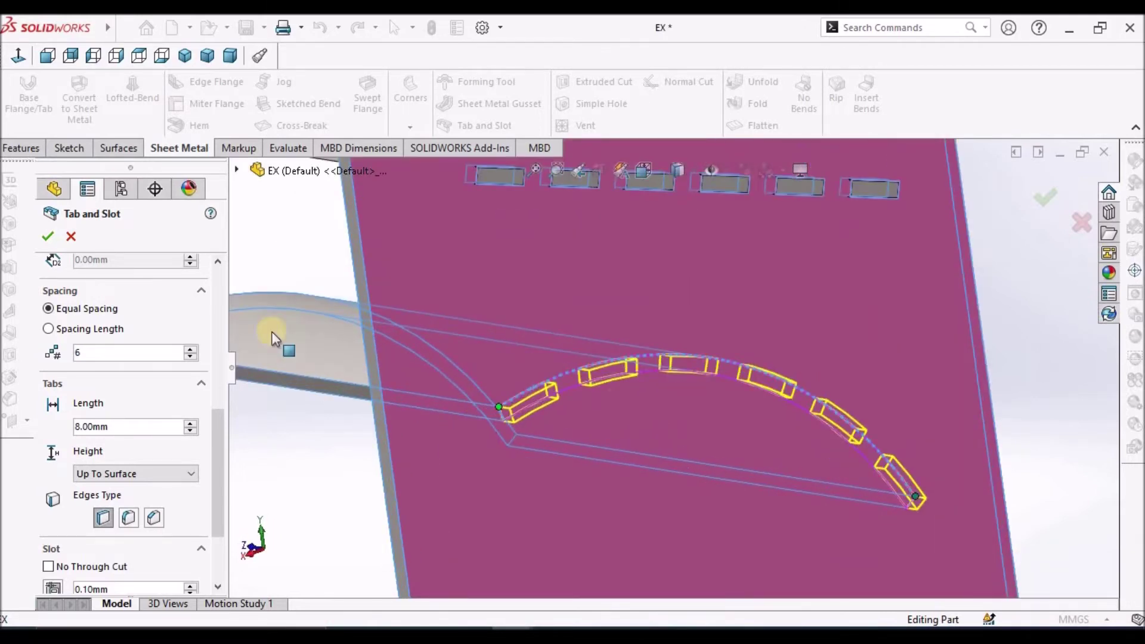
left_click(47, 237)
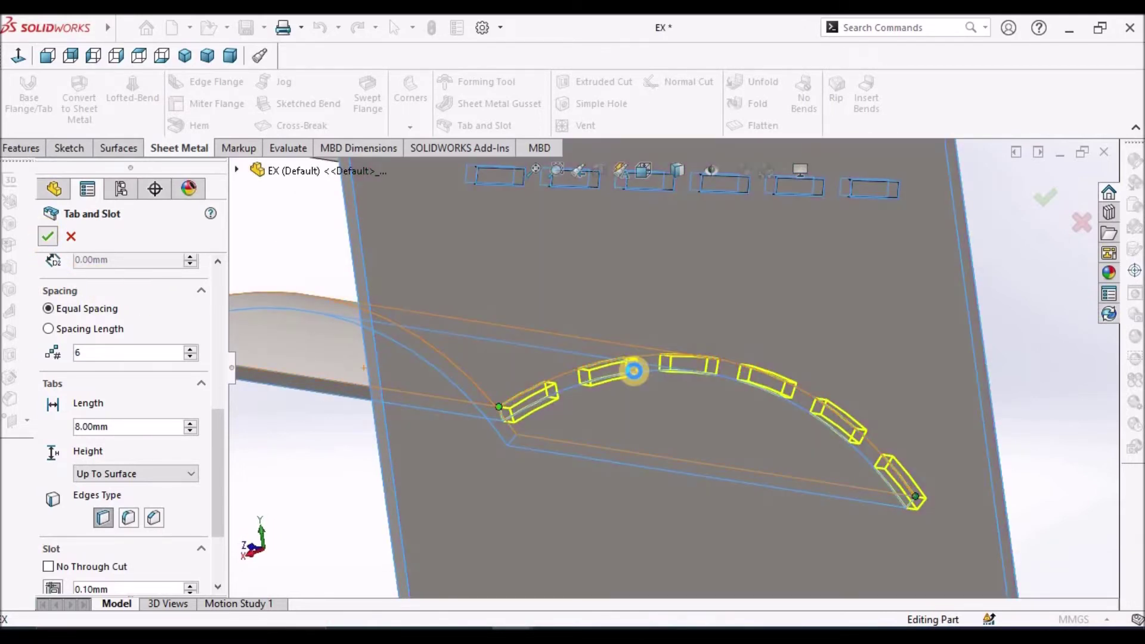
Examine the curved row of tabs and slots on the plate's back face
key("ctrl+shift+z")
middle_click_drag(650, 366, 677, 365)
scroll(575, 309, "down", 3)
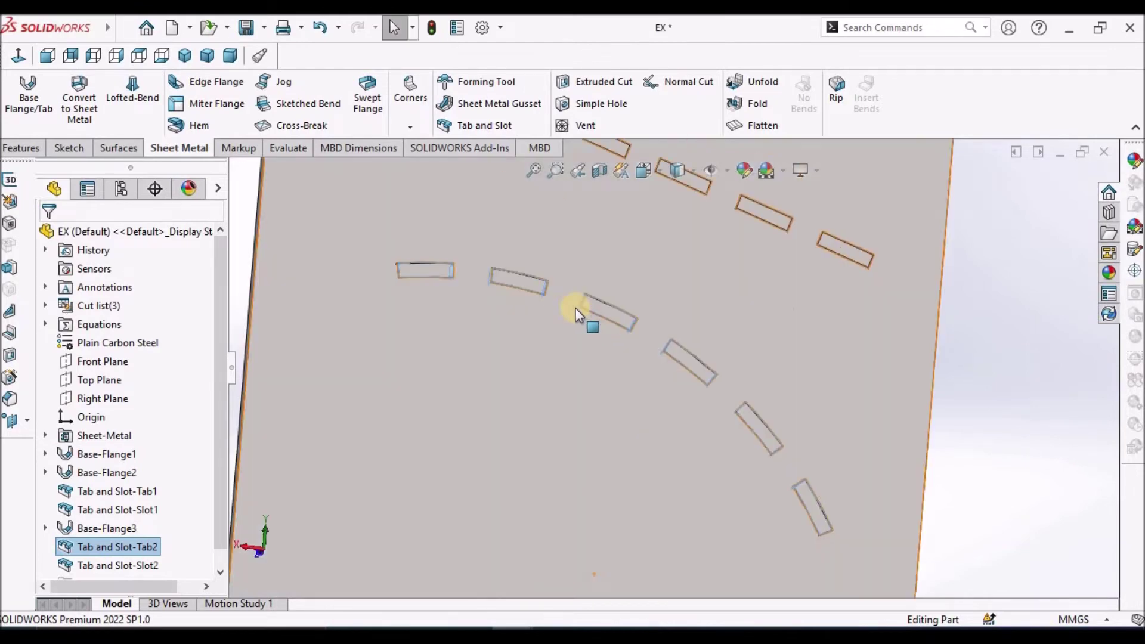
middle_click_drag(576, 309, 610, 541)
key("Escape")
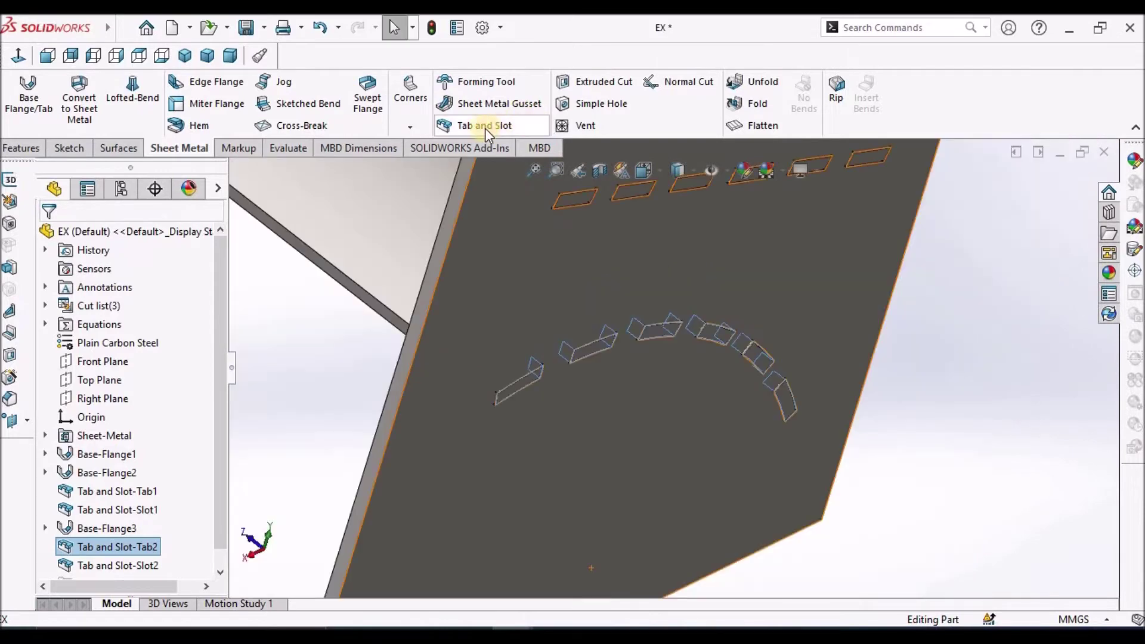
left_click(927, 395)
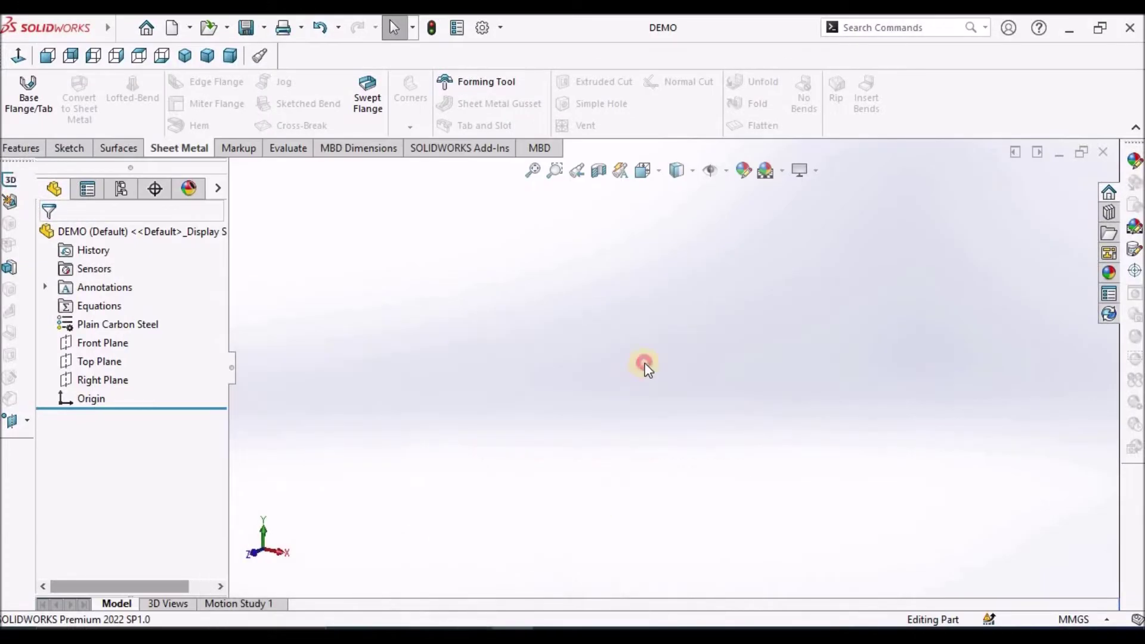
In the empty DEMO part, sketch a center rectangle about the origin on the Front Plane
left_click(103, 342)
left_click(69, 148)
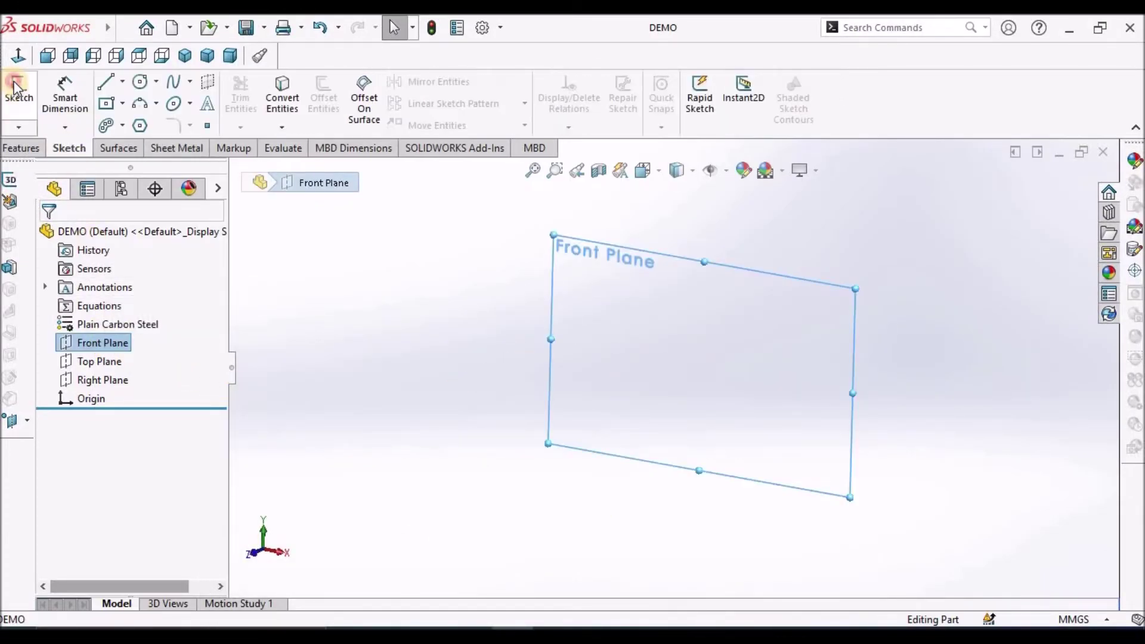
left_click(13, 83)
left_click(108, 104)
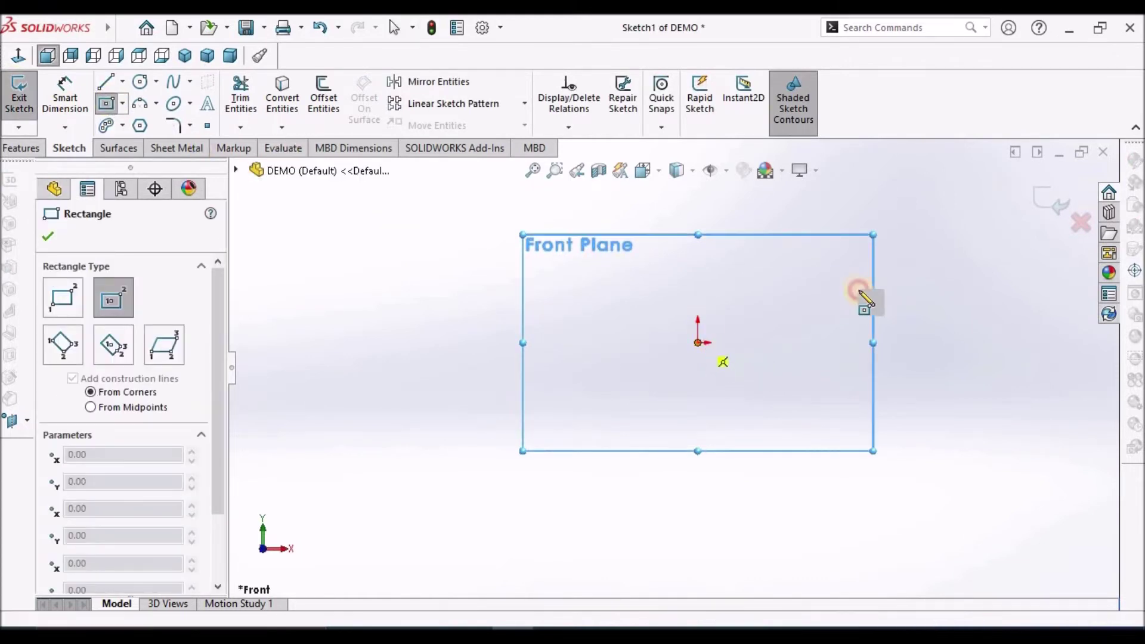
left_click(698, 342)
left_click(877, 239)
right_click(441, 376)
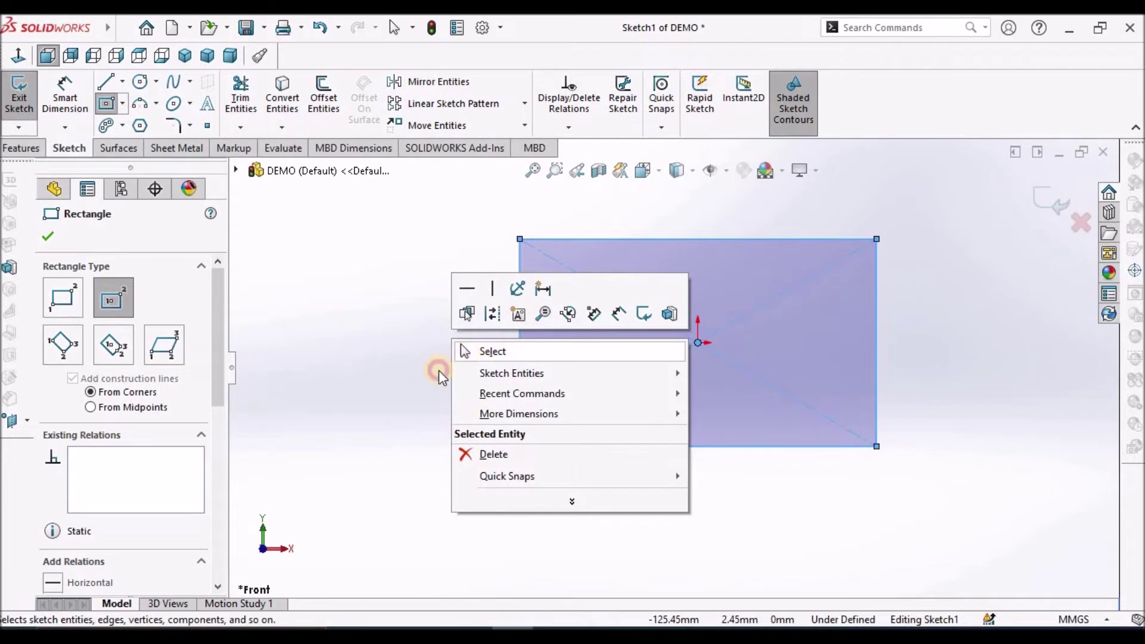
key("Escape")
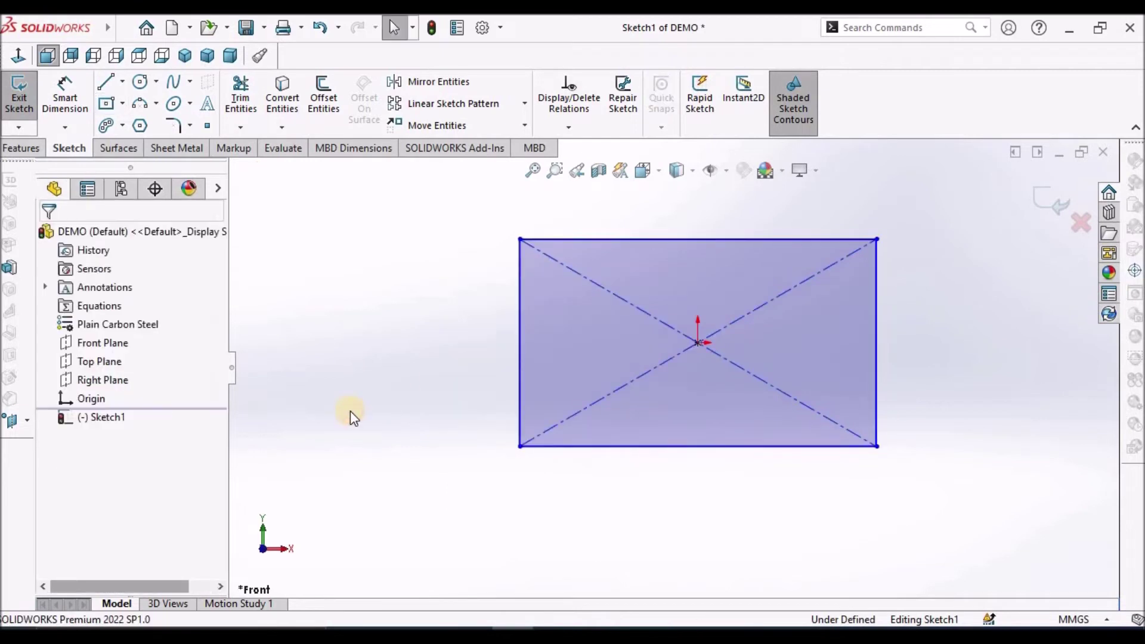
Make the rectangle's bottom and right sides equal in length
left_click(738, 447)
left_click(878, 304, "ctrl")
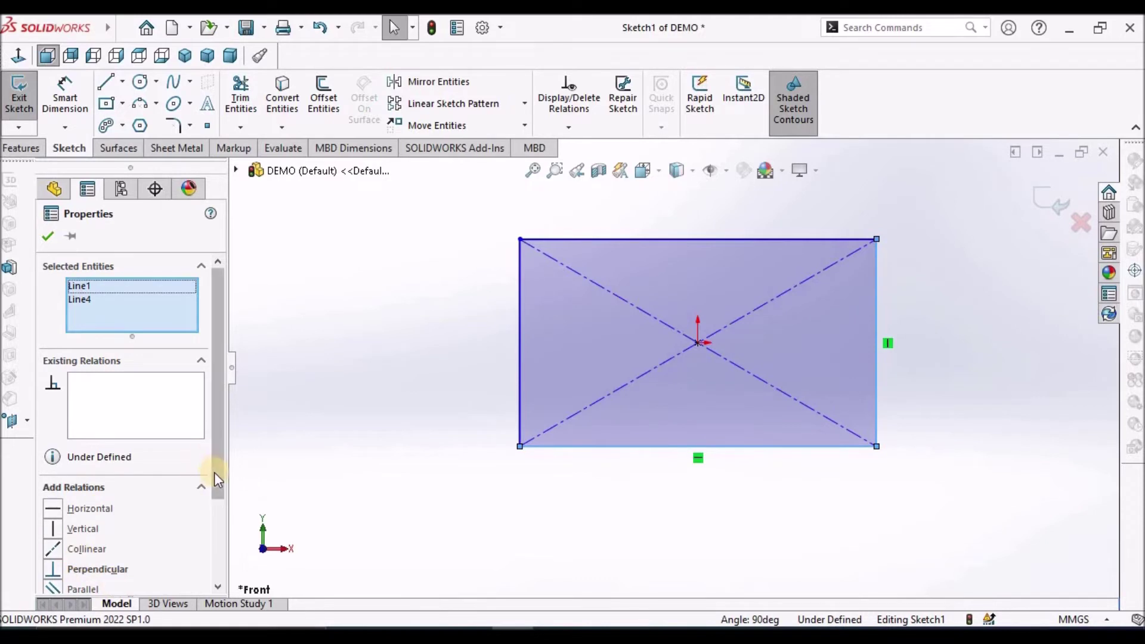
scroll(216, 519, "down", 3)
left_click(50, 491)
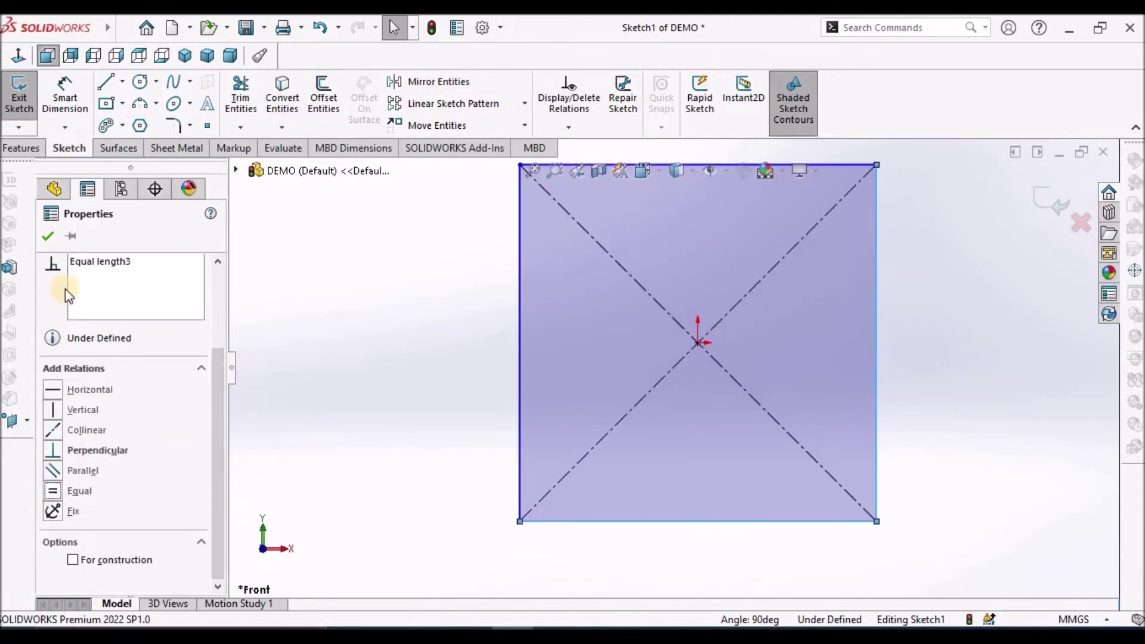
left_click(48, 237)
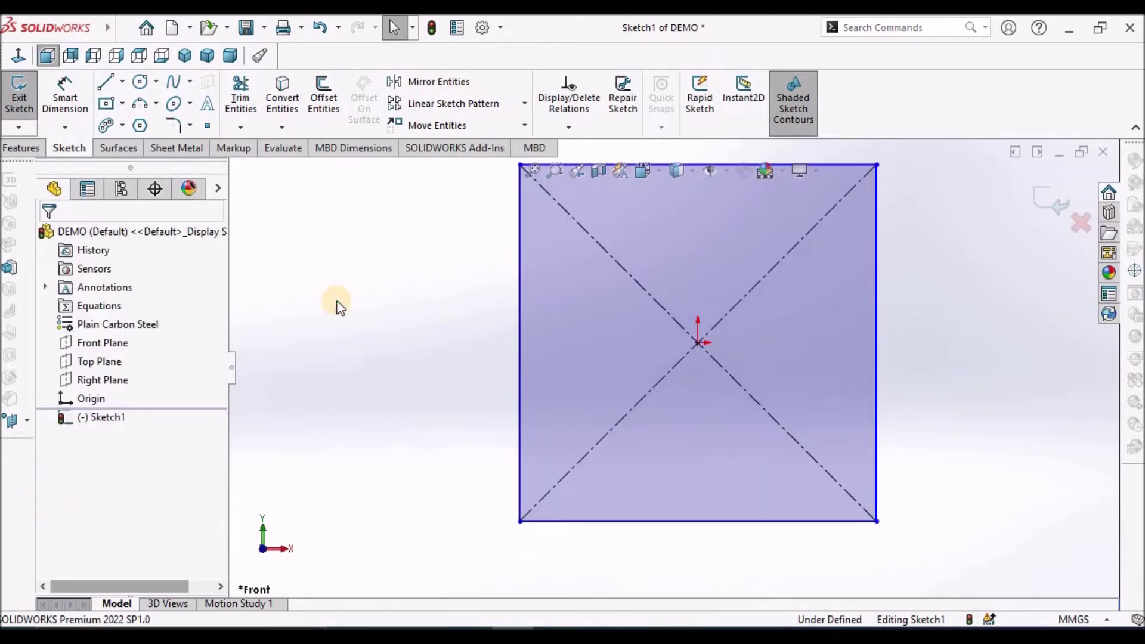
Dimension the square's bottom side to 100 mm
left_click(66, 90)
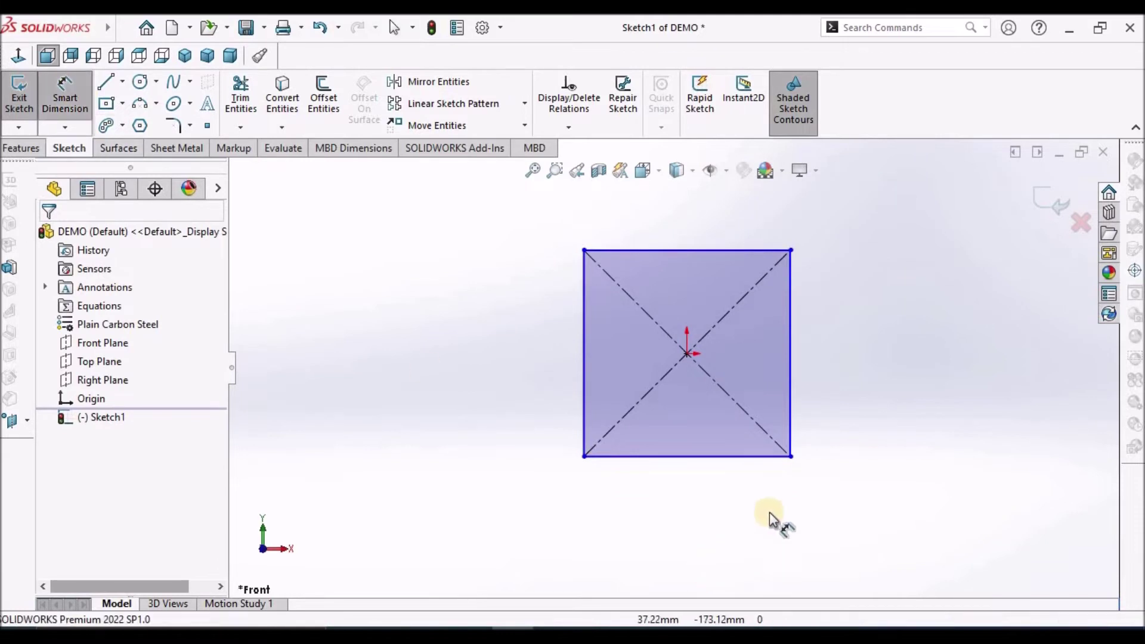
left_click(751, 459)
left_click(739, 507)
type("100")
key("Return")
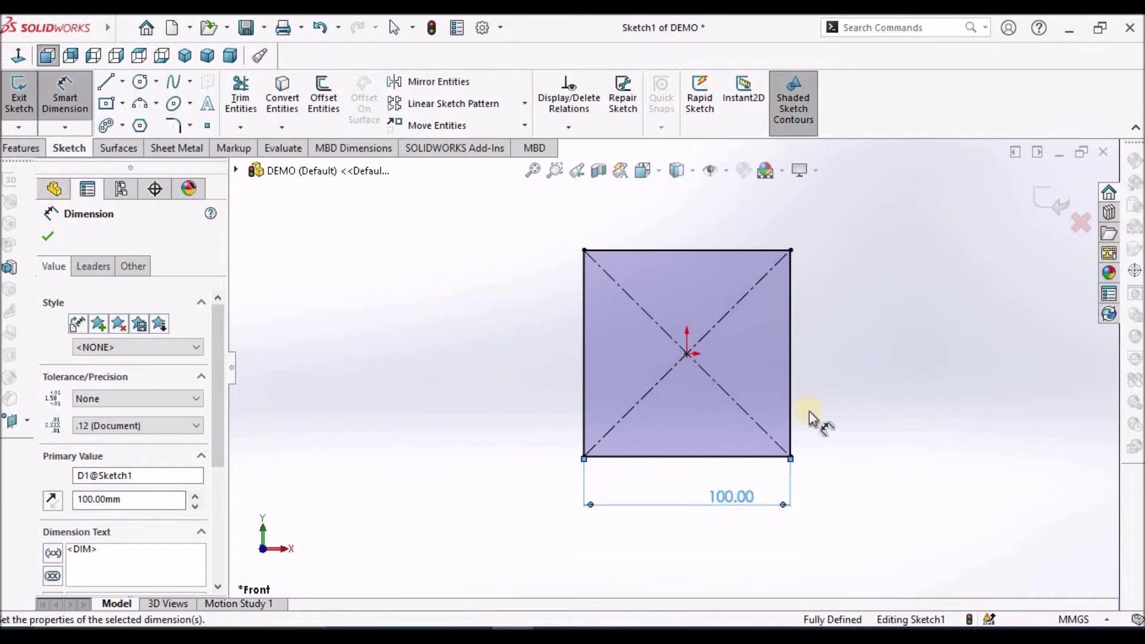
Create a 2 mm thick base flange from the square sketch
left_click(176, 150)
left_click(48, 113)
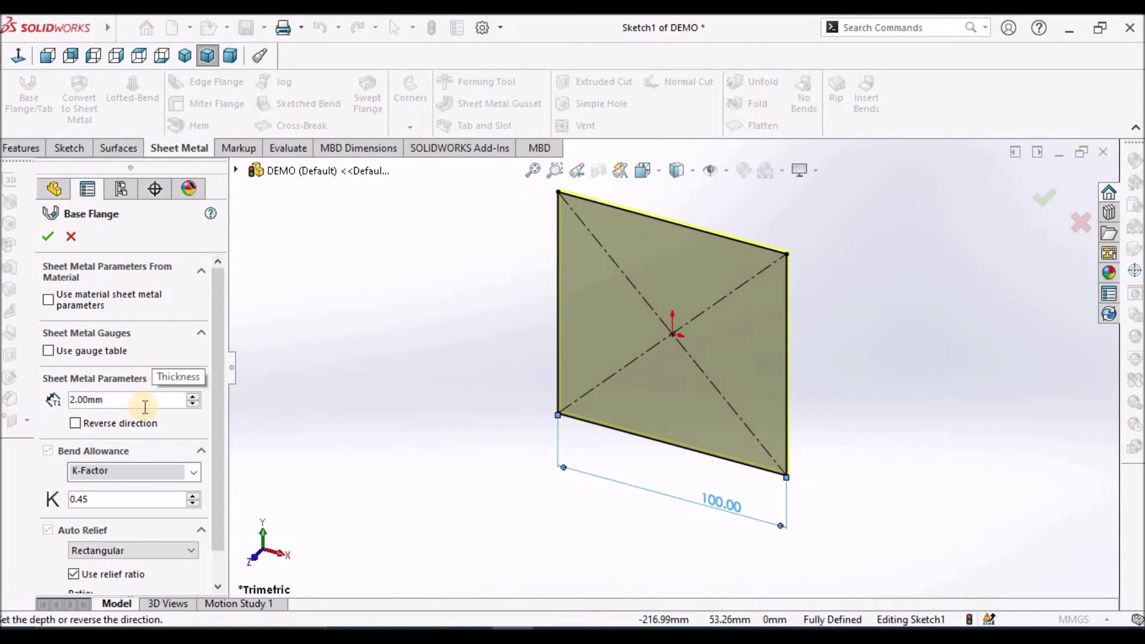
left_click(49, 238)
left_click(428, 375)
middle_click_drag(654, 309, 740, 388)
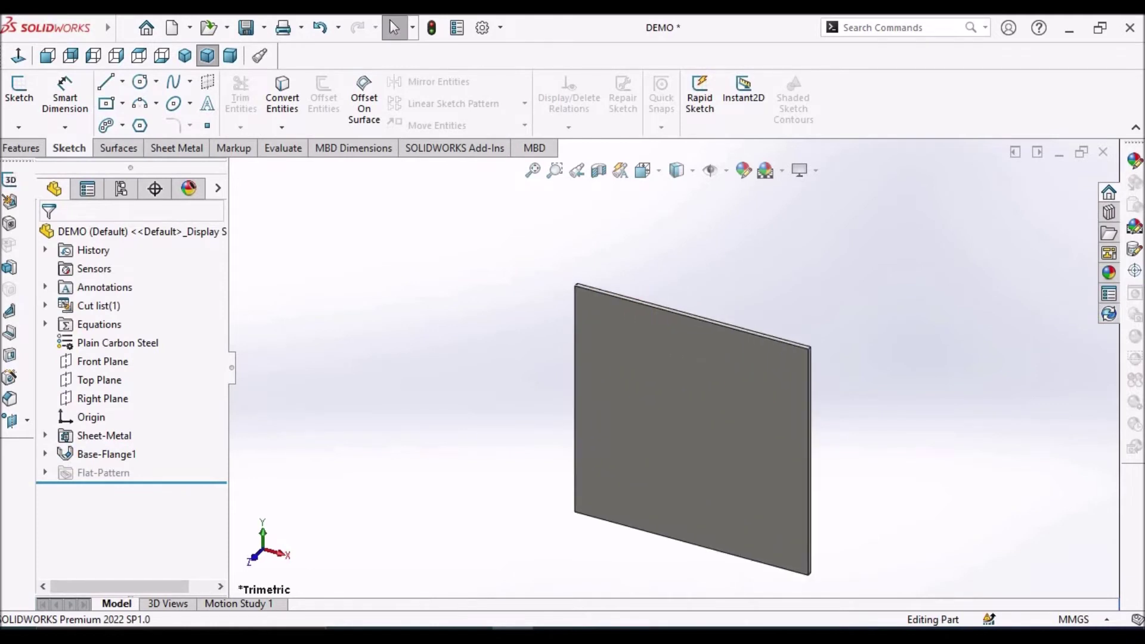
Open a sketch on the plate's front face and convert its top edge into a sketch line
left_click(714, 404)
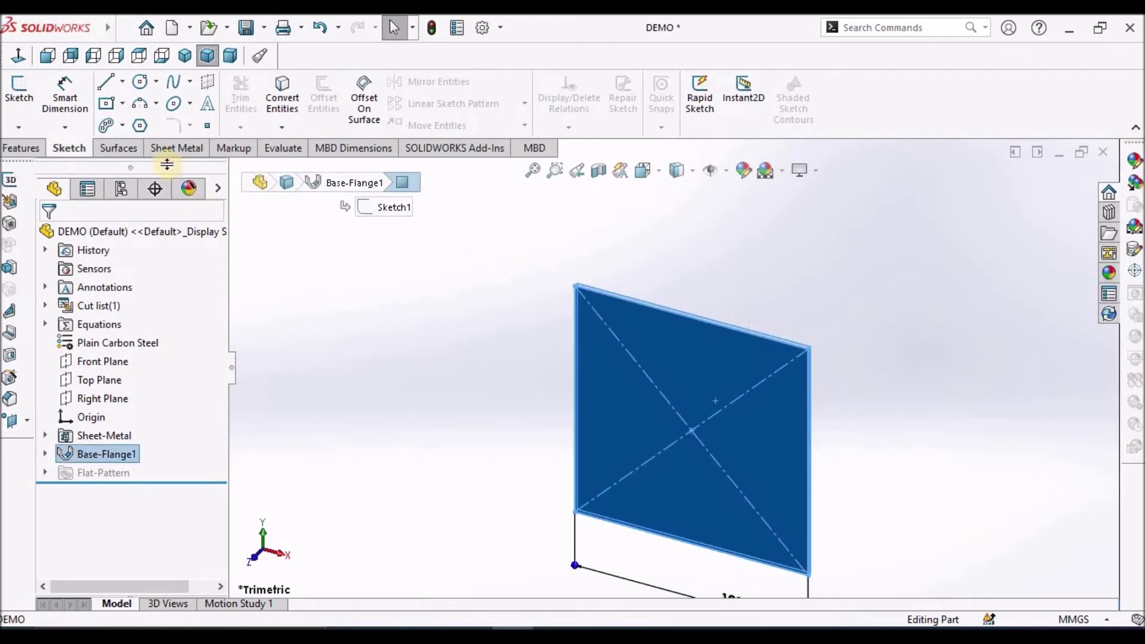
left_click(19, 90)
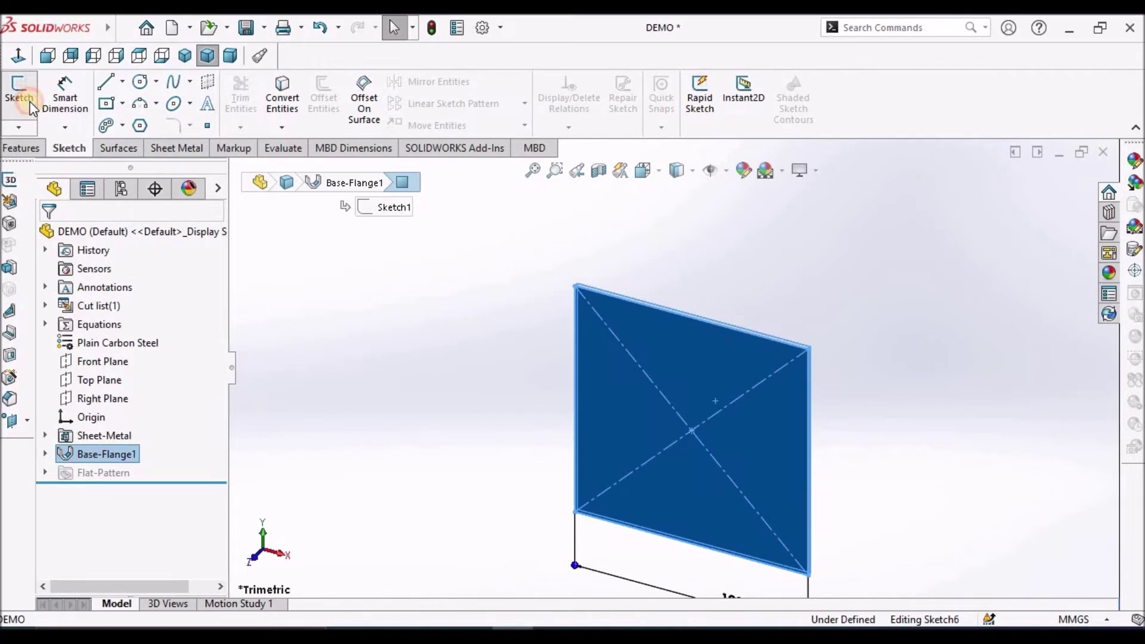
left_click(402, 298)
scroll(664, 252, "up", 2)
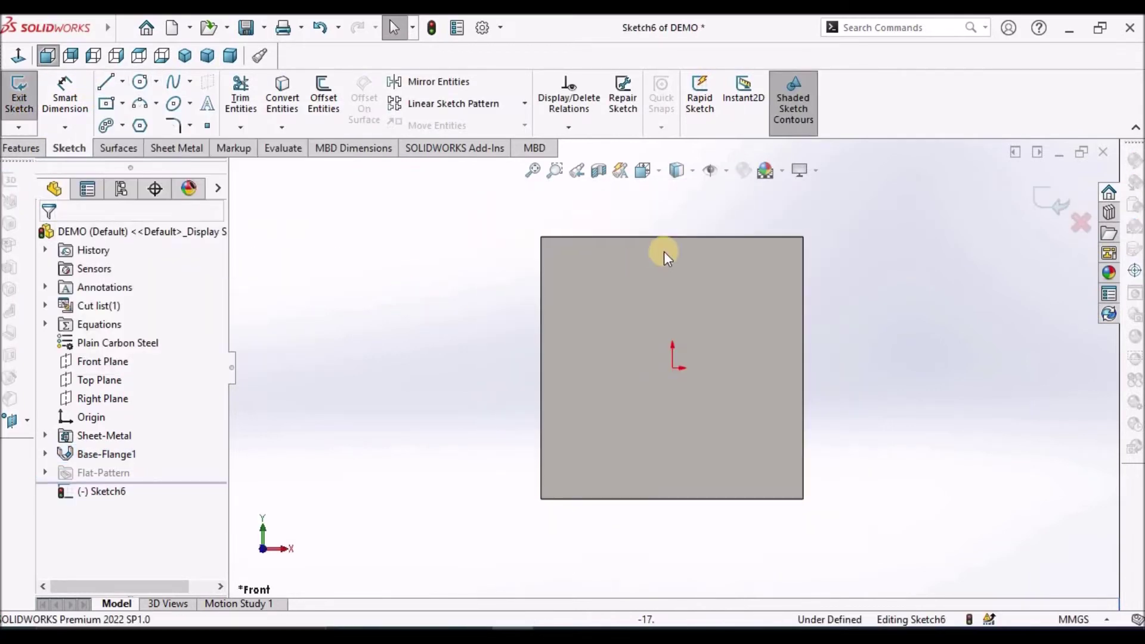
scroll(674, 251, "down", 3)
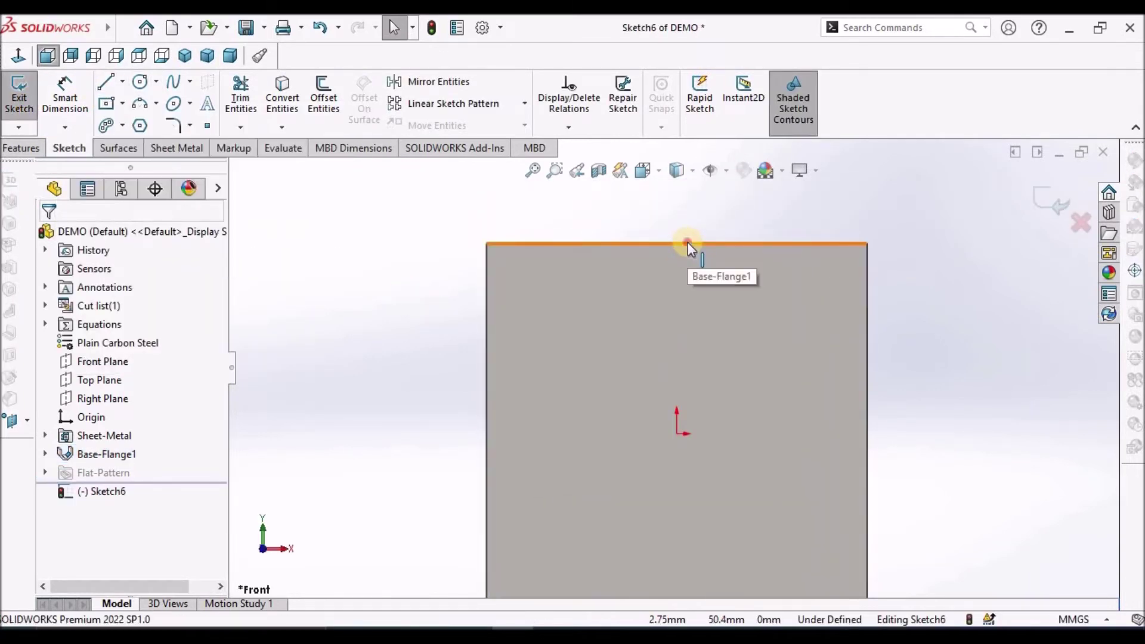
left_click(677, 243)
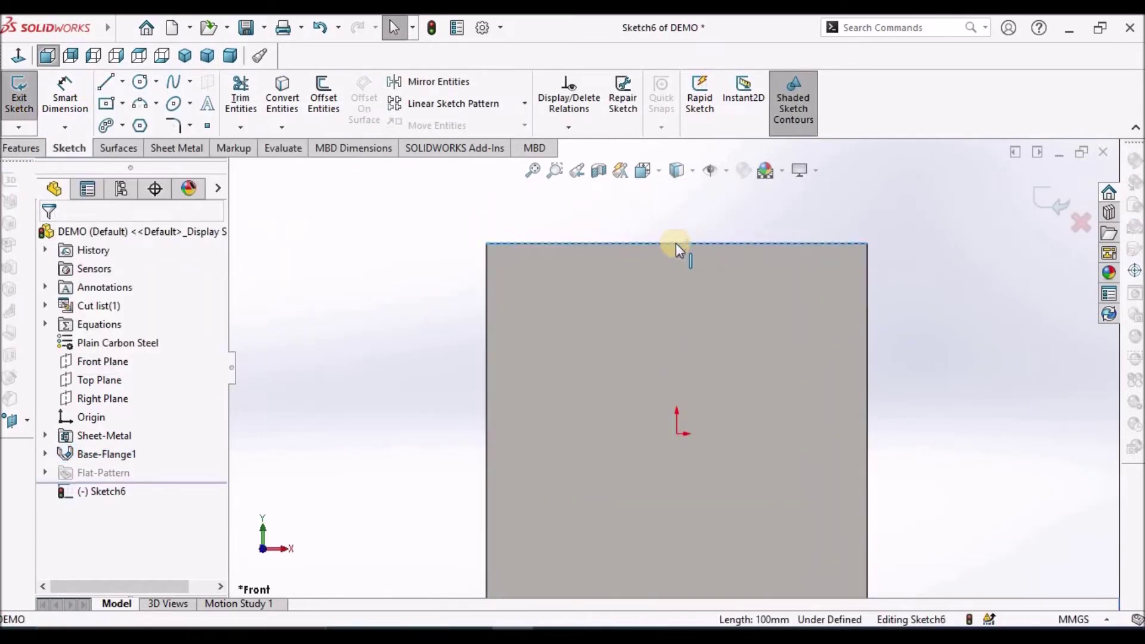
left_click(295, 130)
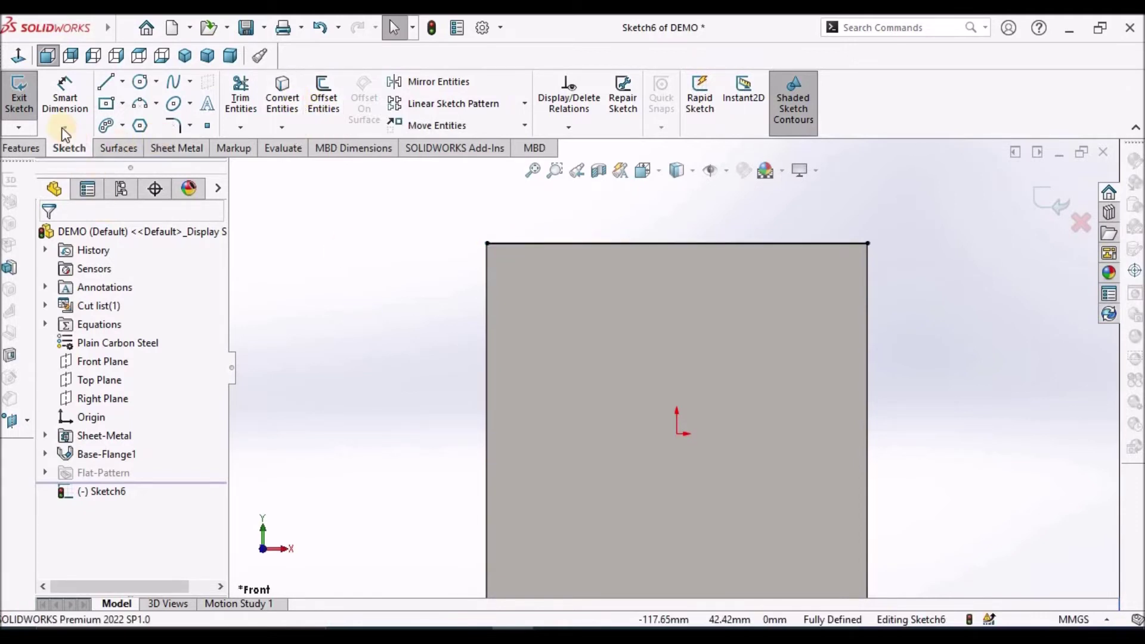
Start a base flange from the converted top-edge line and set its blind depth to 98 mm
left_click(192, 148)
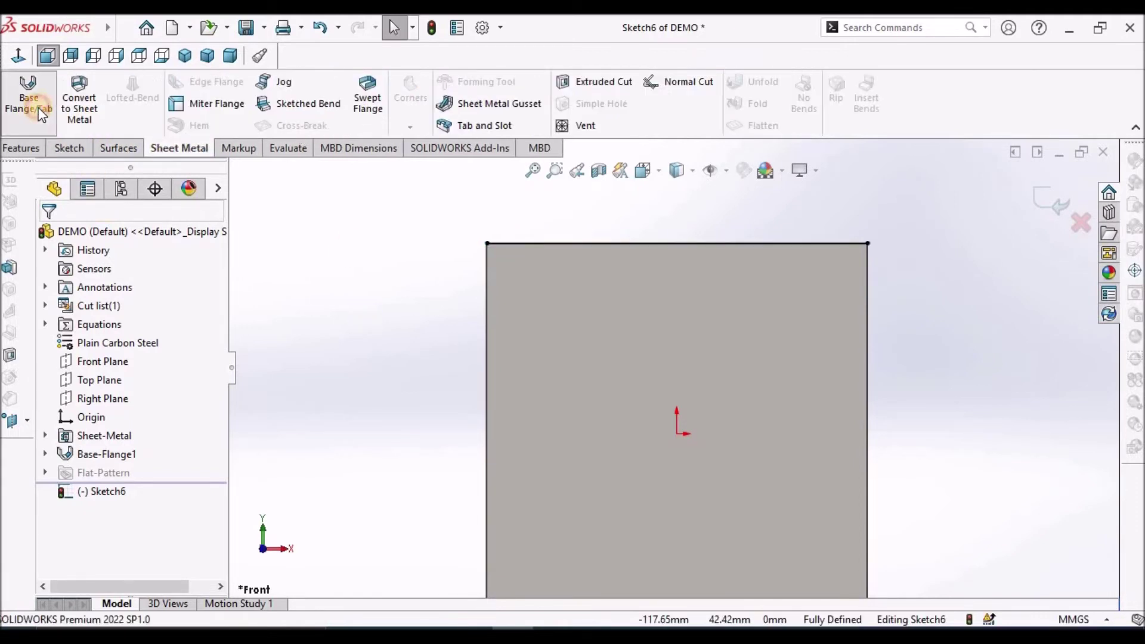
left_click(41, 113)
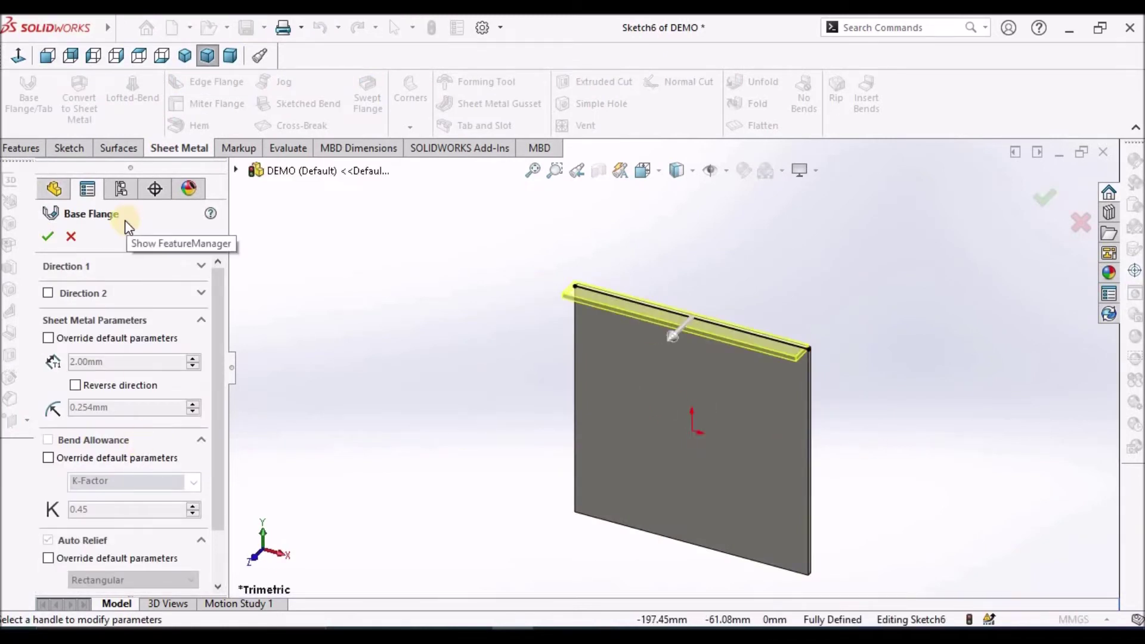
left_click(87, 266)
double_click(133, 318)
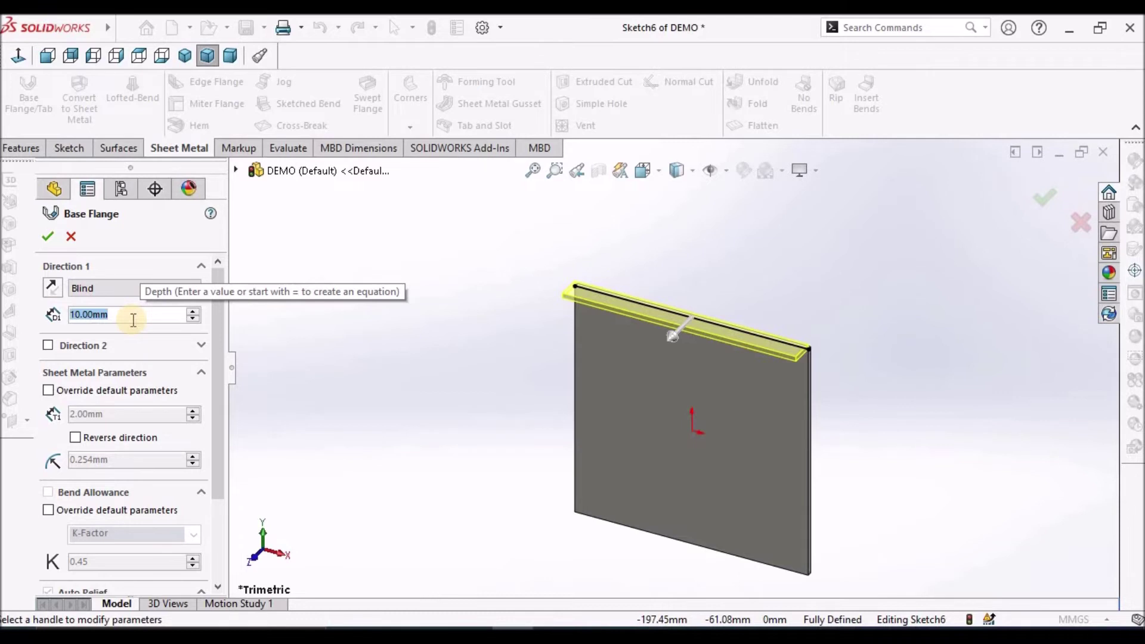
type("98")
key("Return")
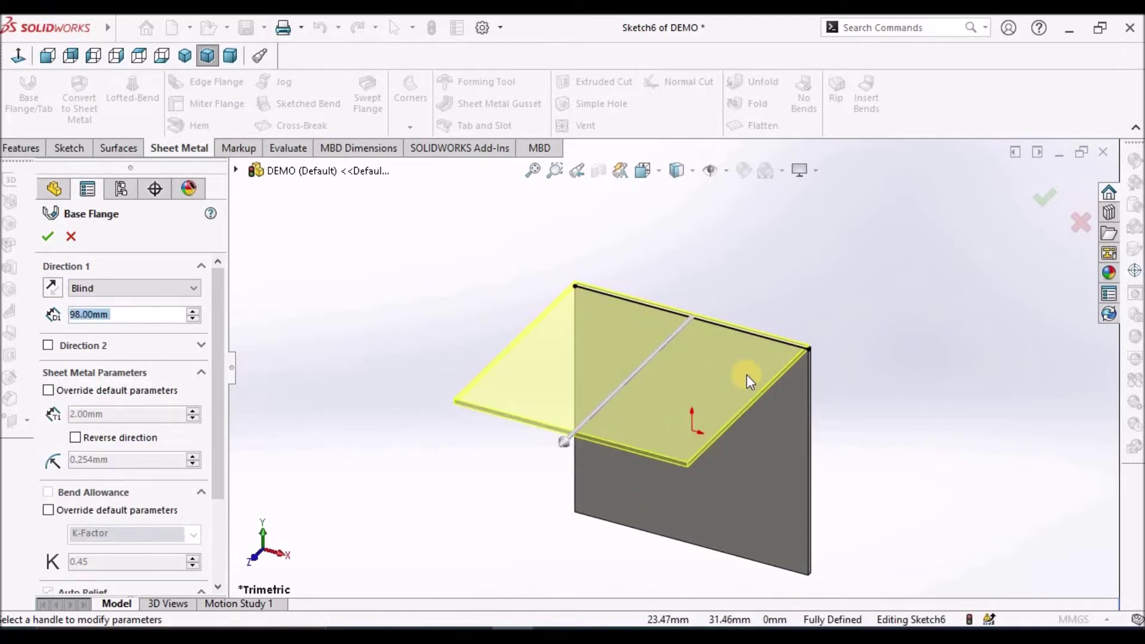
Reverse the new flange's thickness direction at the plate's top edge and create the flange
scroll(835, 369, "down", 2)
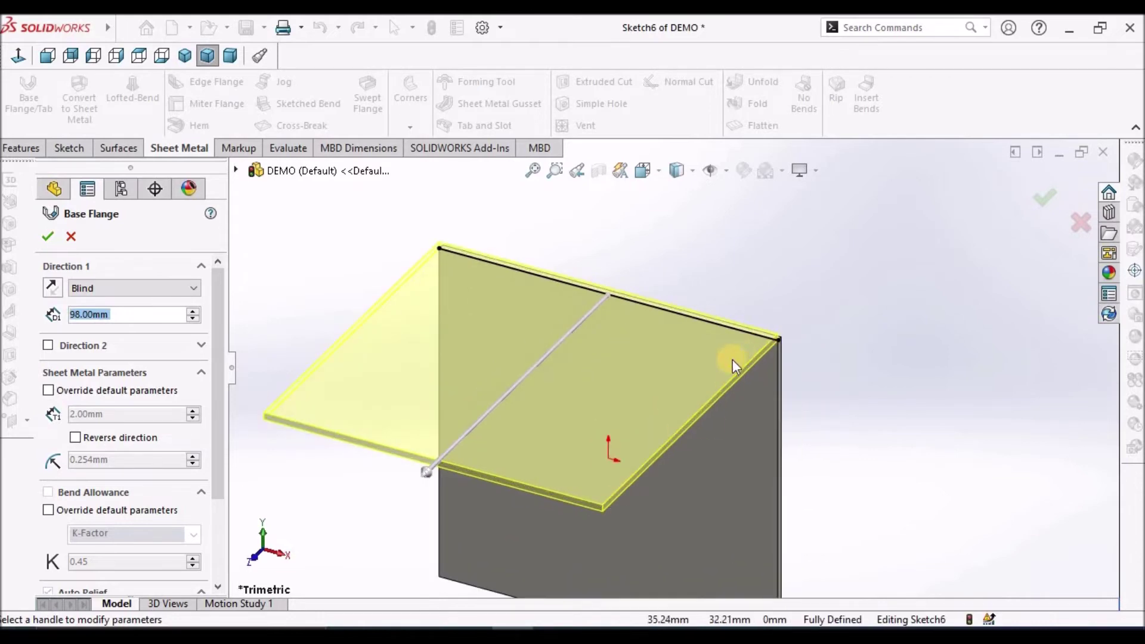
scroll(775, 343, "down", 3)
middle_click_drag(798, 338, 737, 342)
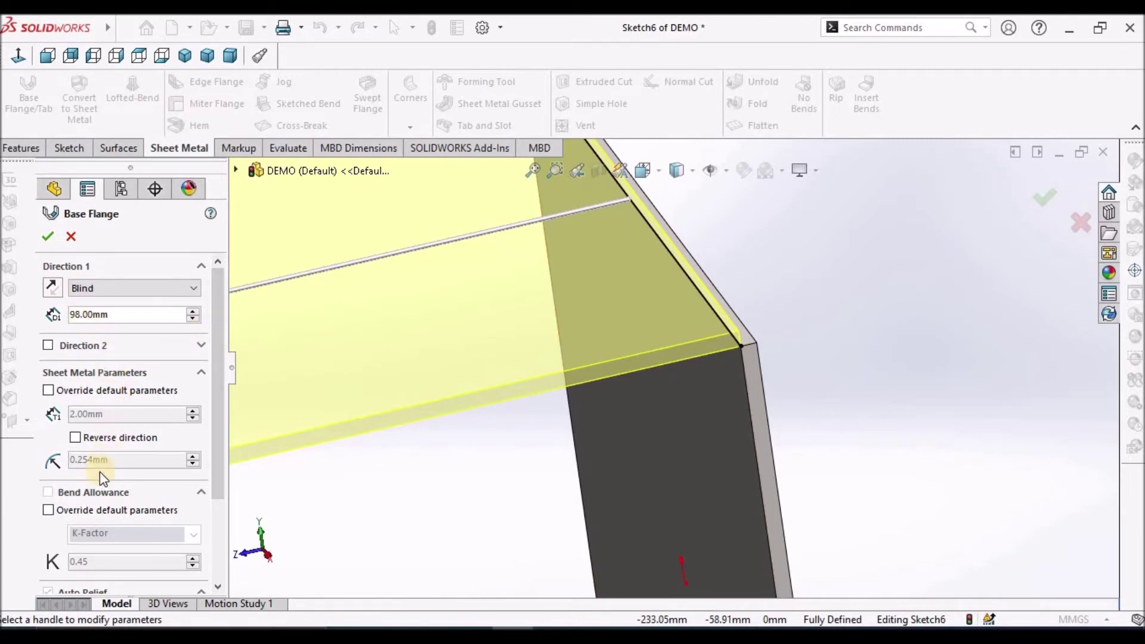
left_click(72, 441)
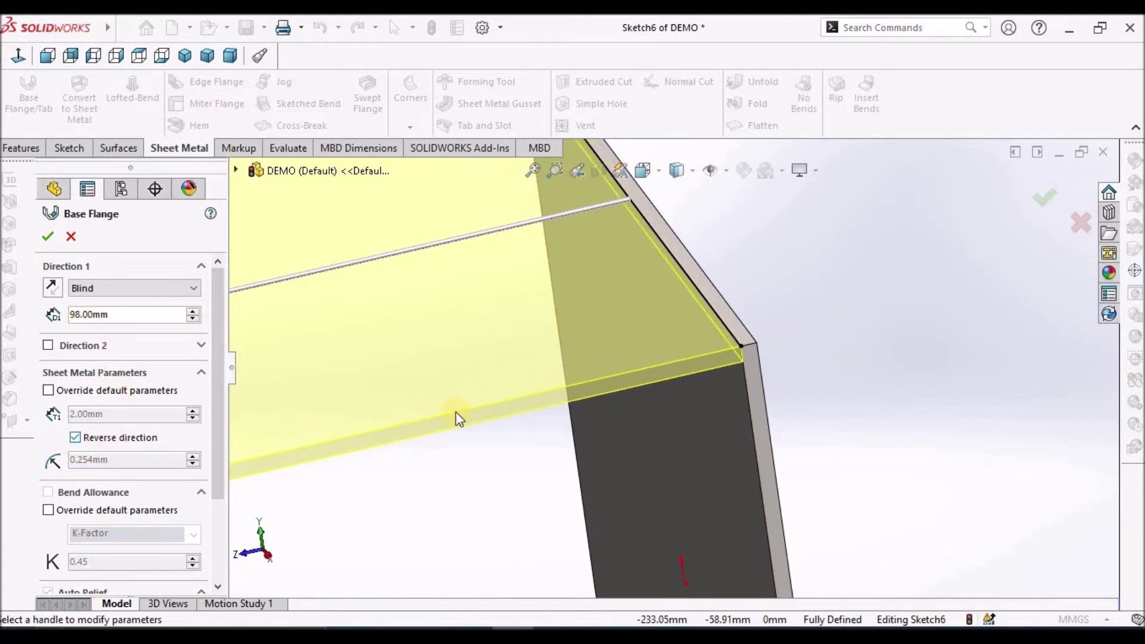
scroll(811, 308, "down", 1)
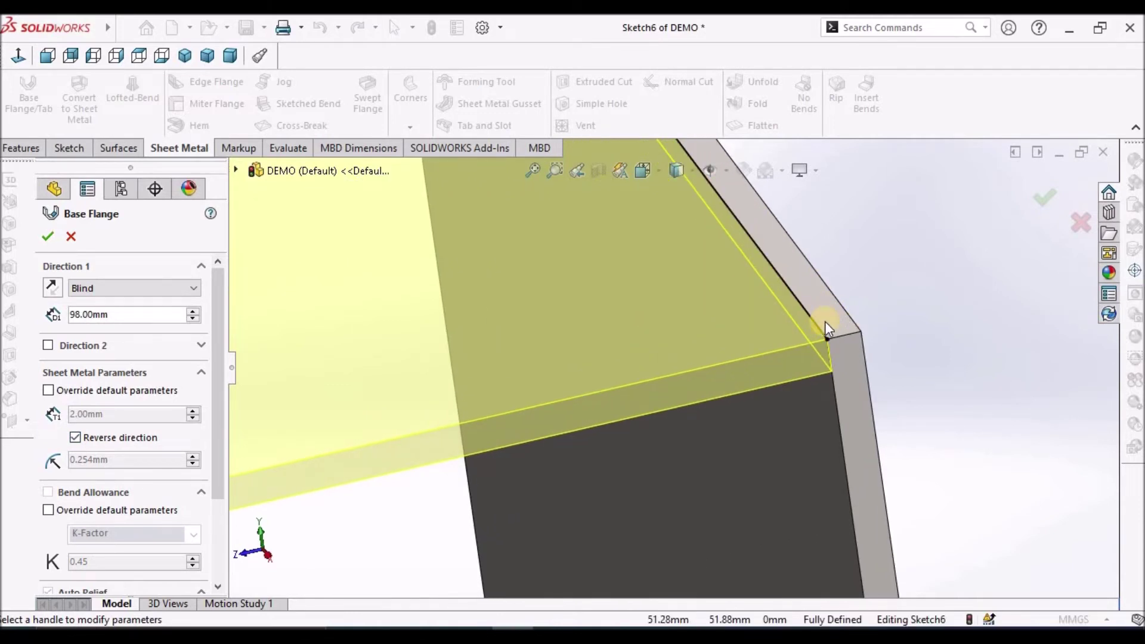
scroll(825, 321, "up", 2)
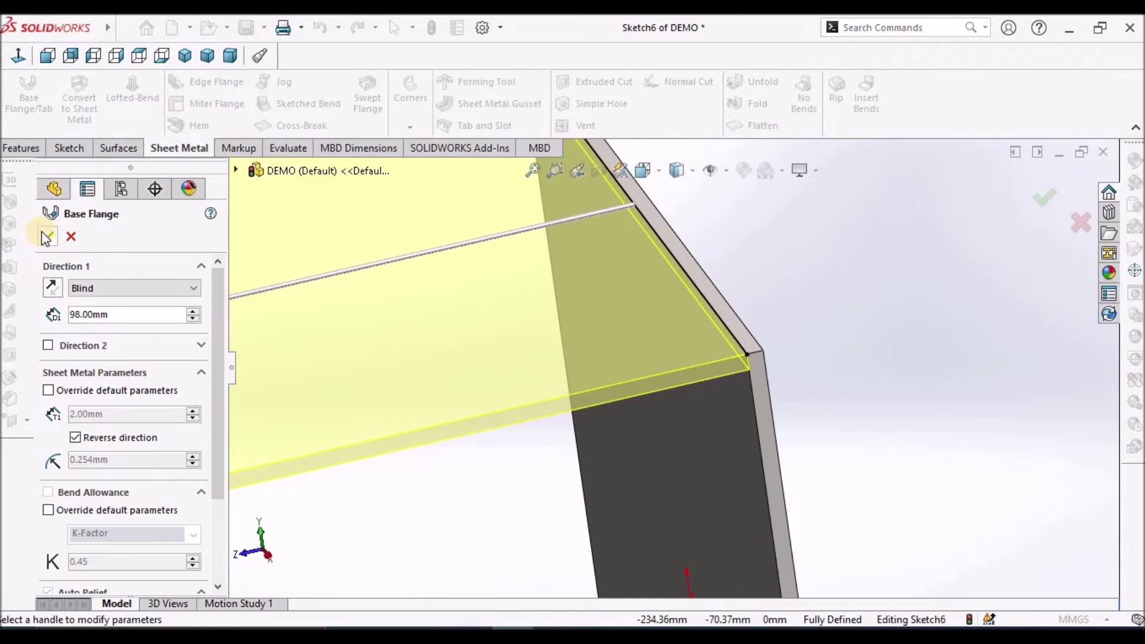
scroll(552, 321, "up", 5)
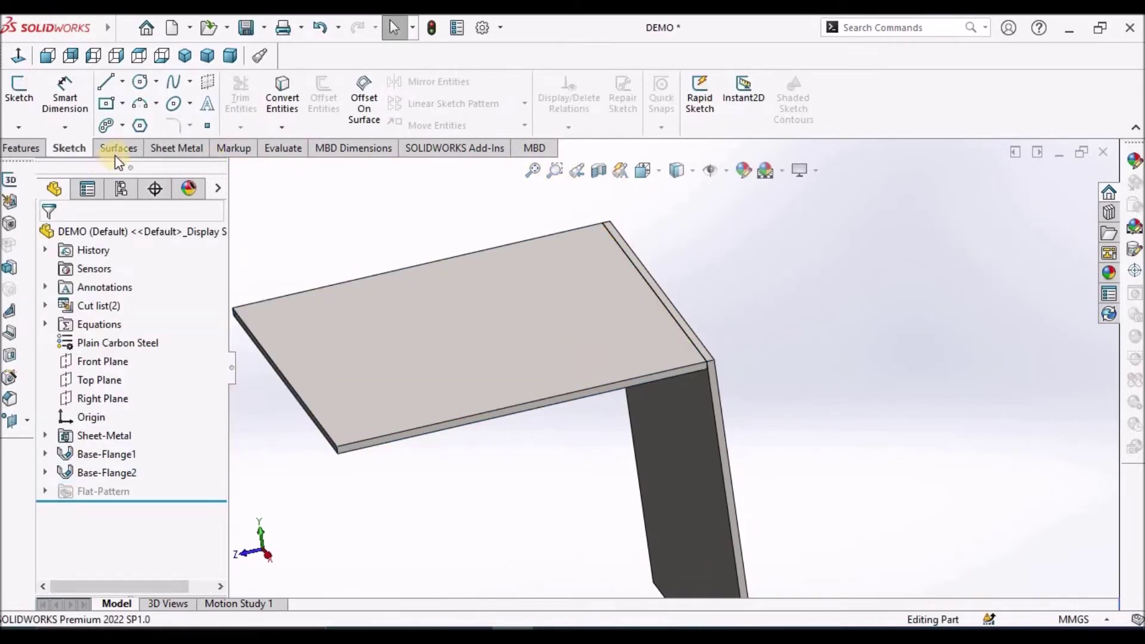
Start a Tab and Slot feature and select the horizontal flange's edge along the vertical plate for the tabs
left_click(175, 152)
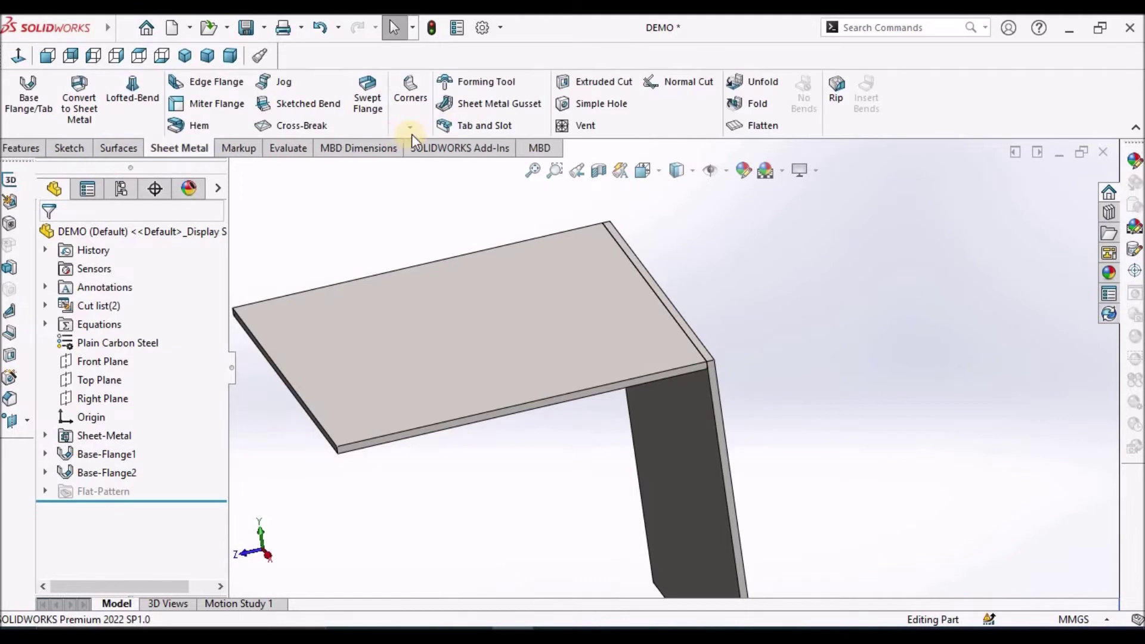
left_click(467, 127)
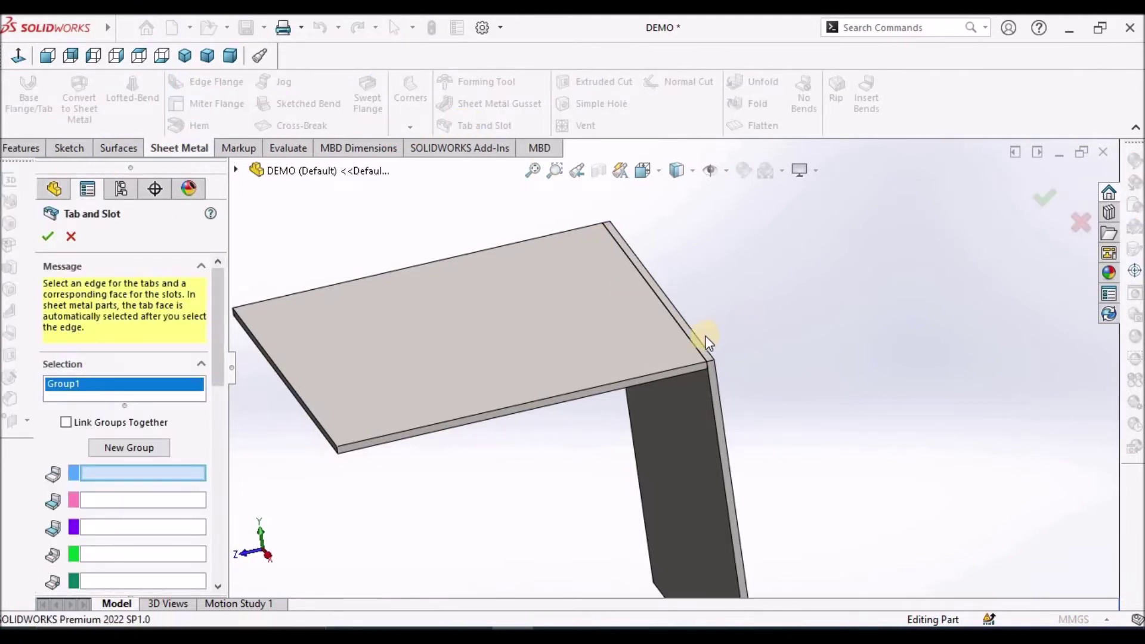
scroll(686, 348, "down", 2)
left_click(668, 332)
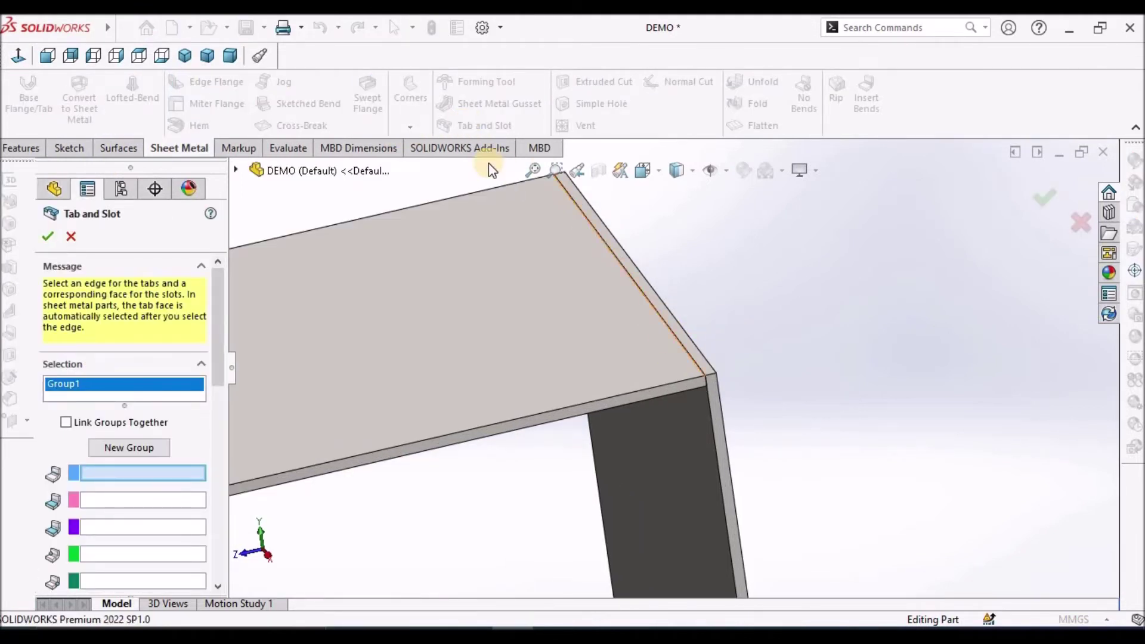
scroll(680, 364, "down", 1)
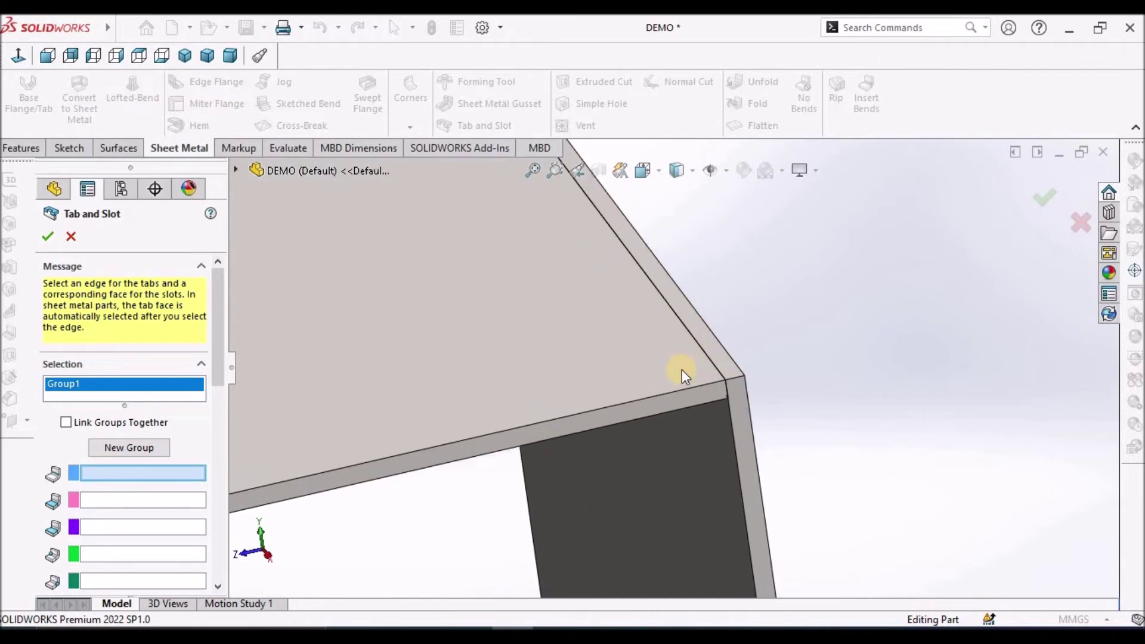
left_click(718, 372)
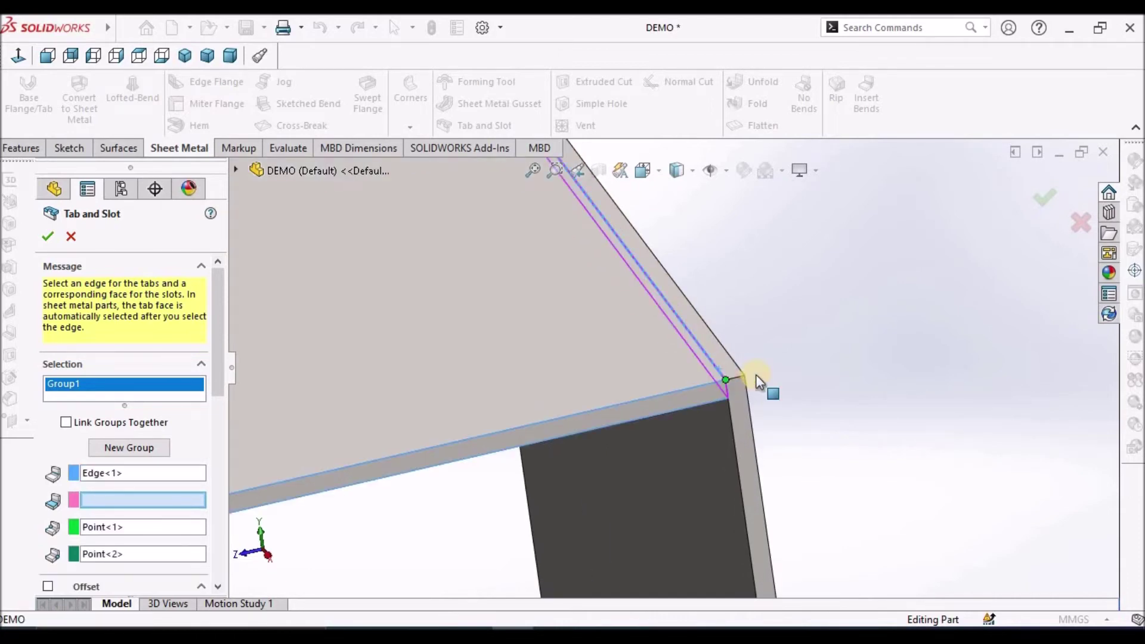
Select the vertical plate's outer face for the slots and create the Tab and Slot feature
middle_click_drag(710, 364, 719, 411)
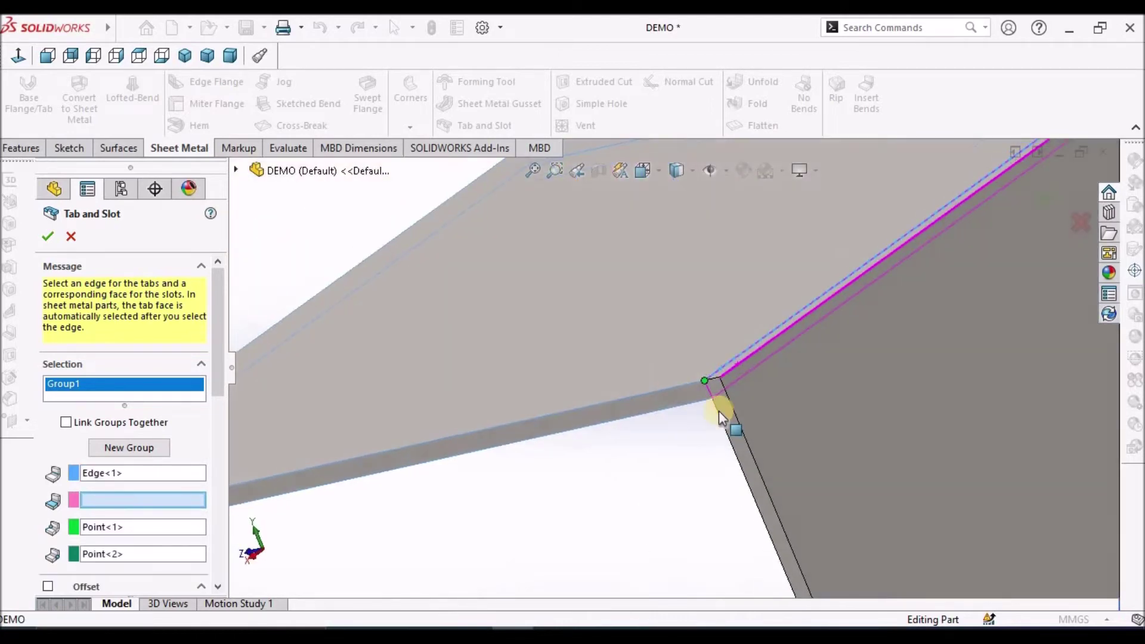
left_click(859, 477)
scroll(859, 416, "up", 3)
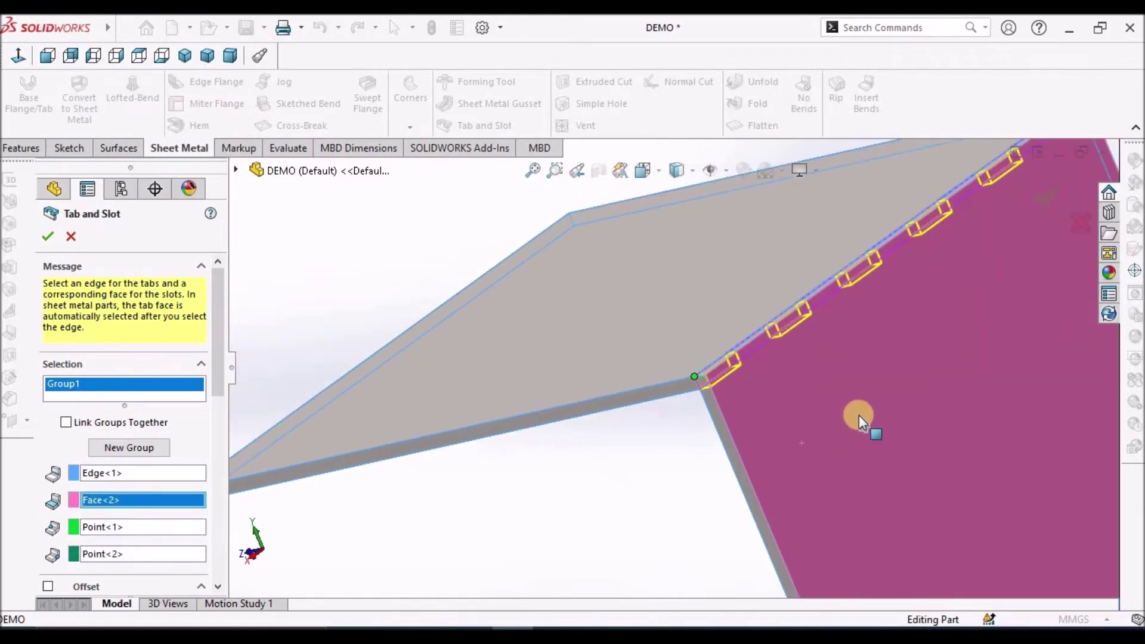
middle_click_drag(834, 347, 844, 478)
scroll(762, 340, "down", 5)
key("f")
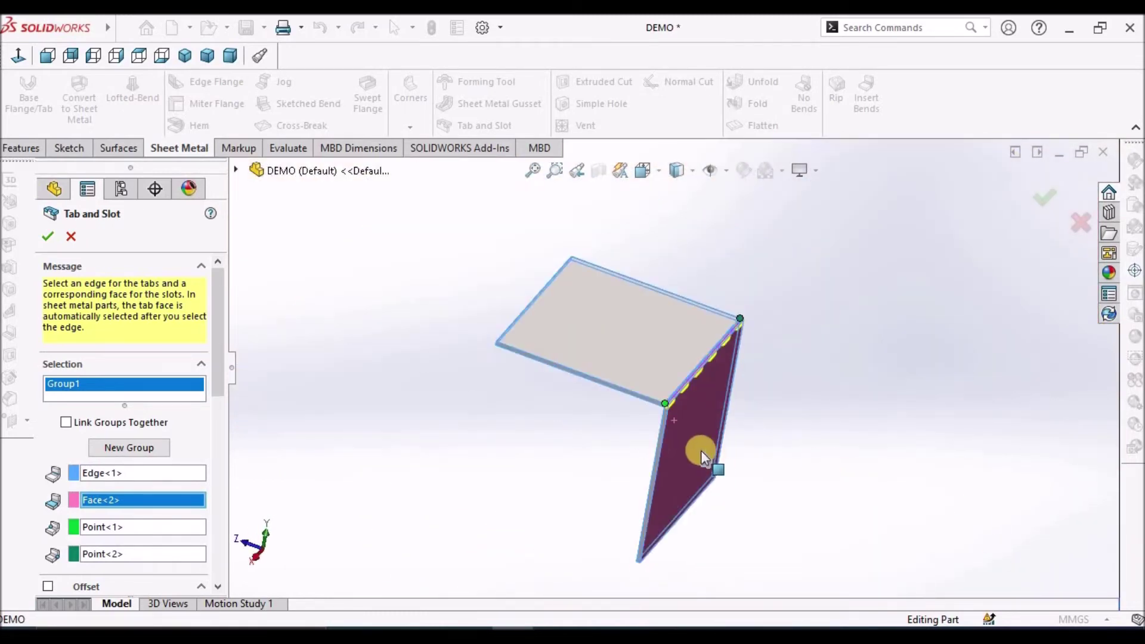
middle_click_drag(784, 401, 775, 519)
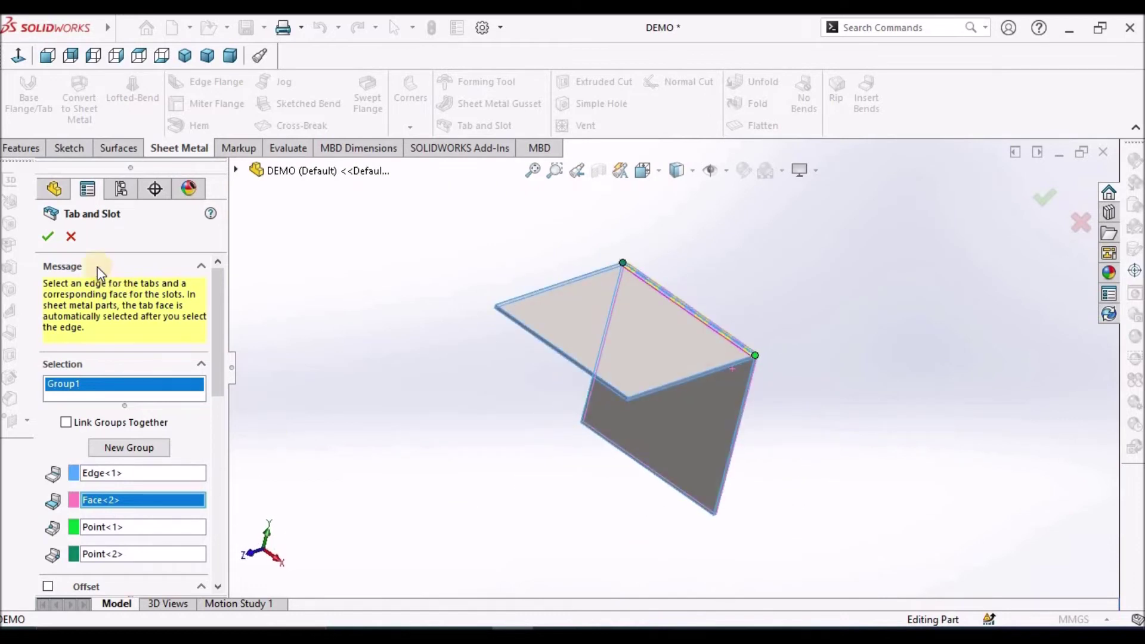
left_click(47, 238)
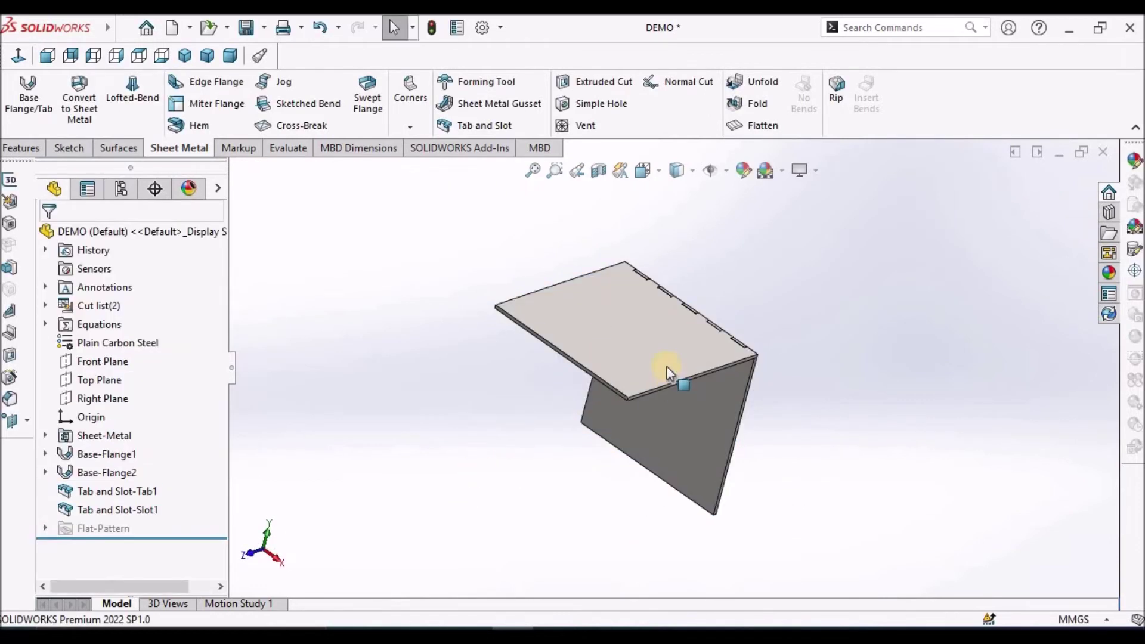
Open a sketch on the horizontal flange's underside and convert its free edge opposite the tabs into a sketch line
middle_click_drag(660, 358, 575, 338)
left_click(575, 338)
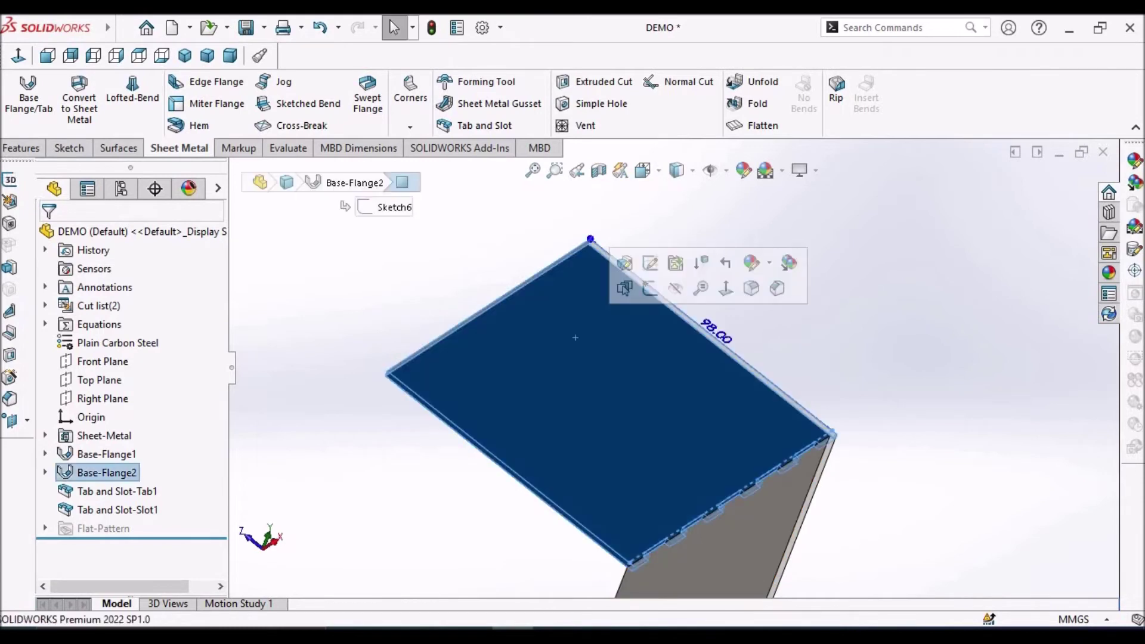
left_click(65, 149)
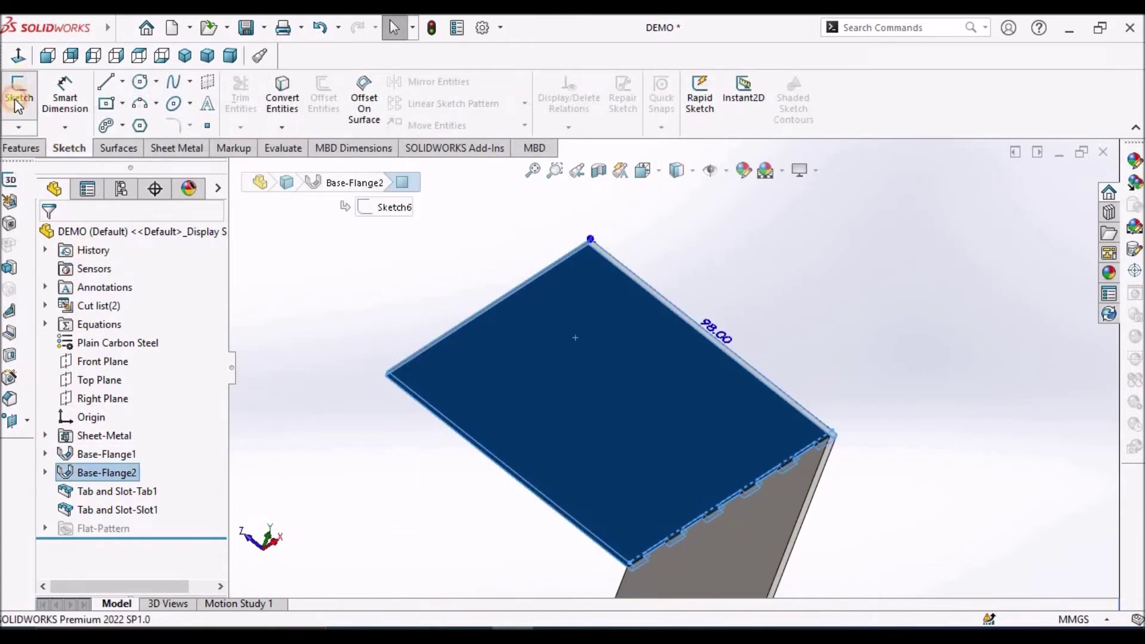
left_click(16, 95)
left_click(948, 373)
mouse_move(948, 372)
middle_mouse_down()
mouse_move(884, 417)
mouse_move(823, 273)
mouse_move(741, 274)
mouse_move(710, 291)
middle_mouse_up()
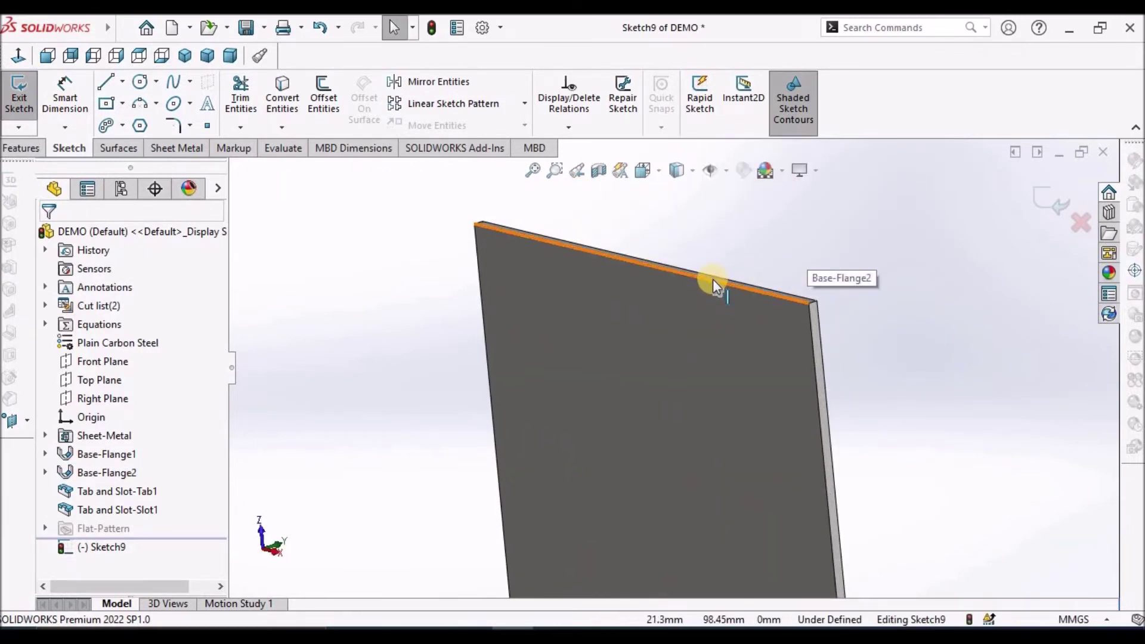
left_click(713, 280)
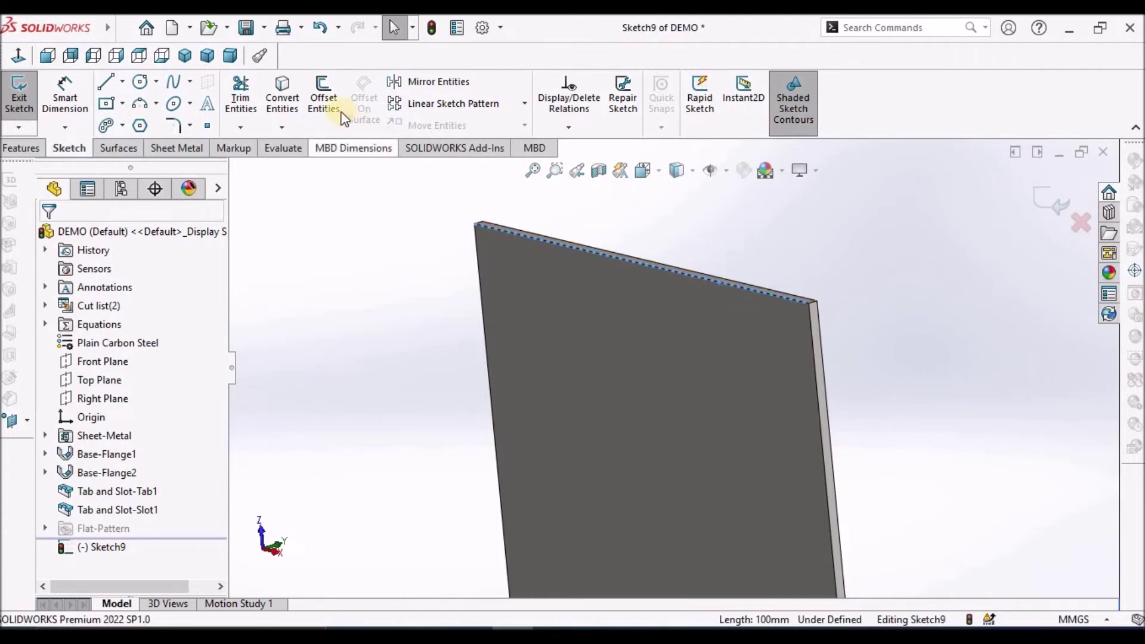
left_click(279, 103)
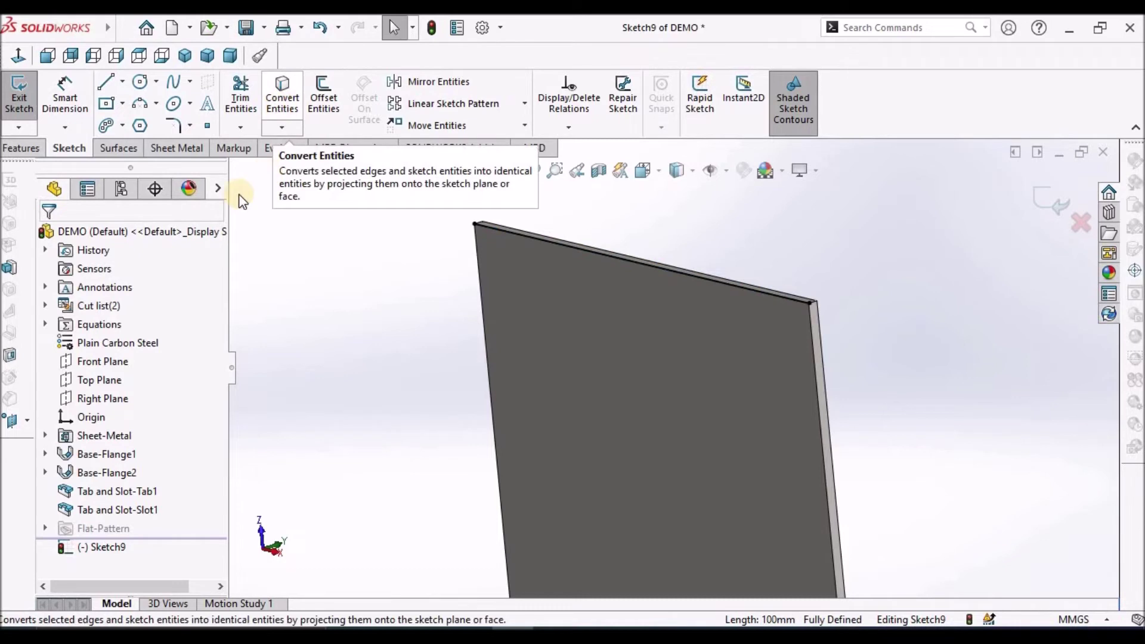
Start a base flange from the converted free-edge line with reversed thickness direction and a 100 mm depth
left_click(155, 148)
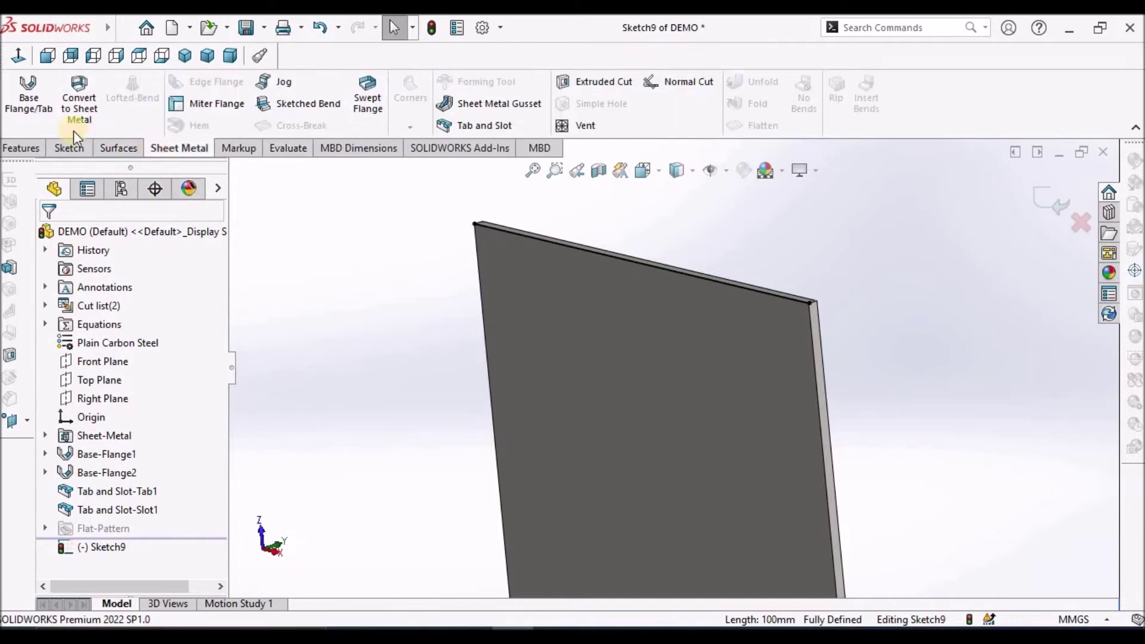
left_click(20, 102)
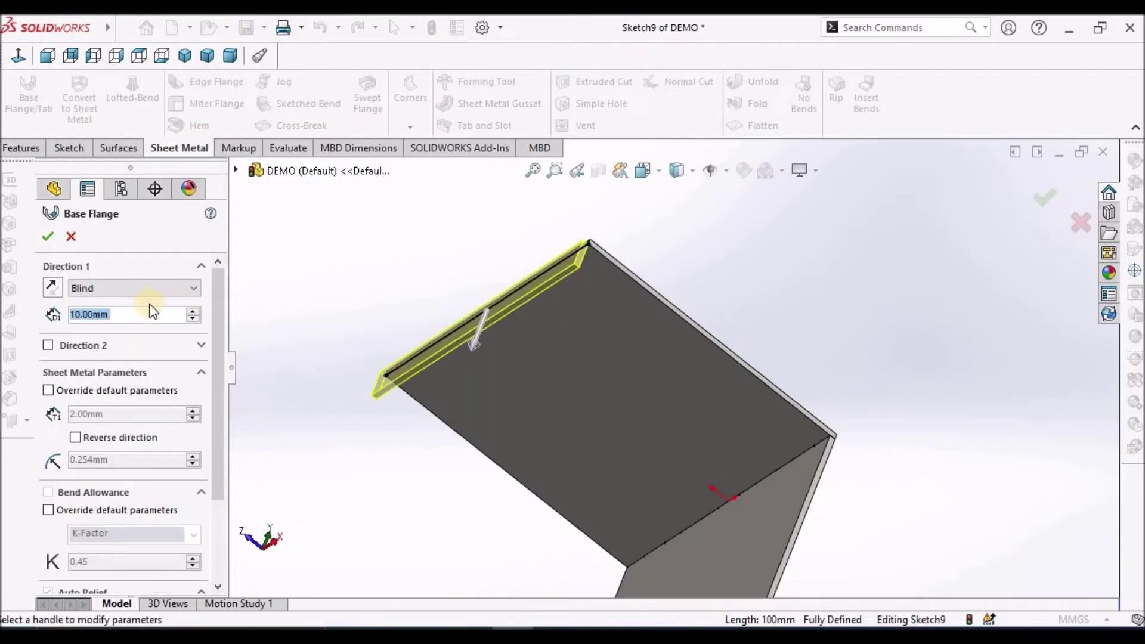
left_click(75, 439)
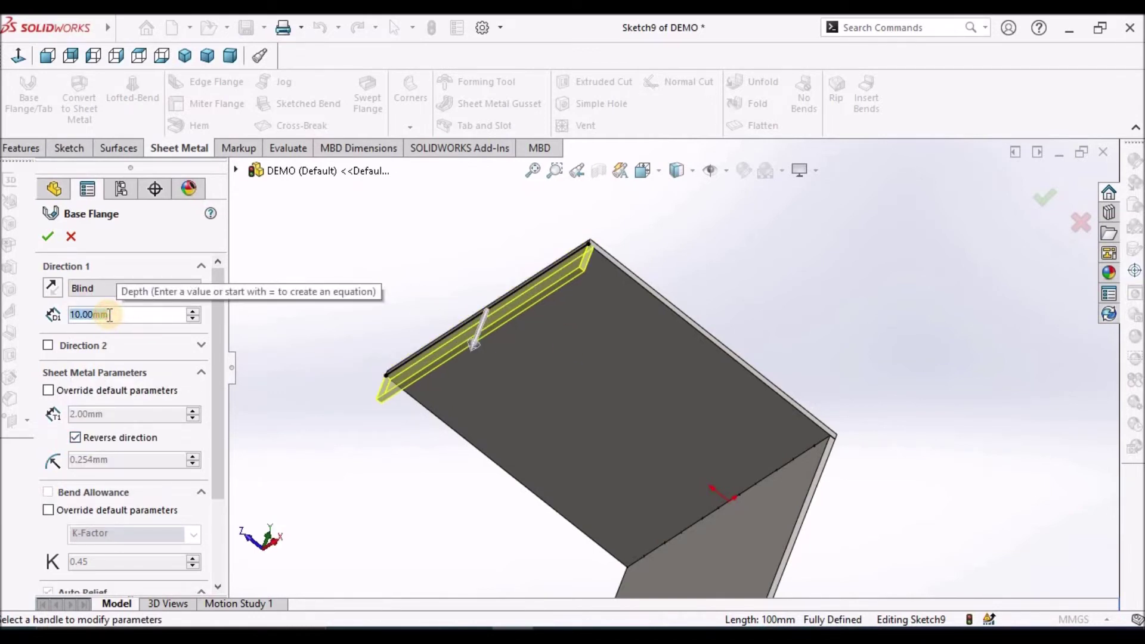
type("100")
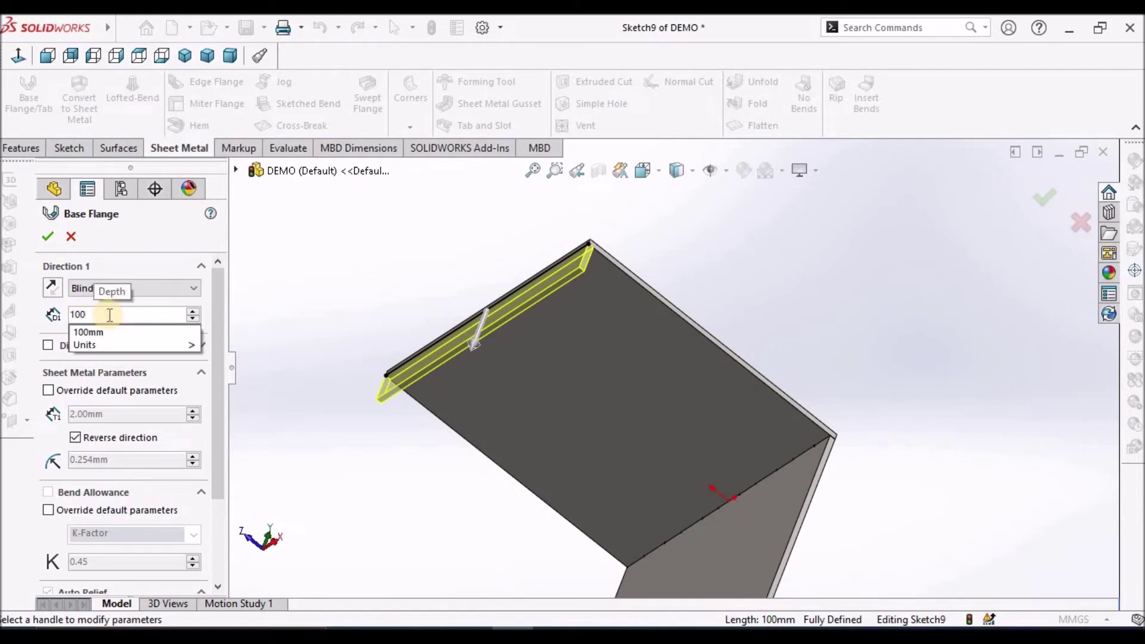
key("Return")
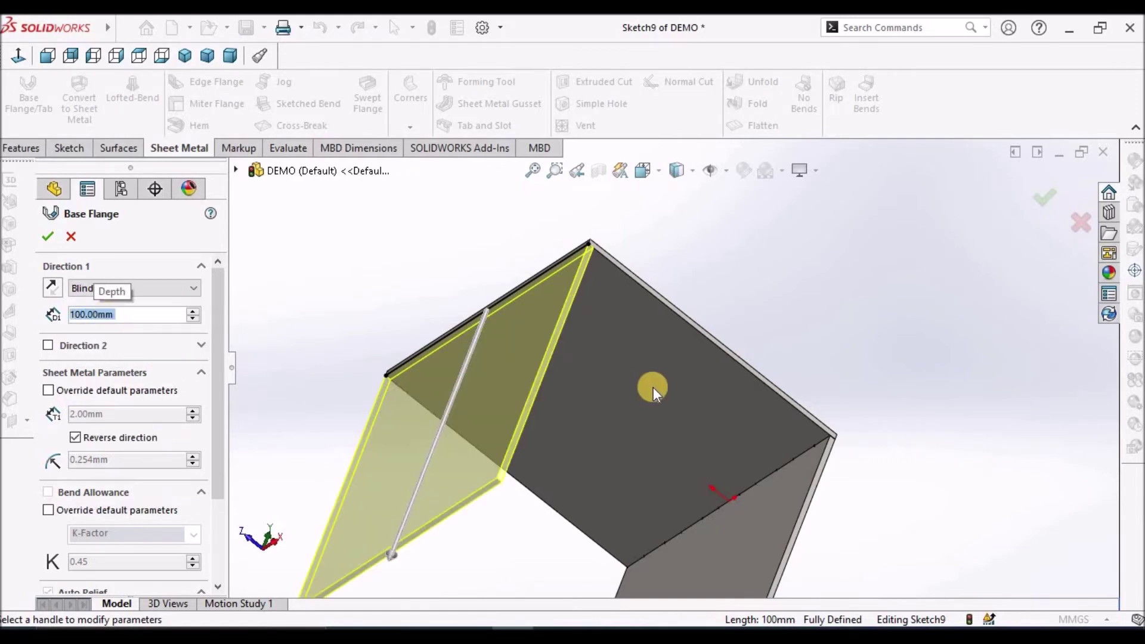
Set the front flange's depth to 98 mm to match the plate's lower edge and create the flange
middle_click_drag(653, 388, 596, 388)
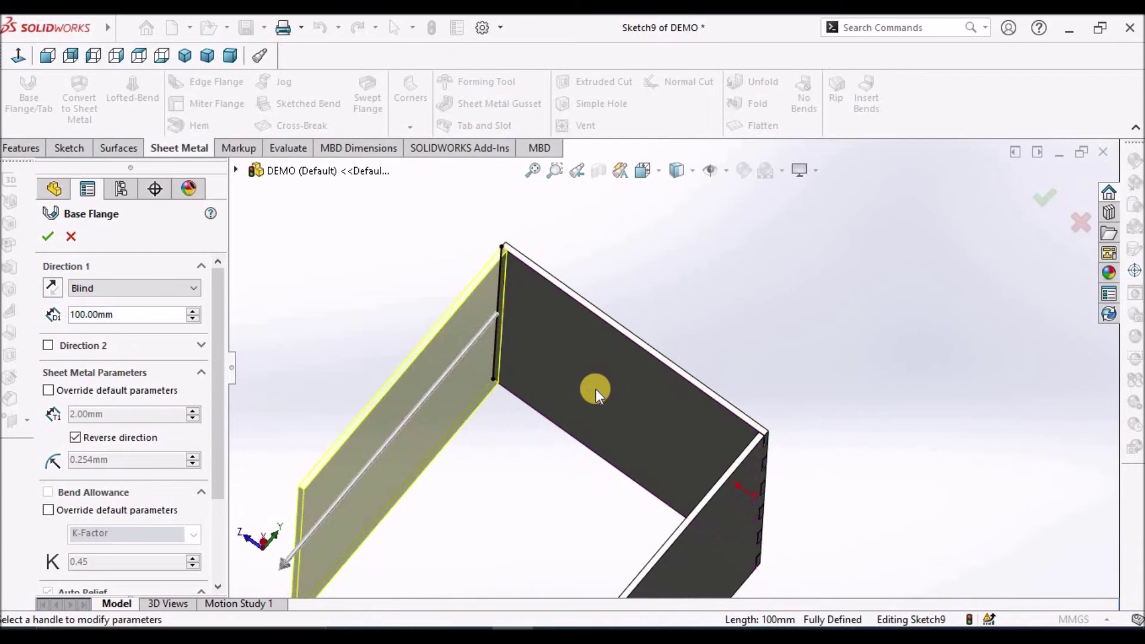
left_click(51, 61)
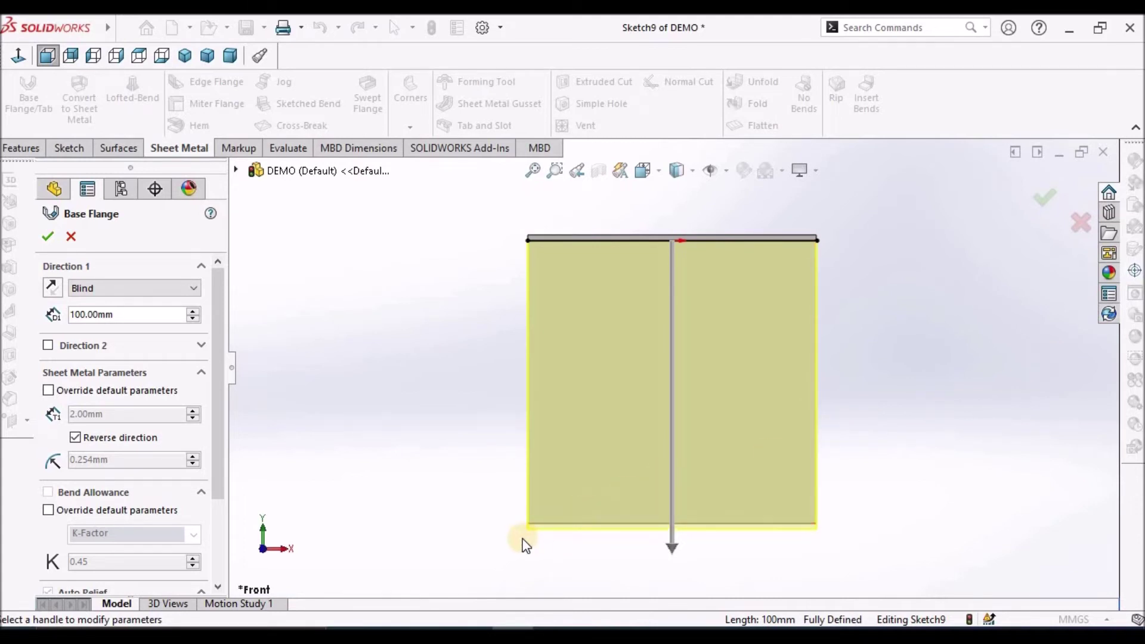
scroll(525, 546, "up", 5)
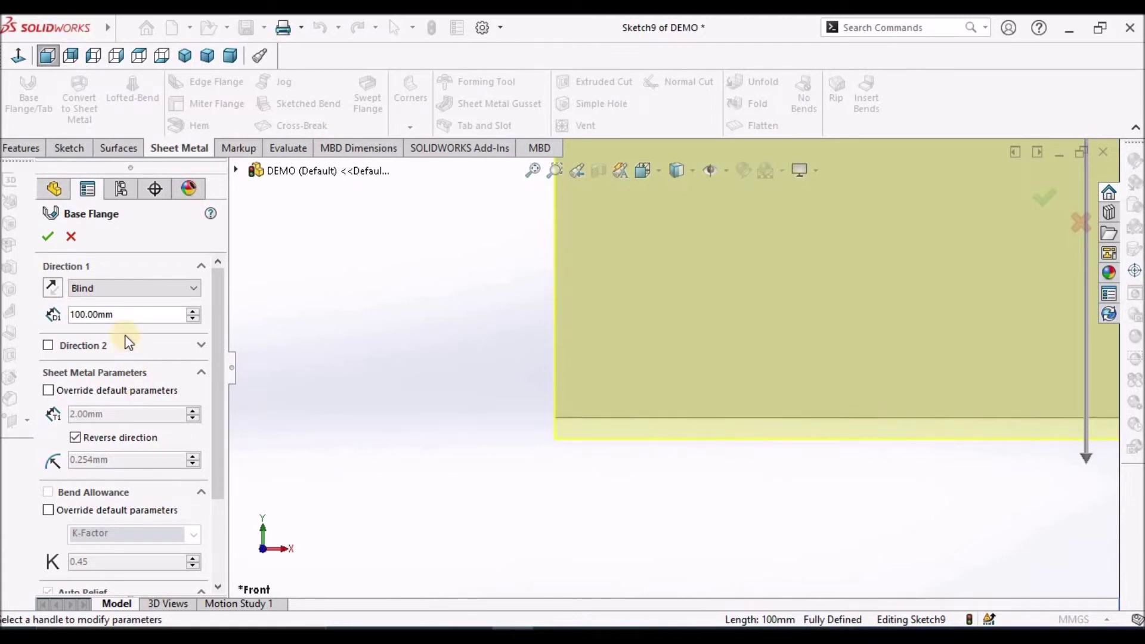
left_click(124, 317)
type("98")
key("Return")
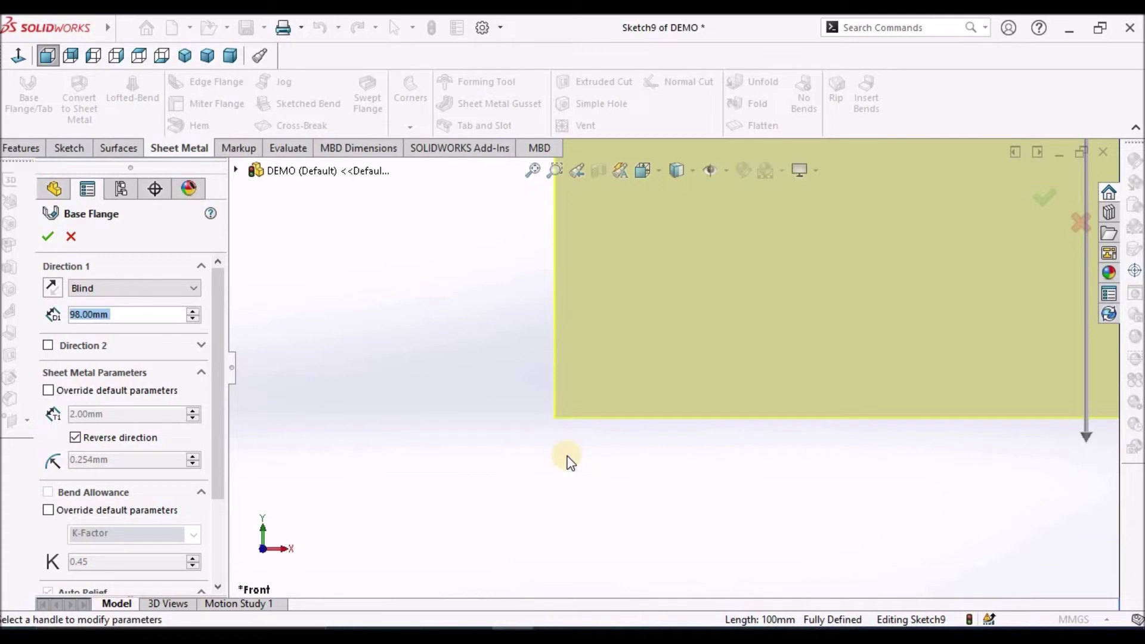
left_click(47, 238)
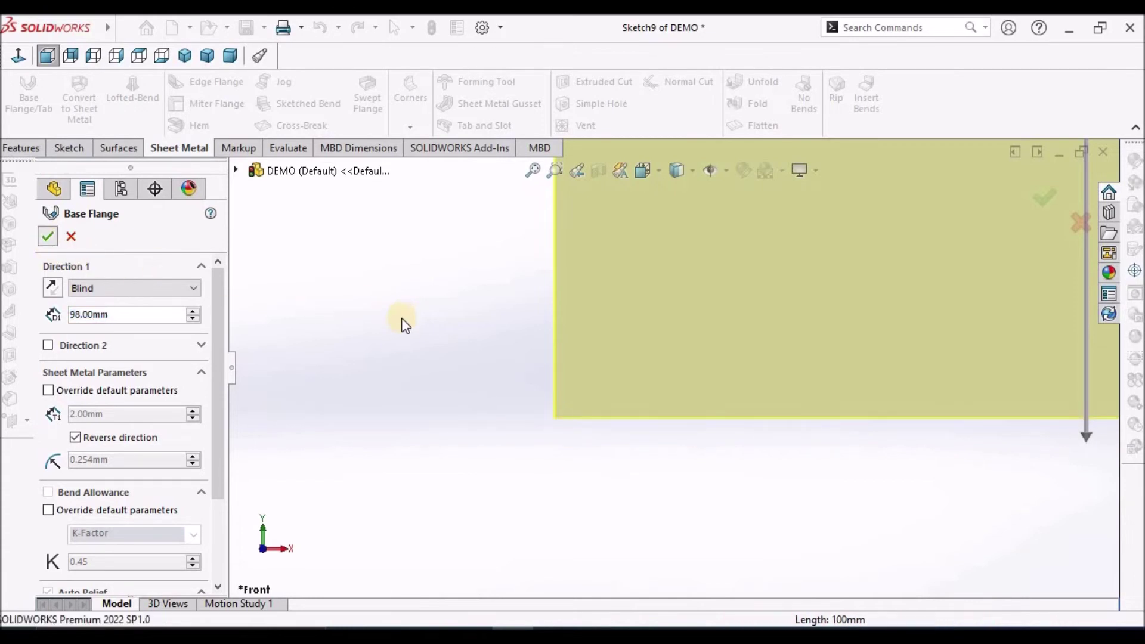
Start a Tab and Slot feature and select the front flange's upper edge for the tabs
middle_click_drag(568, 332, 716, 322)
scroll(507, 281, "up", 3)
middle_click_drag(524, 230, 686, 319)
left_click(178, 149)
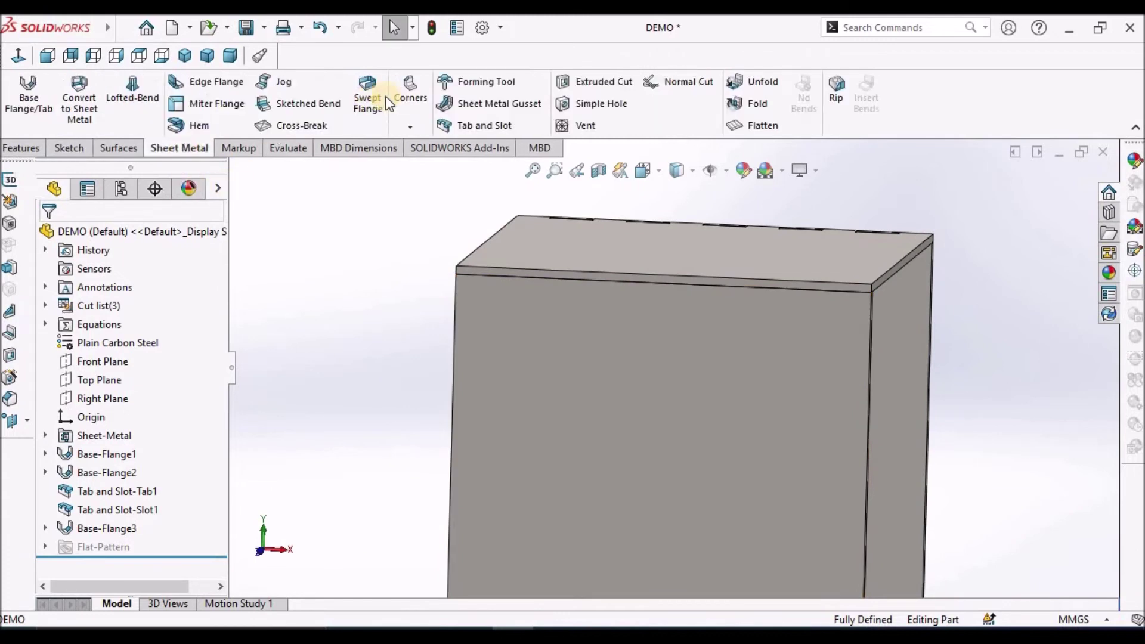
scroll(614, 257, "down", 2)
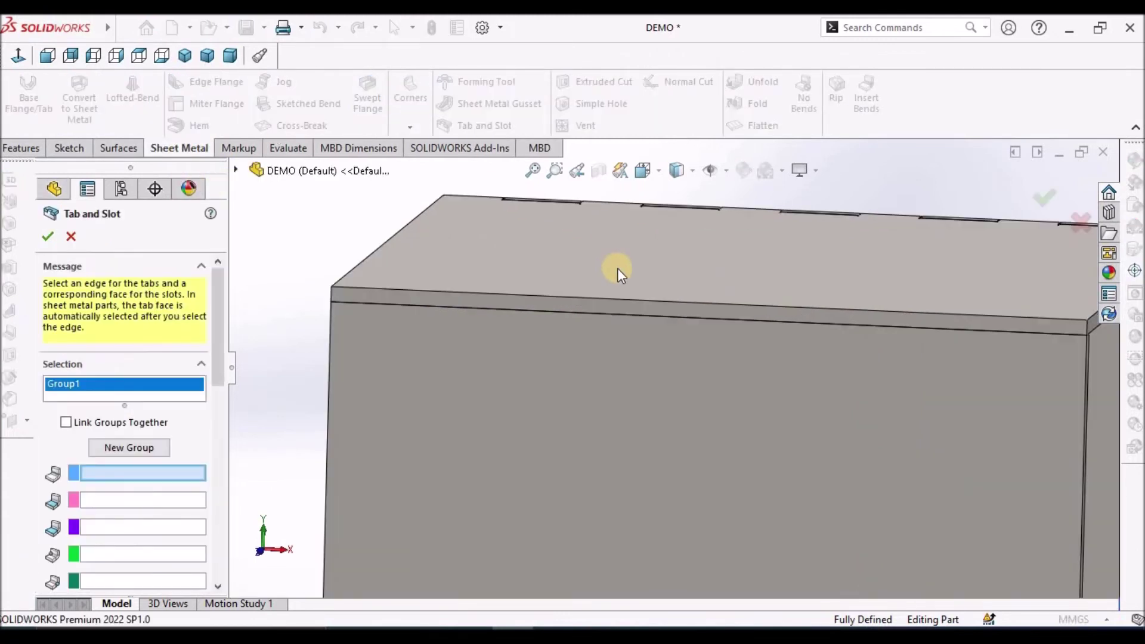
left_click(629, 317)
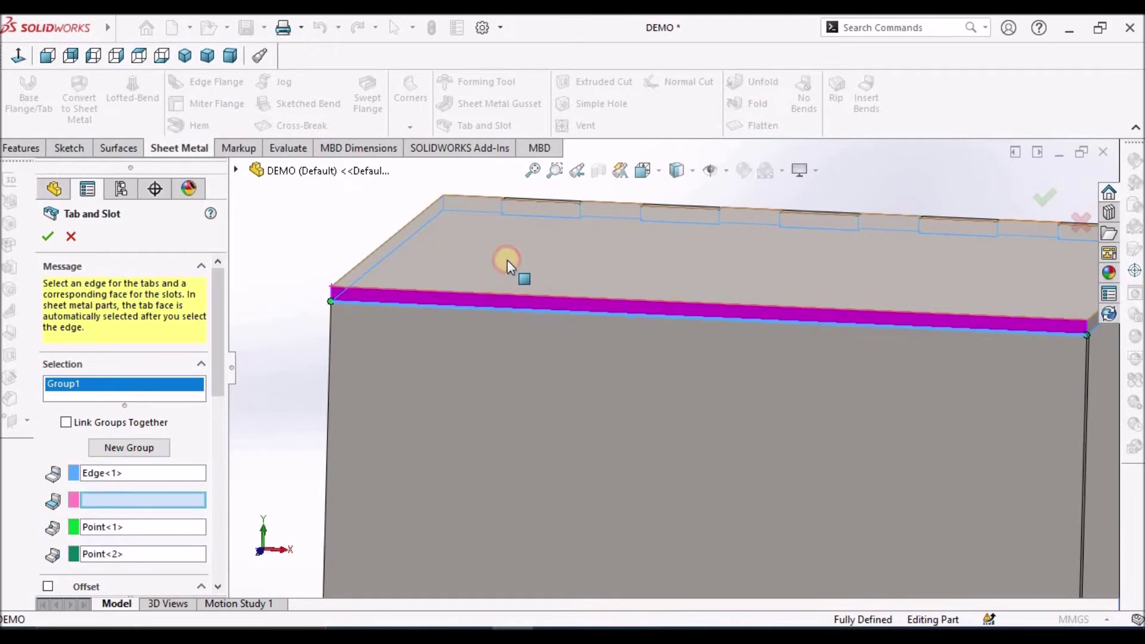
Select the horizontal top flange's outer face for the slots and create the Tab and Slot feature
middle_click_drag(507, 259, 327, 396)
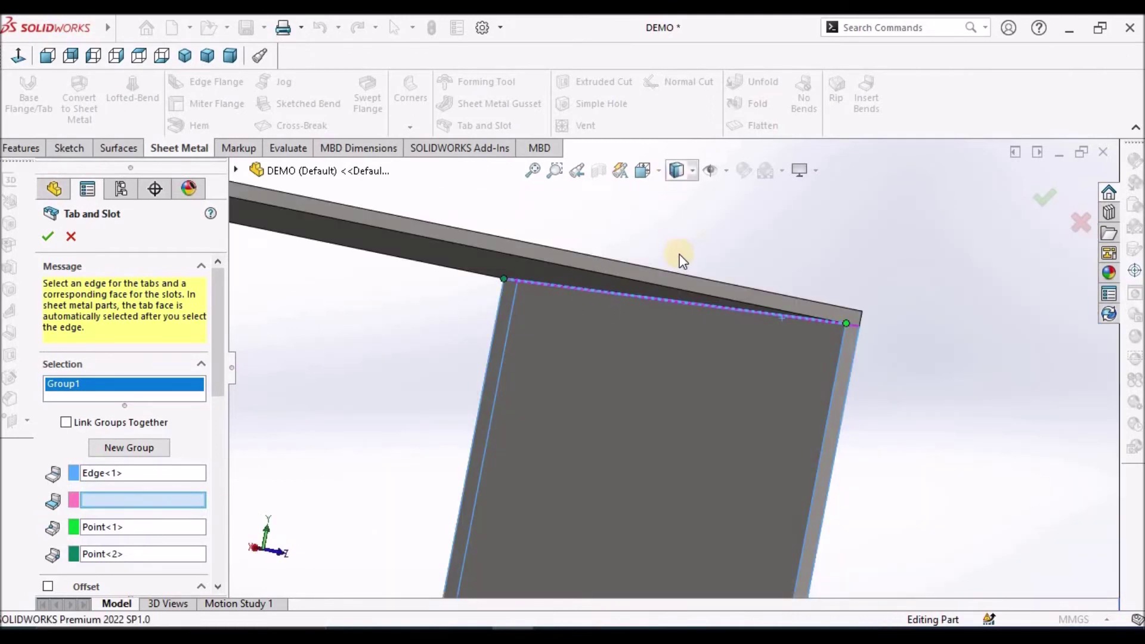
middle_click_drag(641, 306, 682, 198)
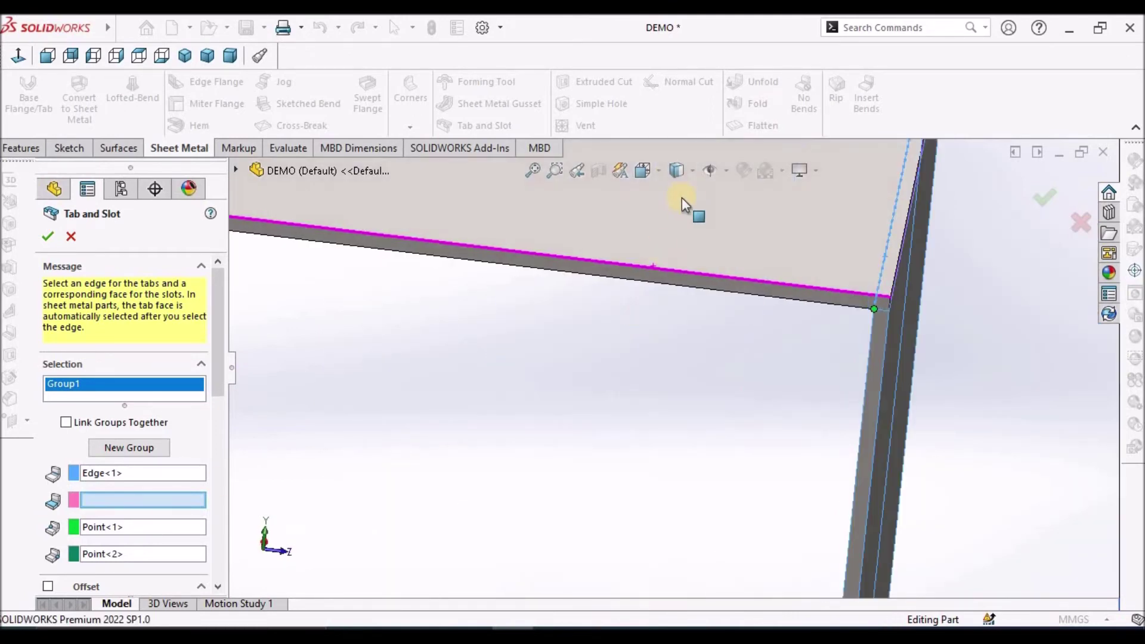
left_click(746, 359)
middle_click_drag(746, 359, 417, 389)
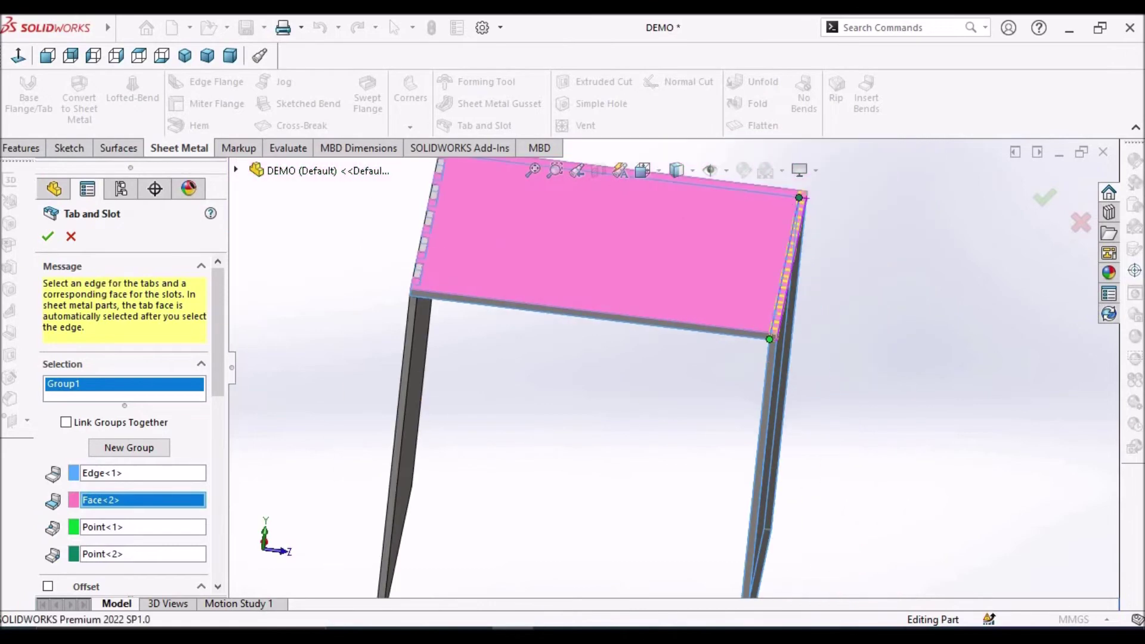
left_click(44, 236)
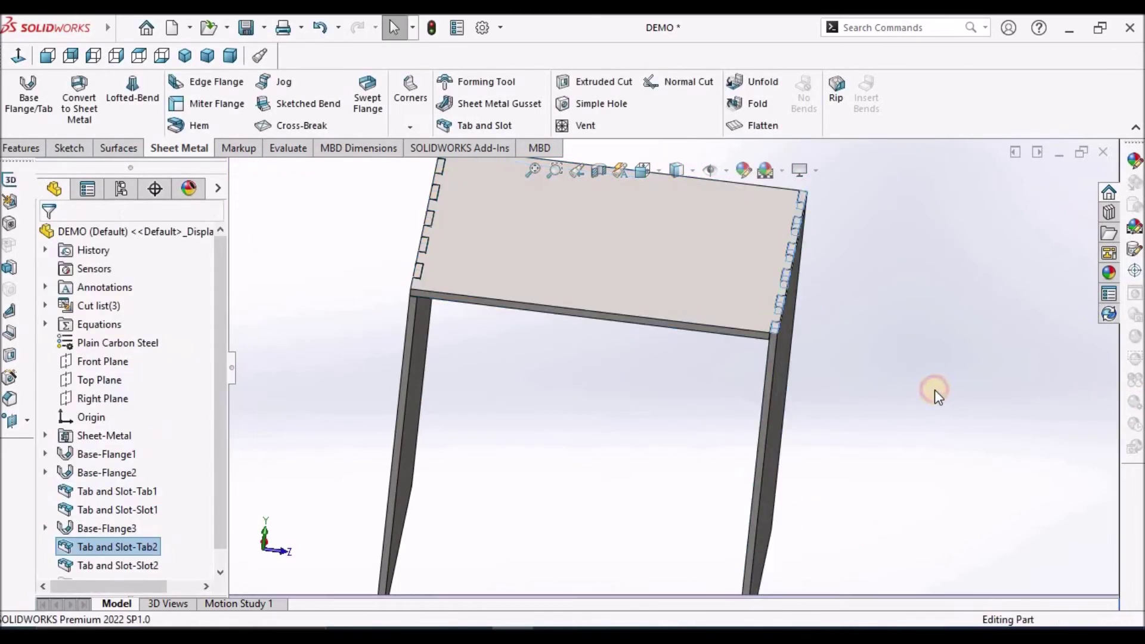
Open a sketch on the inner face of the rear vertical plate and convert its lower edge into a sketch line
middle_click_drag(737, 285, 572, 238)
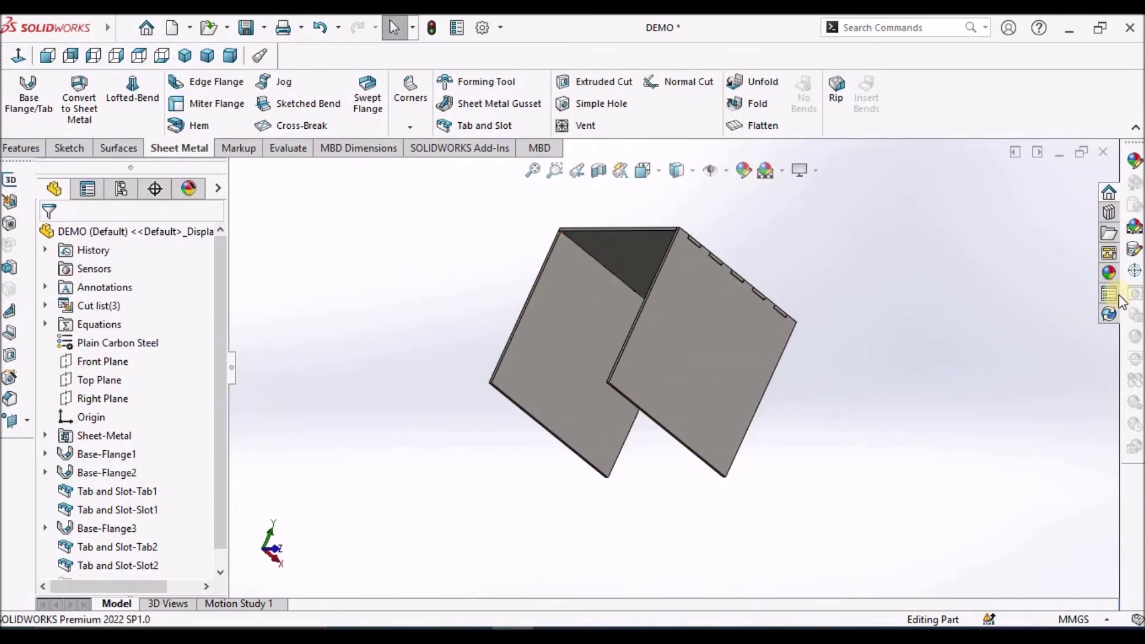
middle_click_drag(816, 295, 449, 474)
left_click(417, 484)
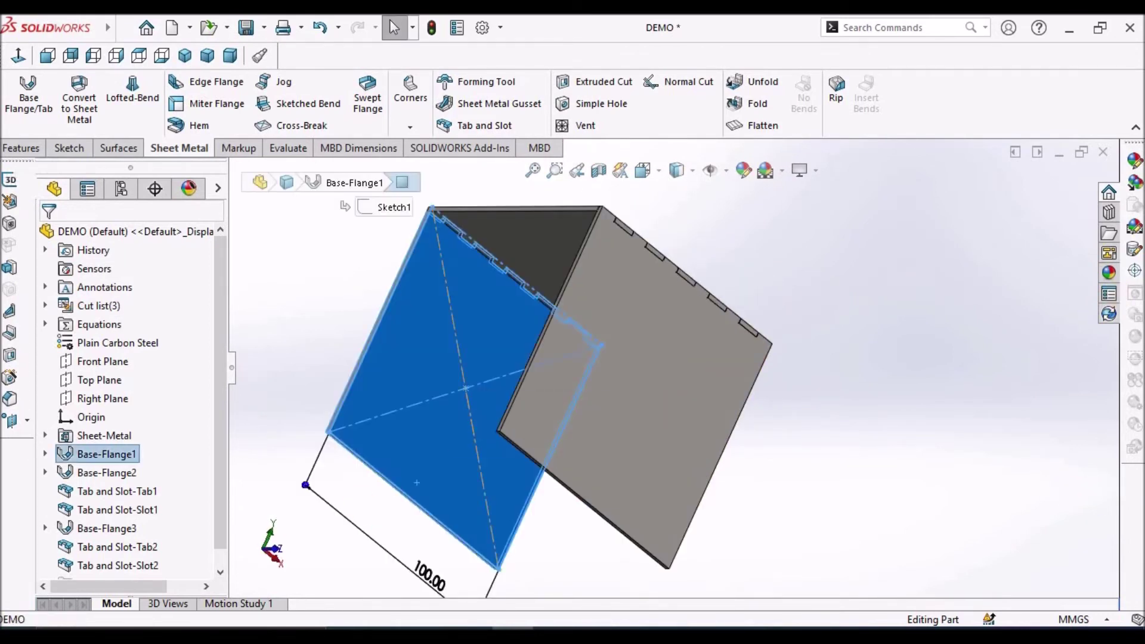
left_click(19, 102)
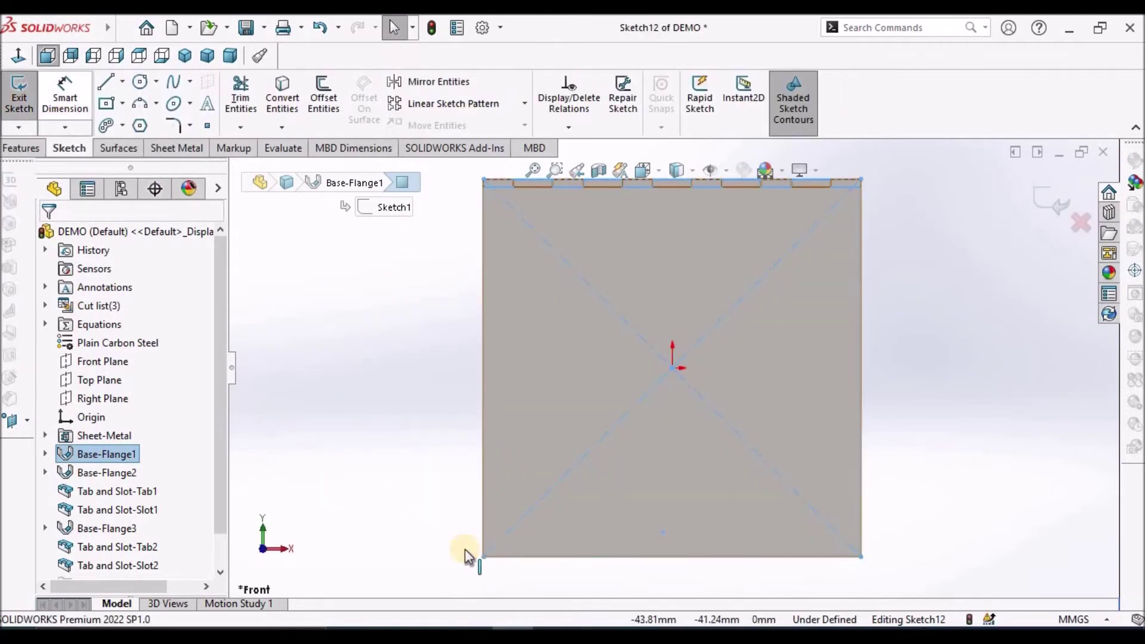
middle_click_drag(557, 442, 564, 417)
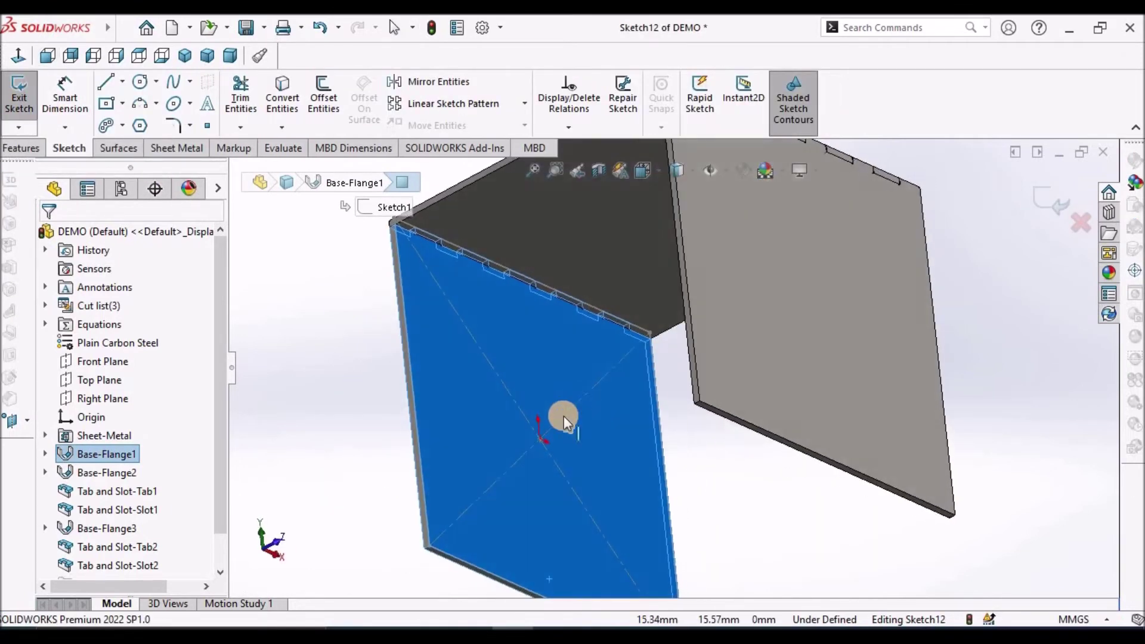
scroll(520, 576, "down", 2)
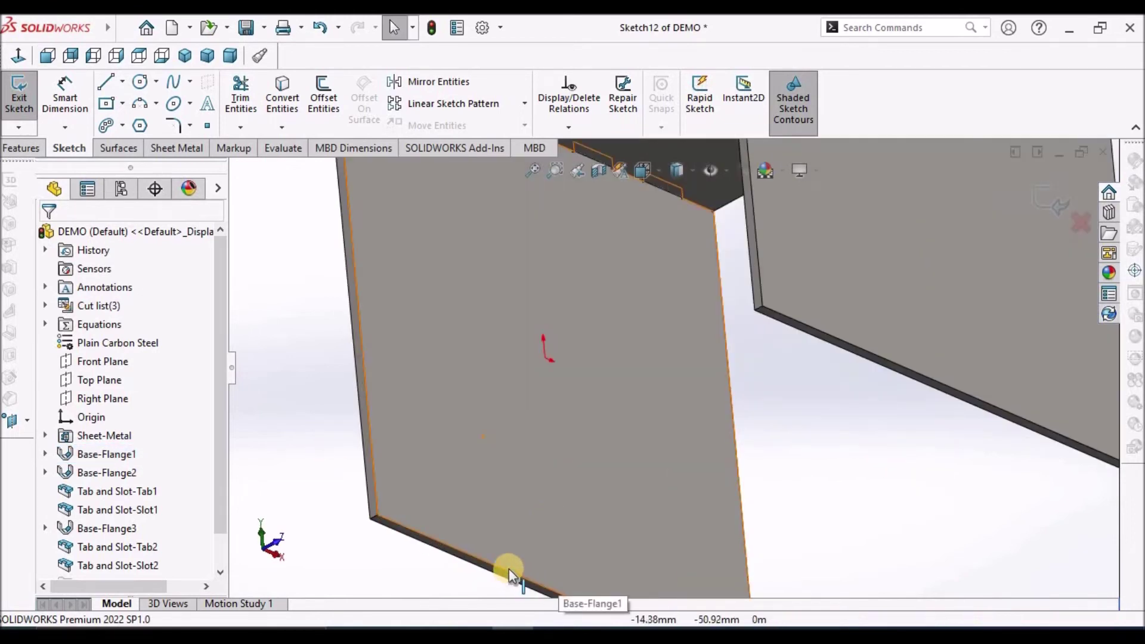
left_click(509, 567)
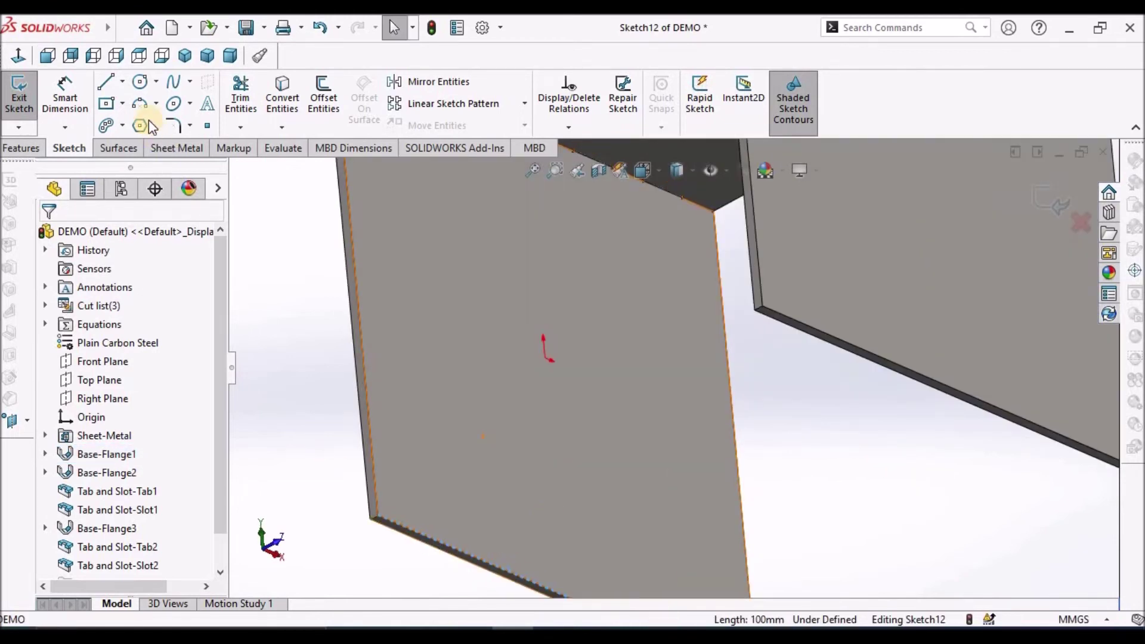
left_click(278, 96)
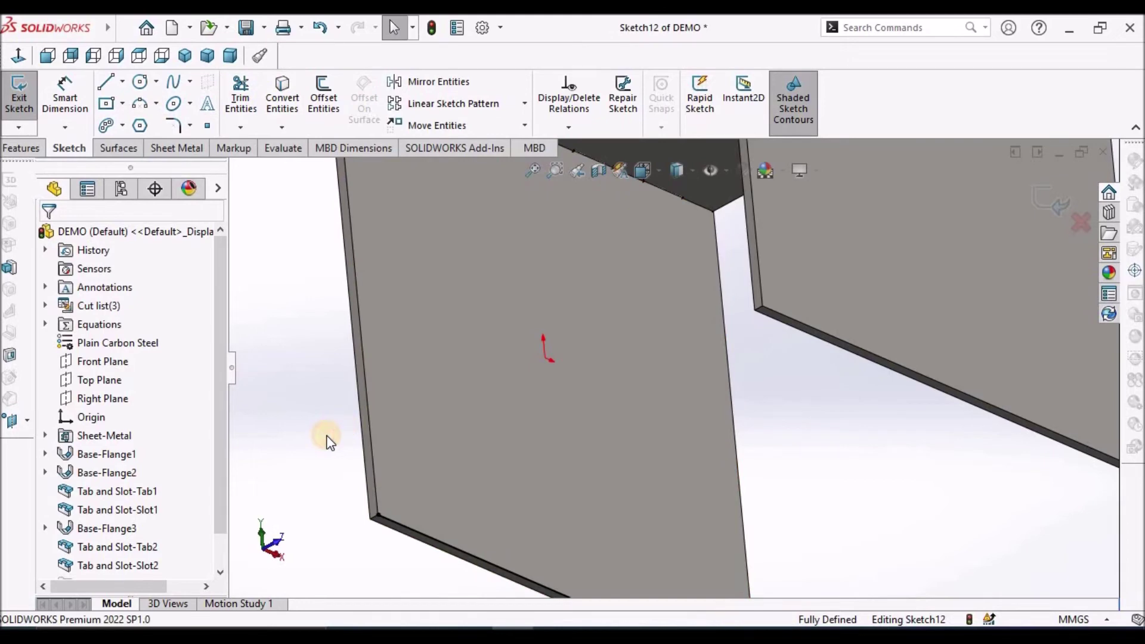
Create a base flange with a 98 mm depth from the converted lower-edge line, closing the underside of the box
scroll(665, 506, "up", 3)
middle_click_drag(664, 506, 396, 350)
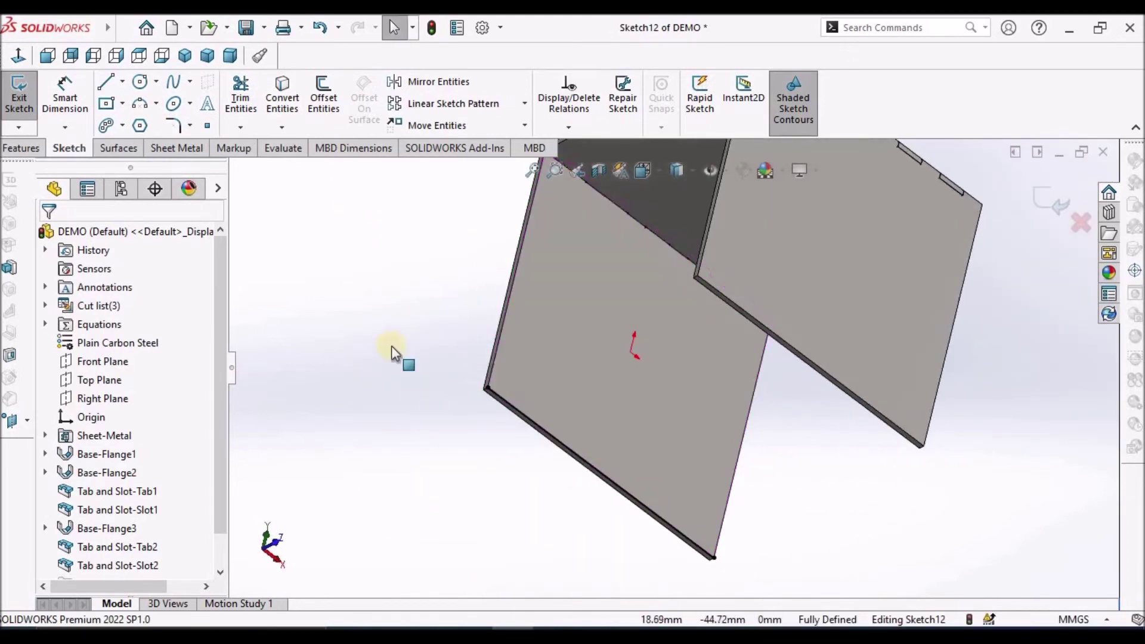
left_click(169, 148)
left_click(27, 93)
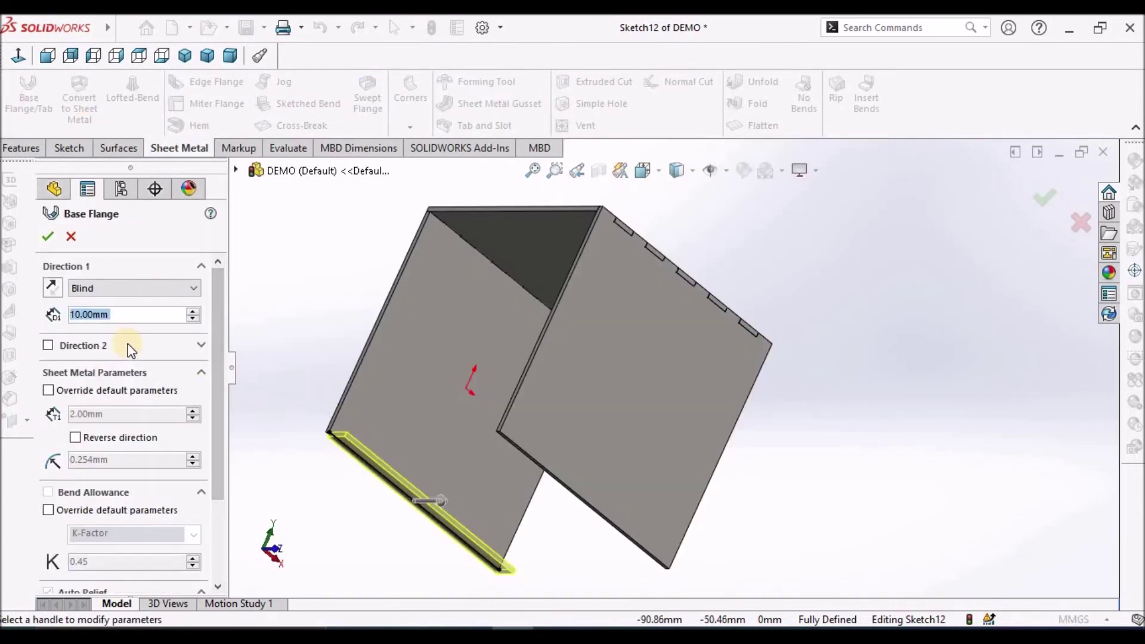
type("98")
key("Return")
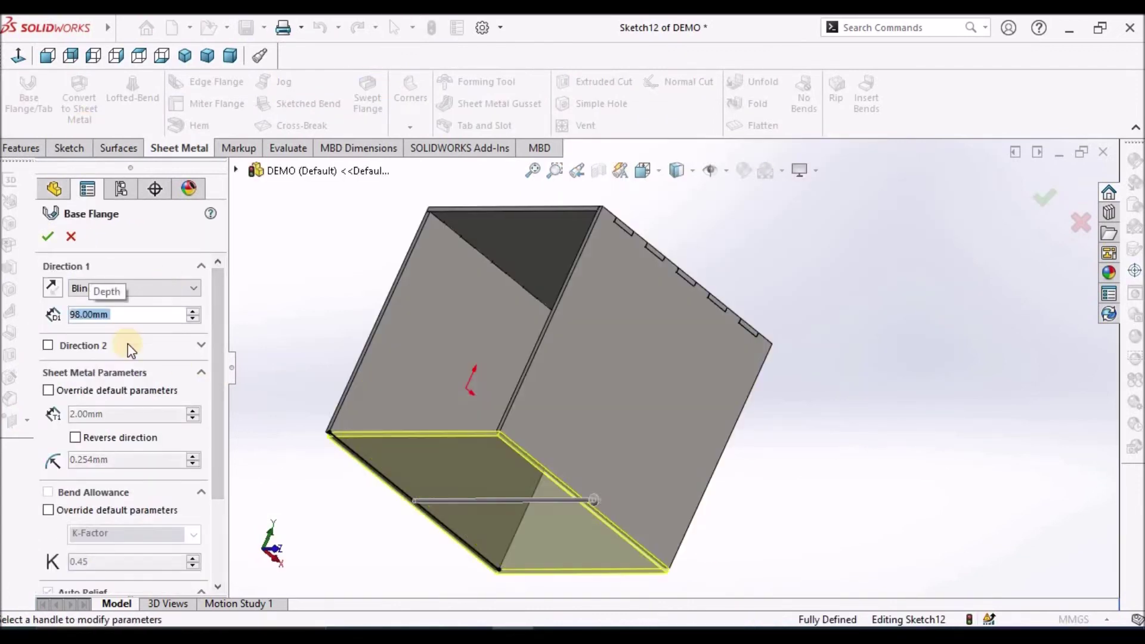
middle_click_drag(529, 417, 708, 498)
scroll(708, 498, "down", 3)
middle_click_drag(736, 455, 734, 345)
scroll(782, 424, "down", 5)
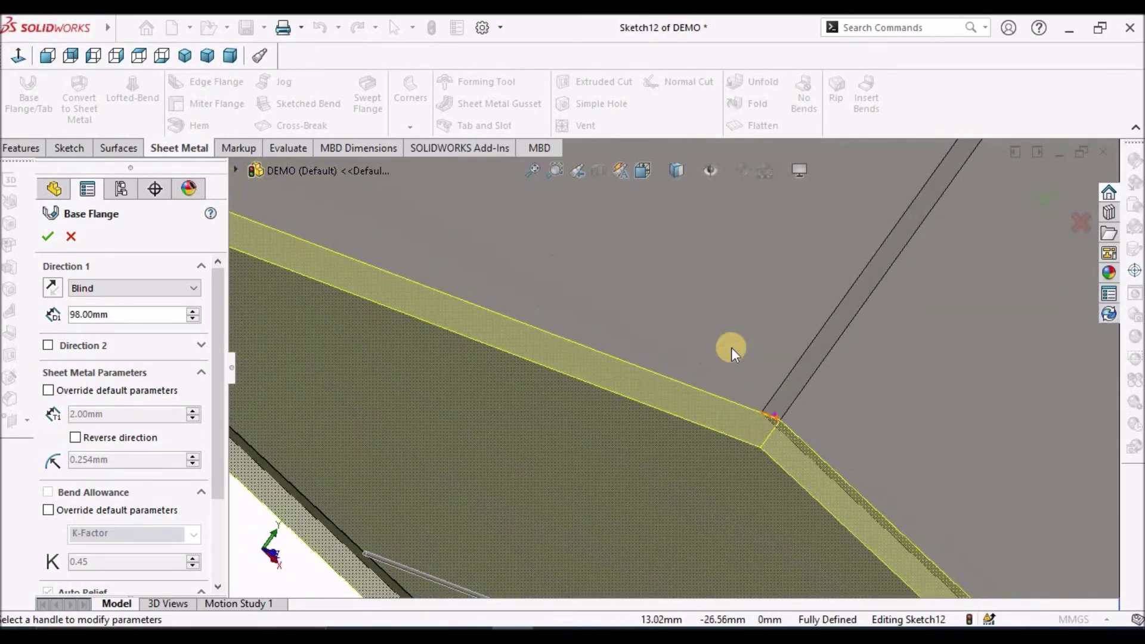
left_click(51, 236)
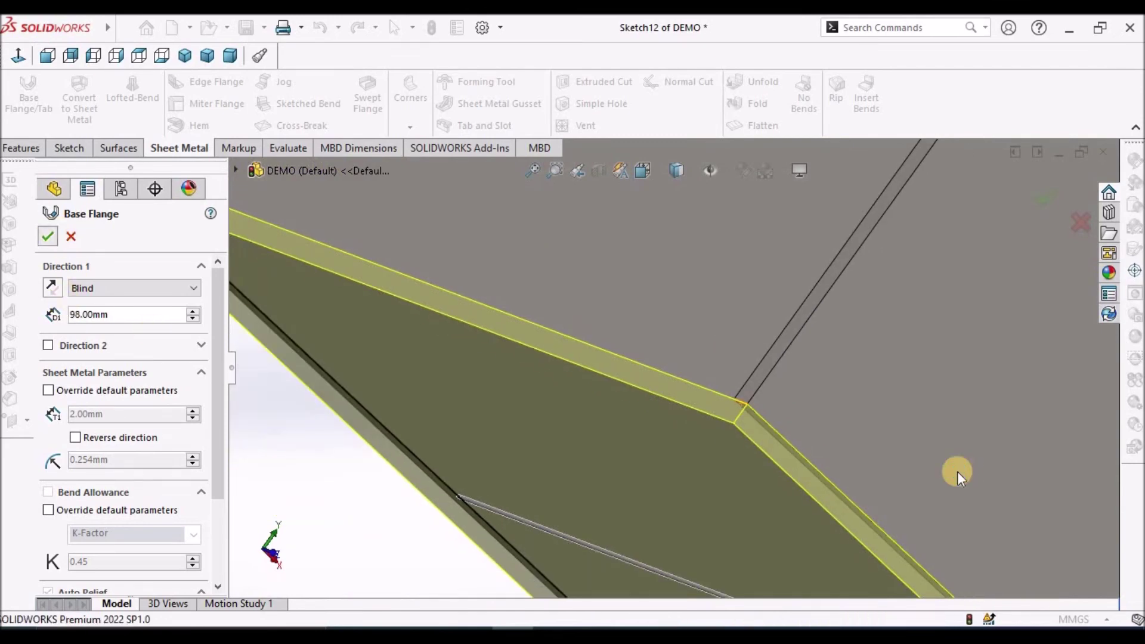
Edit the new bottom flange and reverse its thickness direction
middle_click_drag(959, 478, 683, 364)
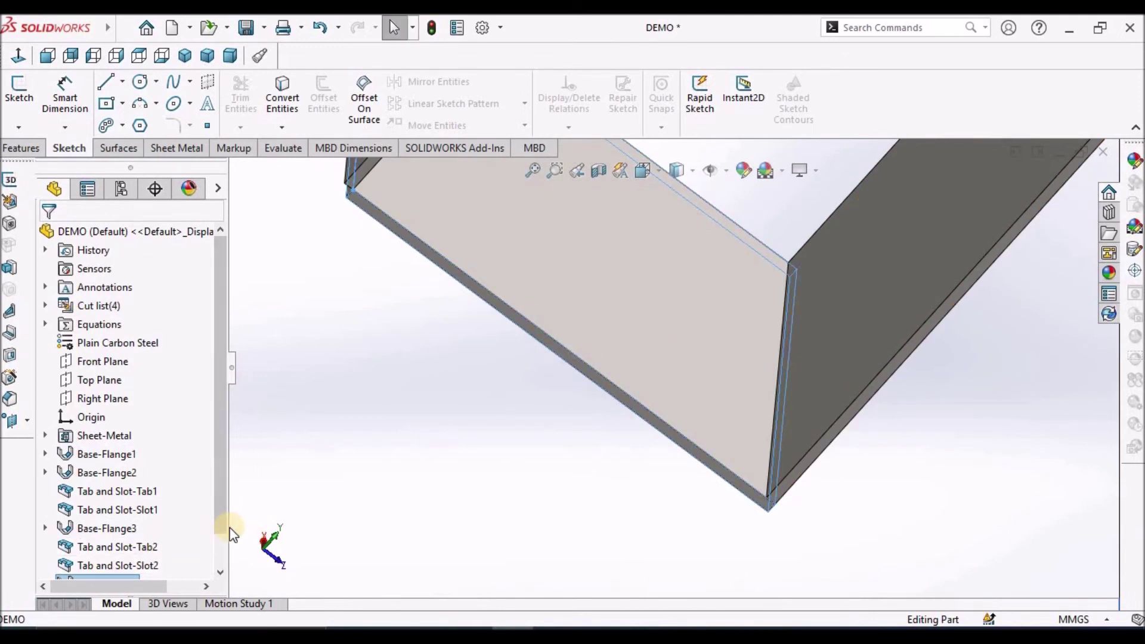
scroll(216, 525, "down", 1)
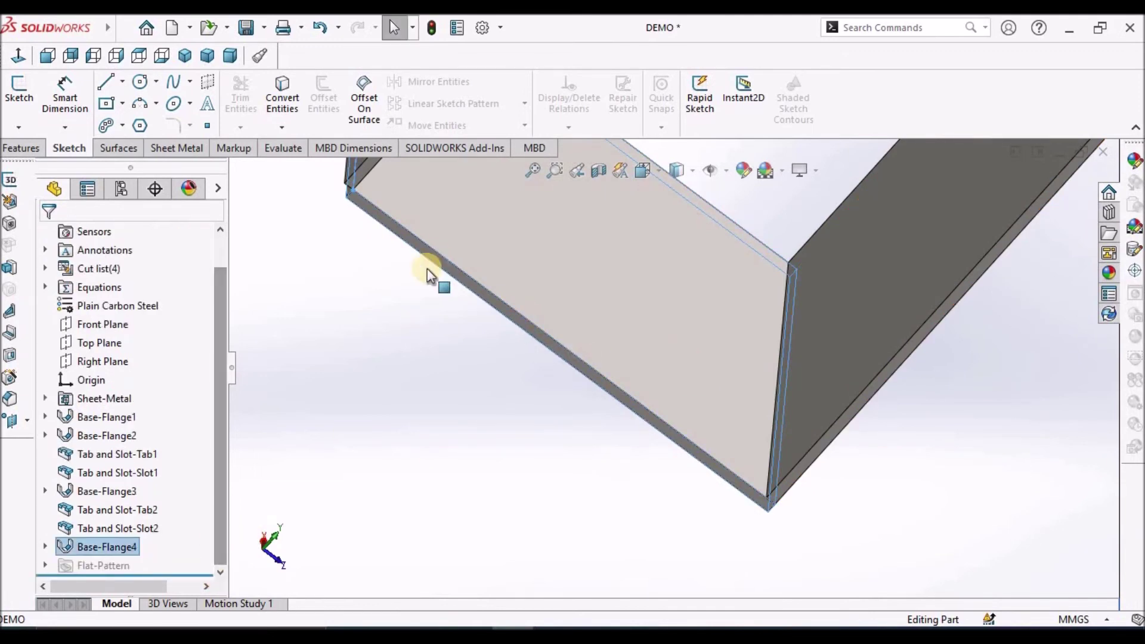
scroll(454, 226, "up", 5)
scroll(525, 267, "up", 4)
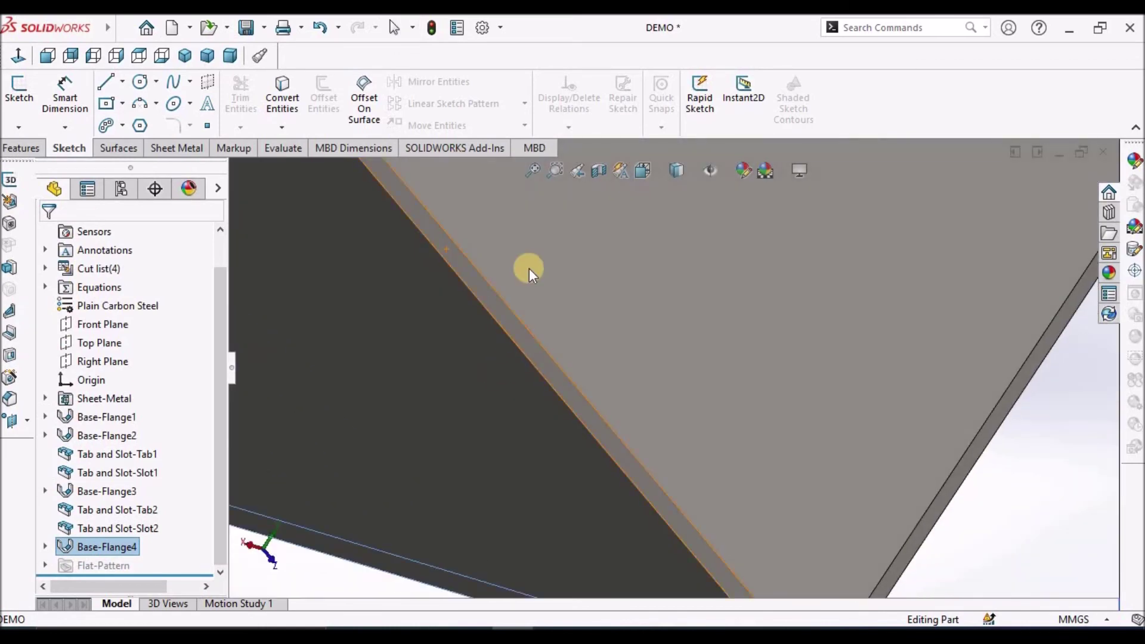
scroll(582, 274, "down", 5)
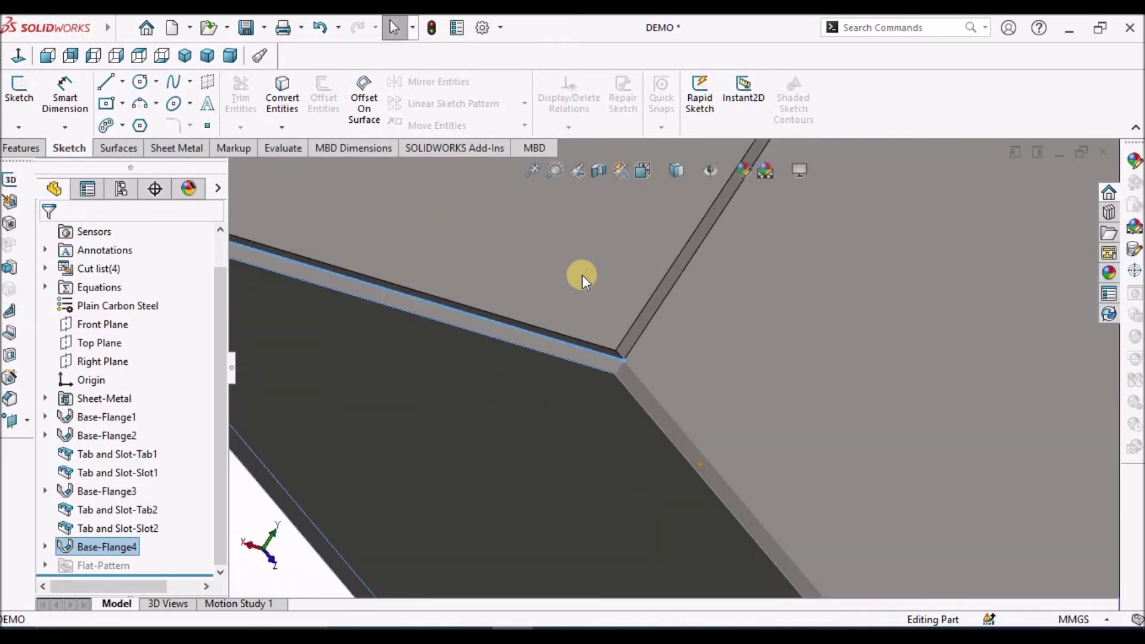
right_click(85, 550)
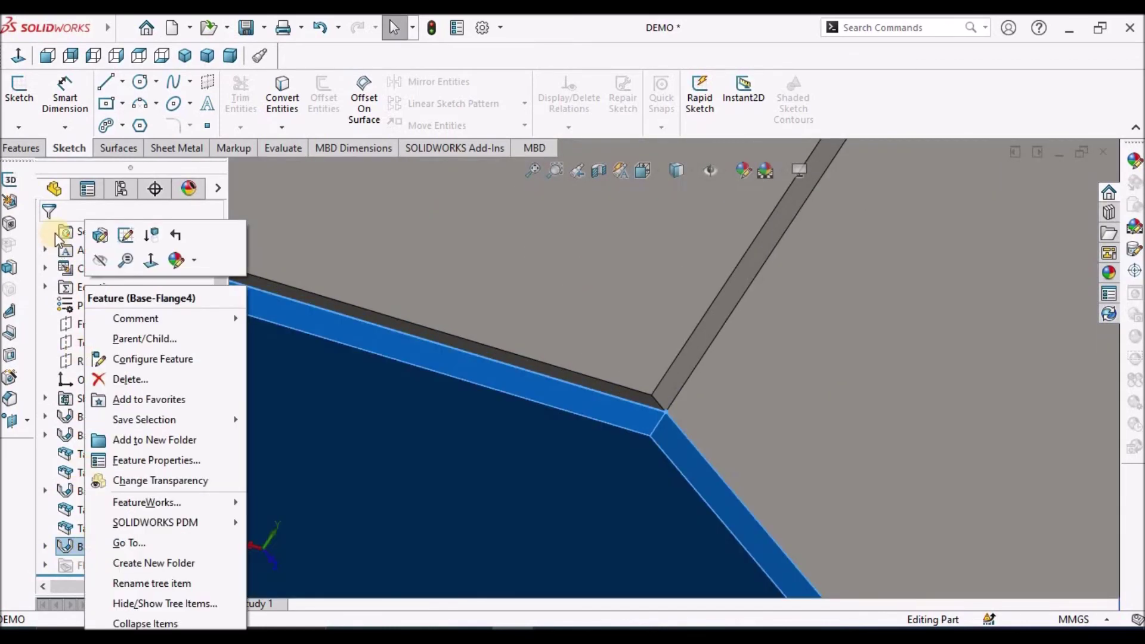
left_click(103, 232)
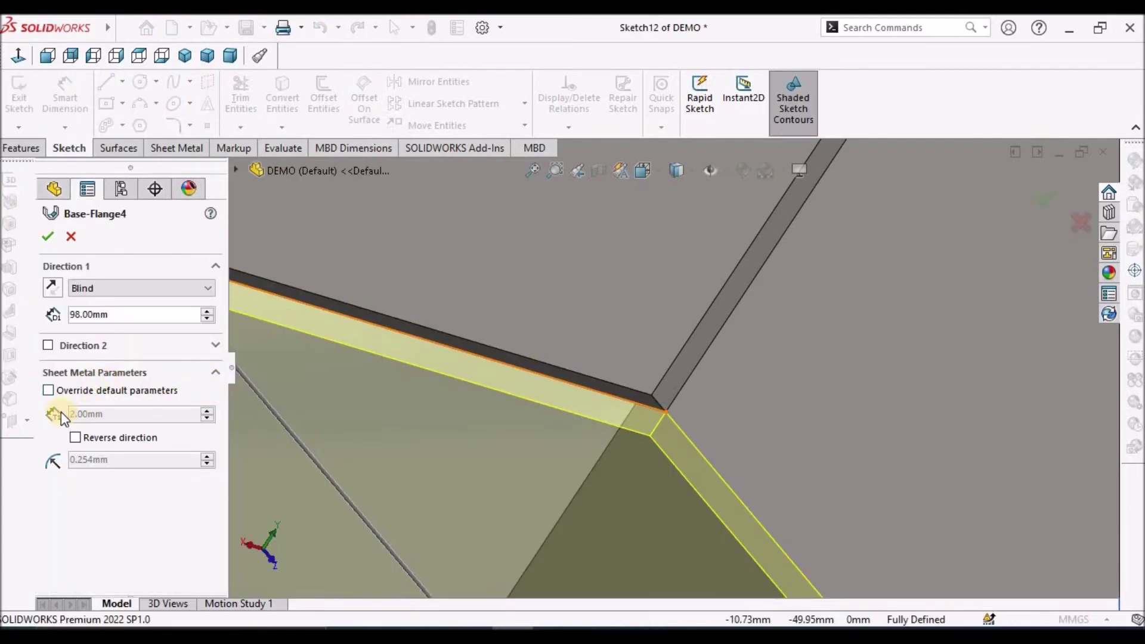
left_click(75, 438)
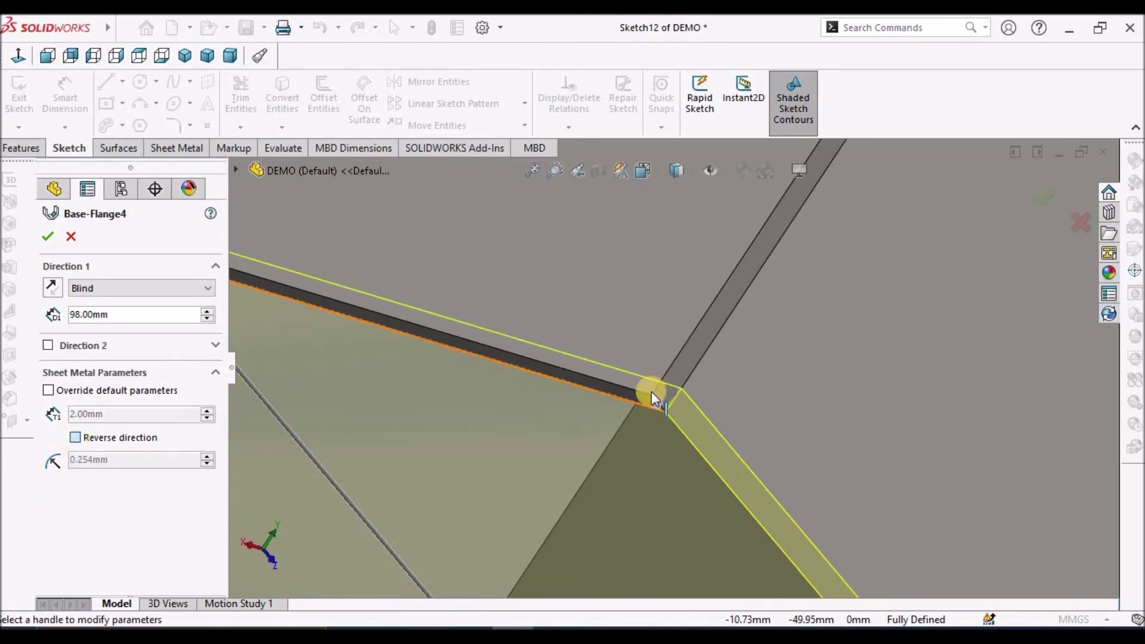
Set the bottom flange's depth to 96 mm so it ends at the front plate's inner face, and apply the edit
scroll(656, 387, "up", 5)
middle_click_drag(798, 460, 742, 519)
scroll(775, 388, "down", 5)
scroll(779, 334, "up", 2)
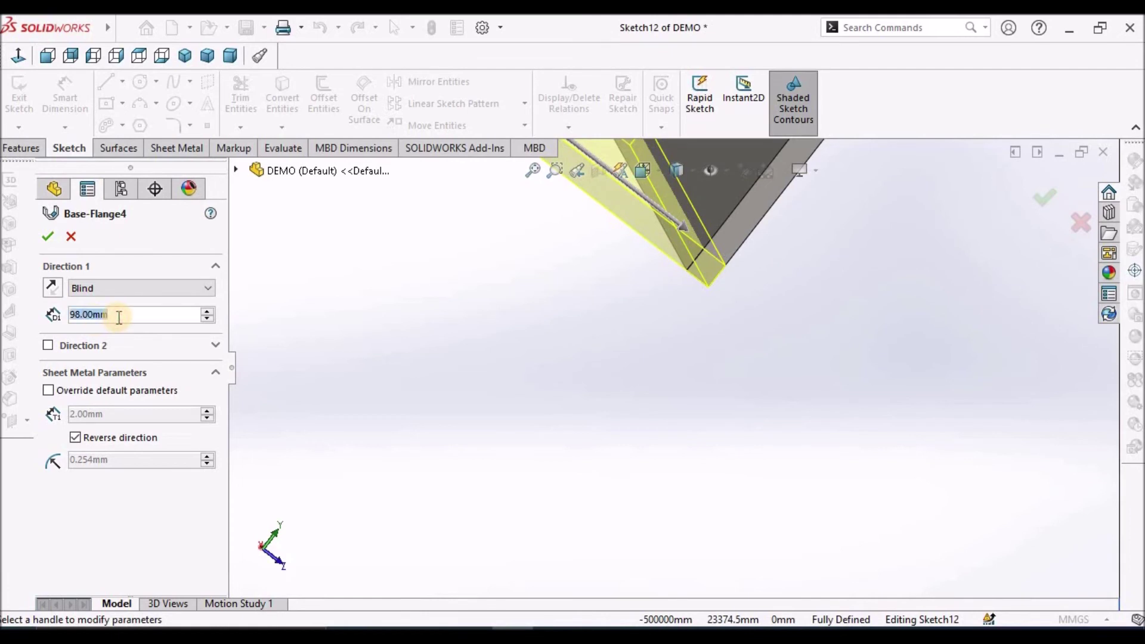
type("96")
key("Return")
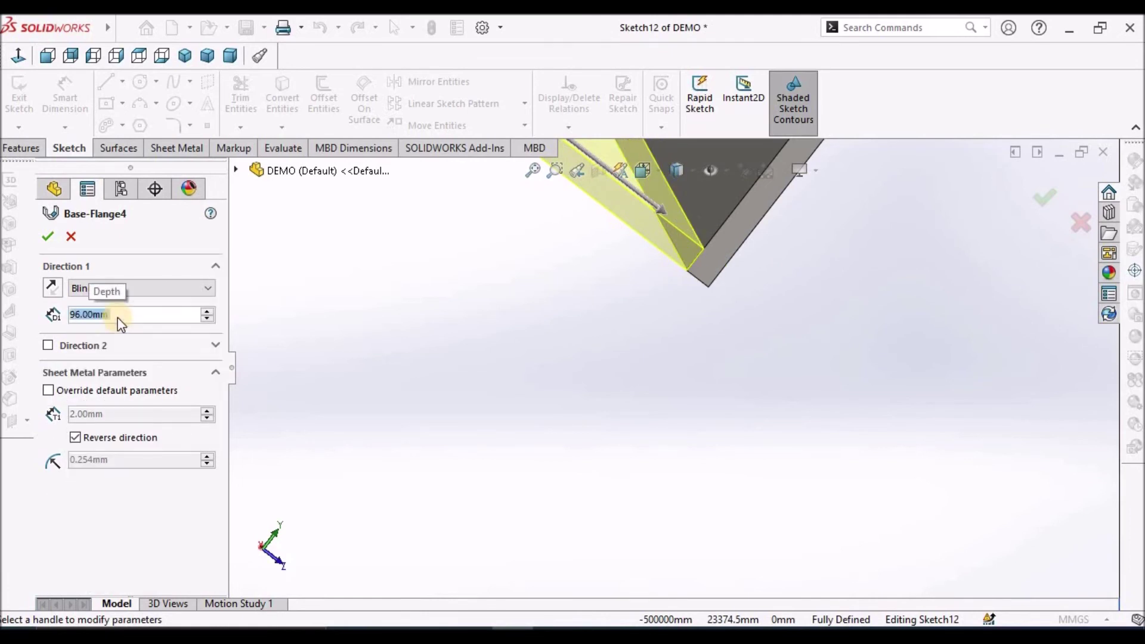
left_click(49, 237)
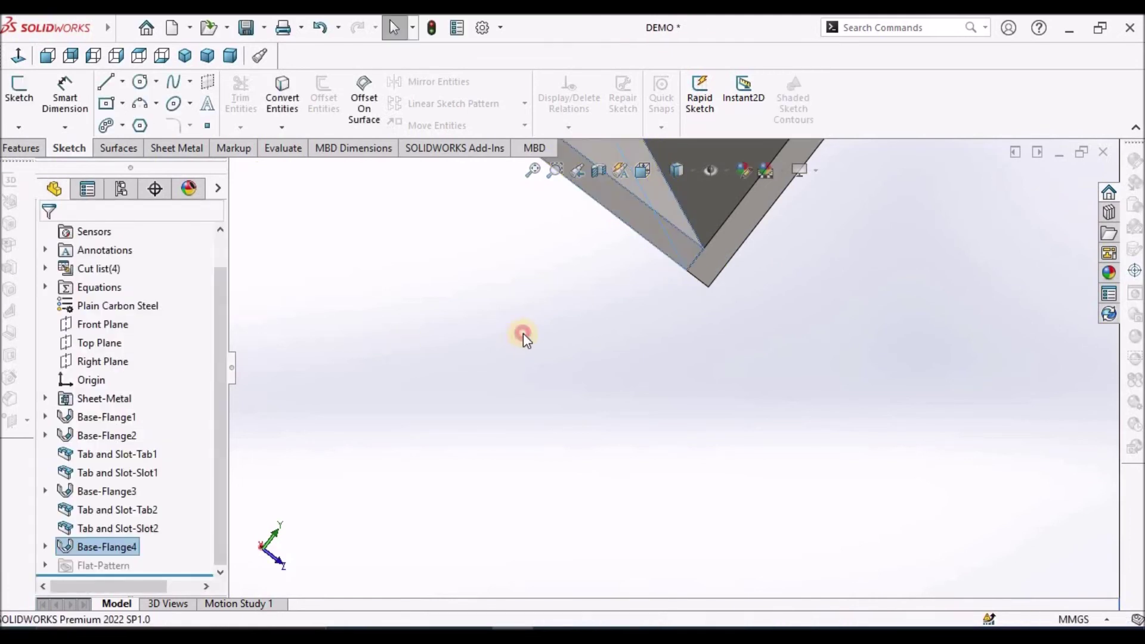
Start a Tab and Slot feature and select the bottom flange's edge along the front plate for the tabs
scroll(625, 230, "down", 5)
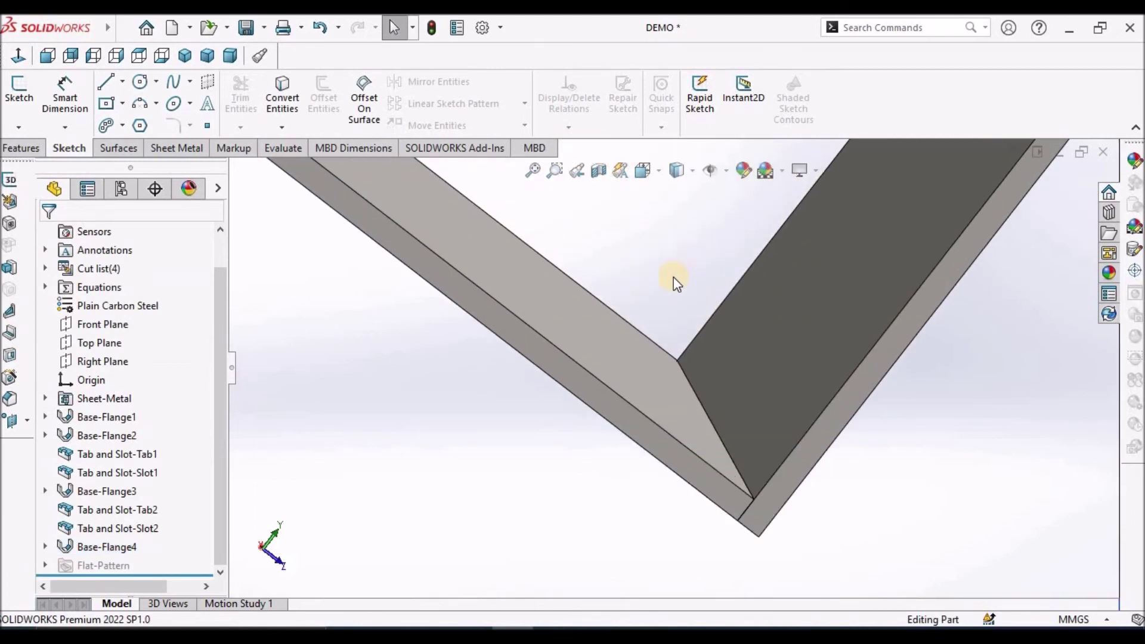
left_click(670, 325)
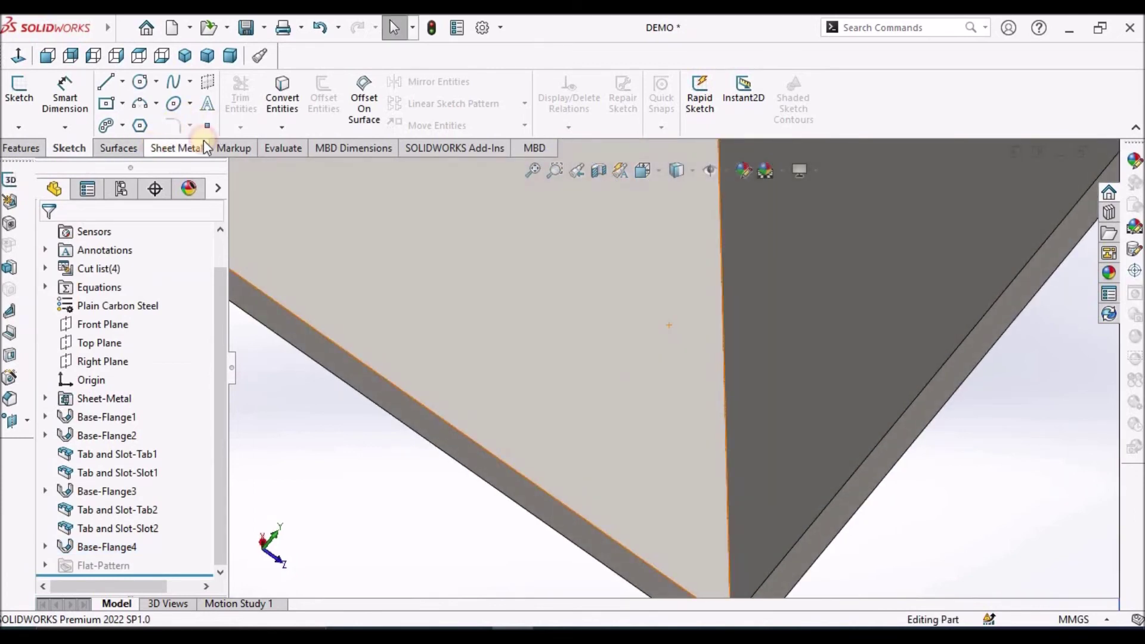
left_click(197, 148)
left_click(485, 127)
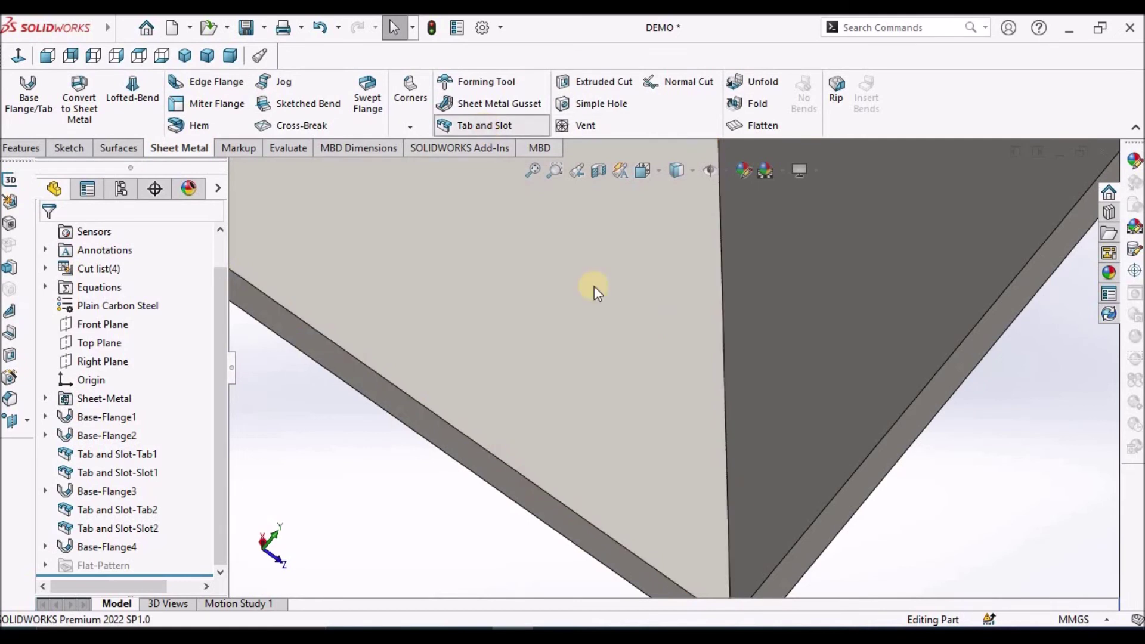
left_click(727, 453)
Select the front plate's outer face for the slots and create the Tab and Slot feature
middle_click_drag(727, 453, 570, 409)
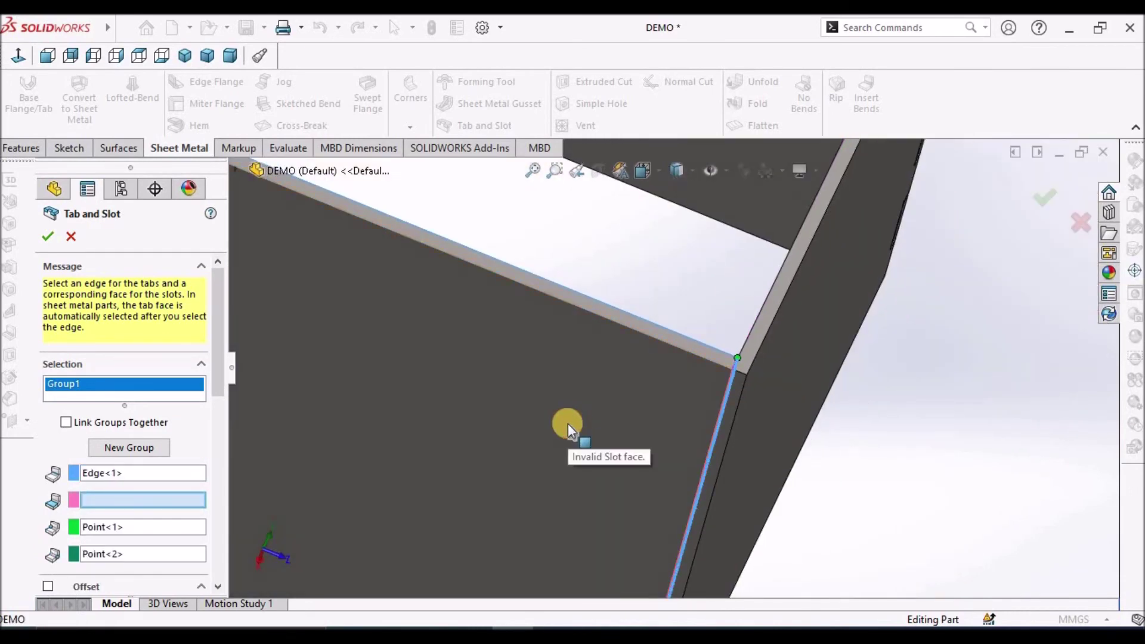
left_click(787, 381)
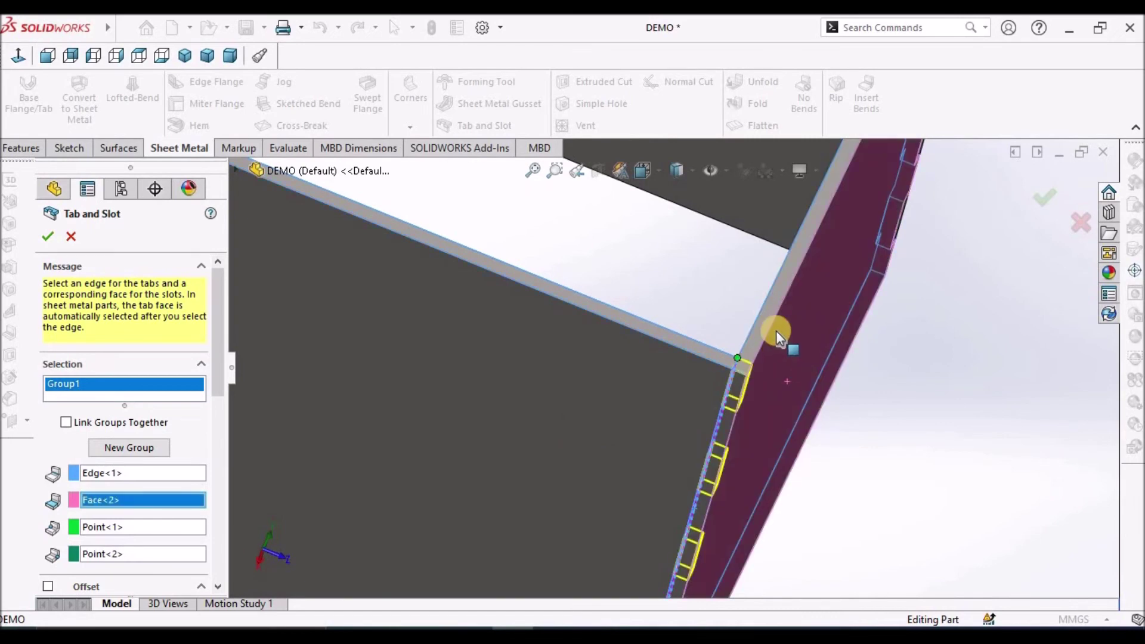
scroll(775, 332, "up", 5)
middle_click_drag(775, 332, 593, 493)
left_click(793, 503)
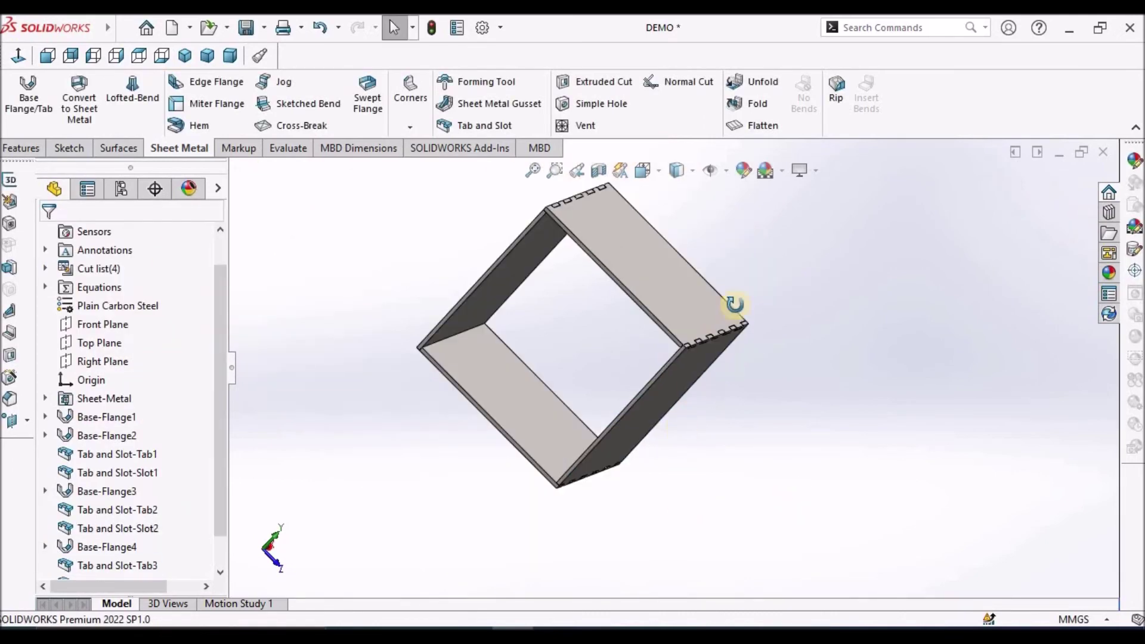
Start a Tab and Slot feature and select the bottom flange's edge along the back plate for the tabs
middle_click_drag(734, 305, 660, 503)
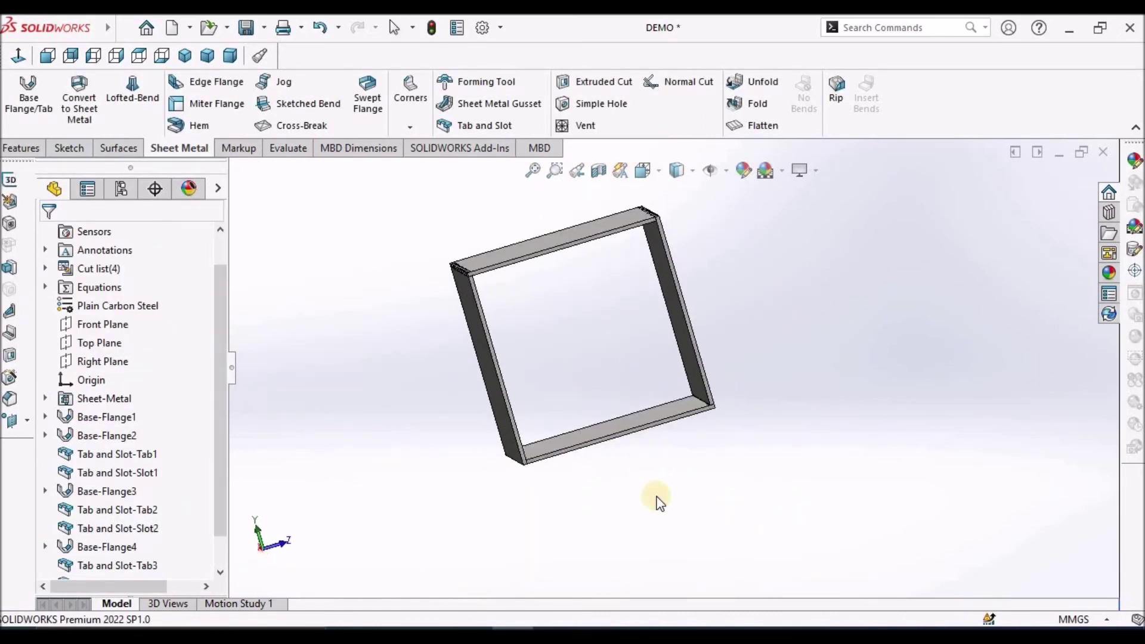
middle_click_drag(711, 302, 564, 264)
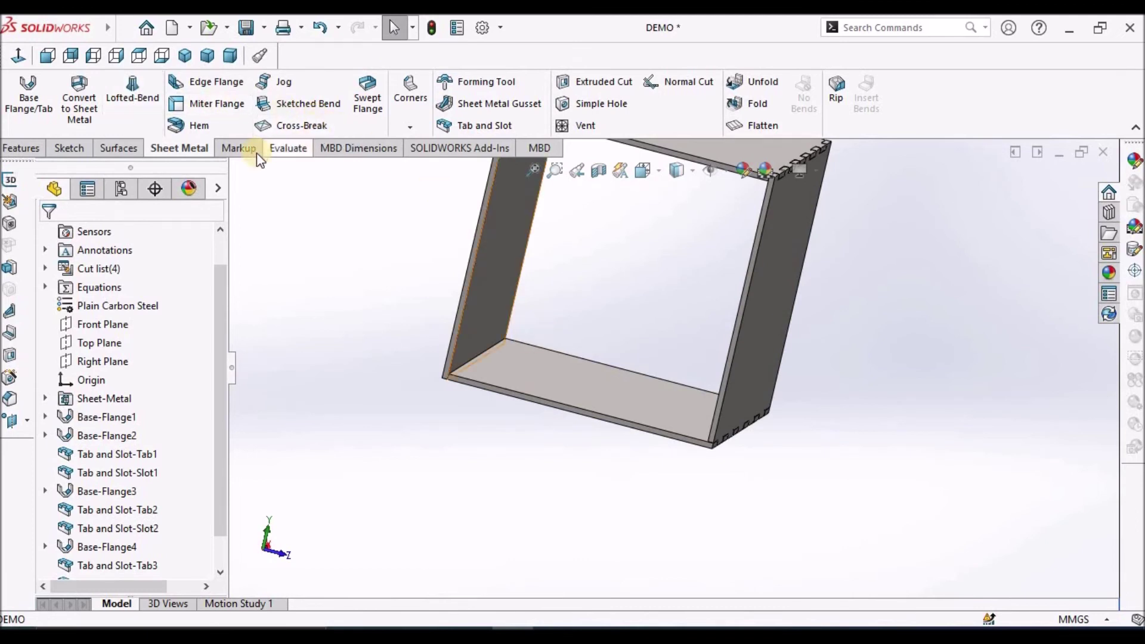
left_click(487, 128)
scroll(486, 339, "down", 3)
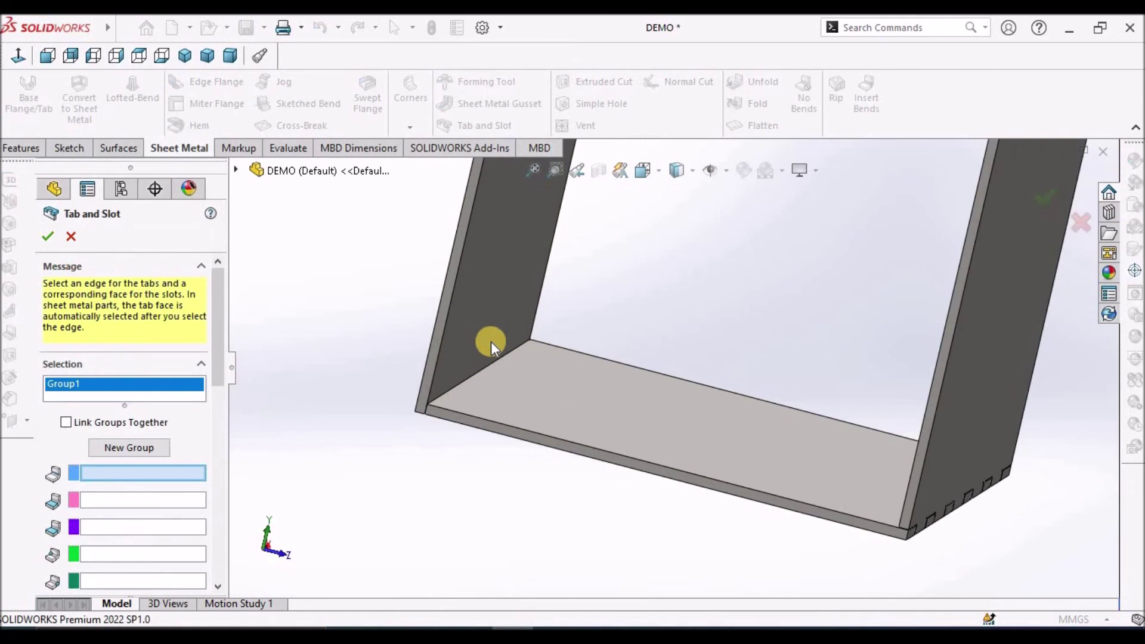
left_click(479, 373)
middle_click_drag(500, 385, 499, 395)
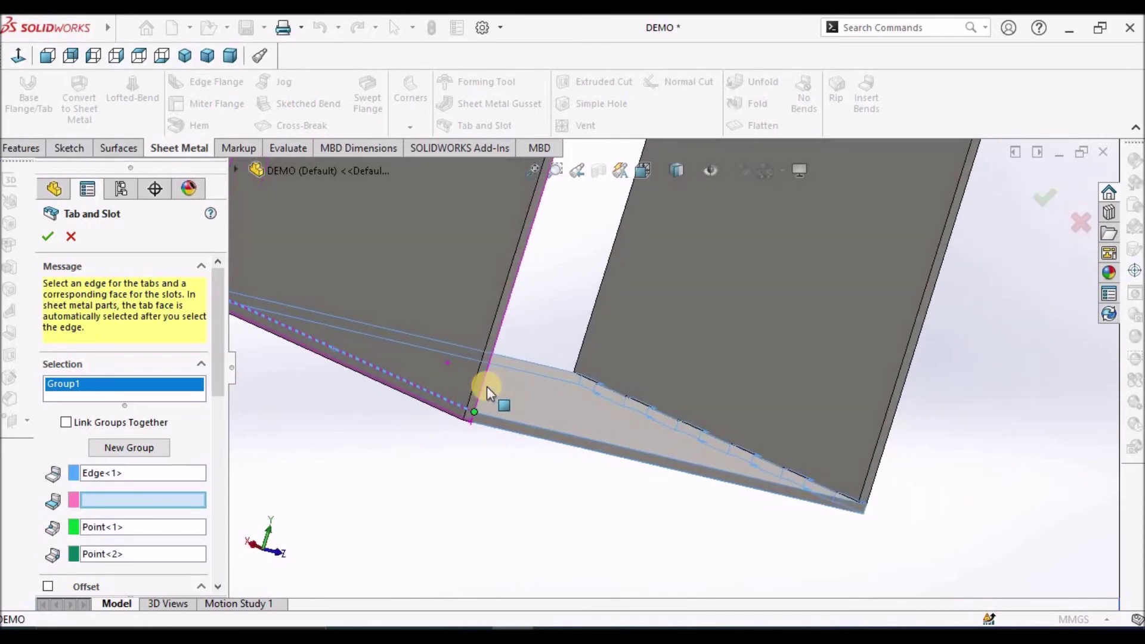
Select the back plate's outer face for the slots and create the Tab and Slot feature
left_click(476, 285)
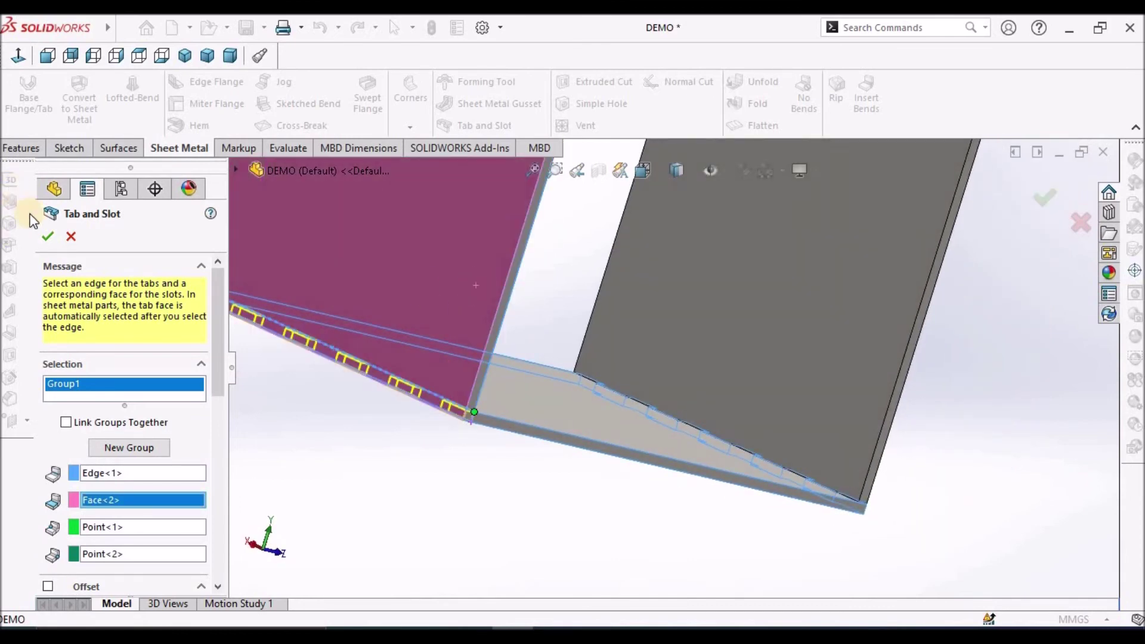
middle_click_drag(636, 359, 585, 330)
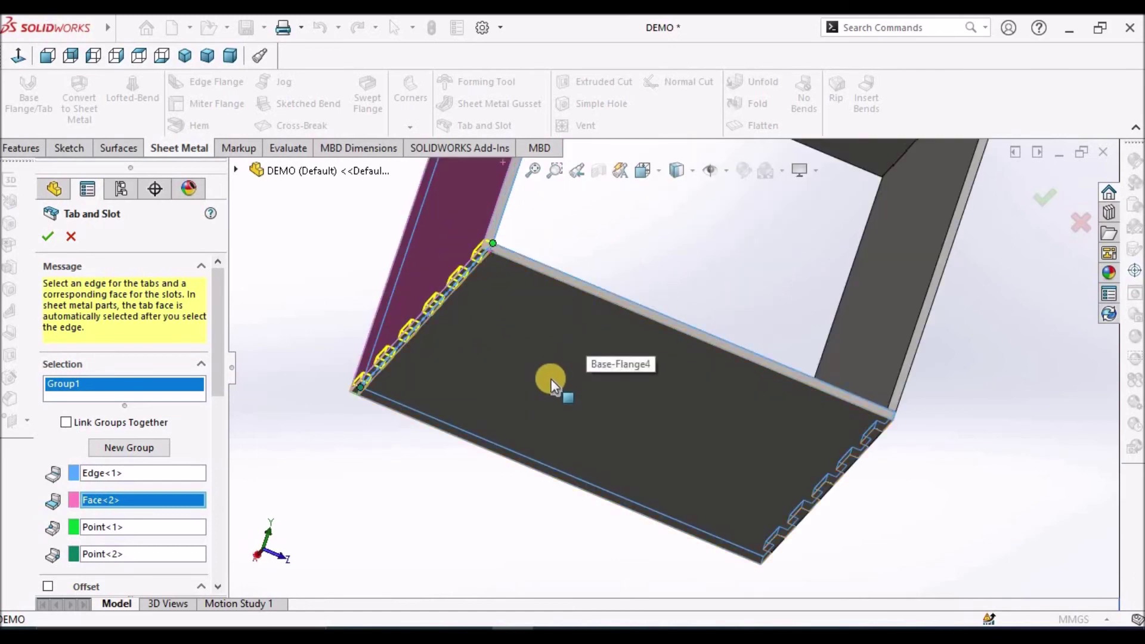
middle_click_drag(657, 224, 511, 422)
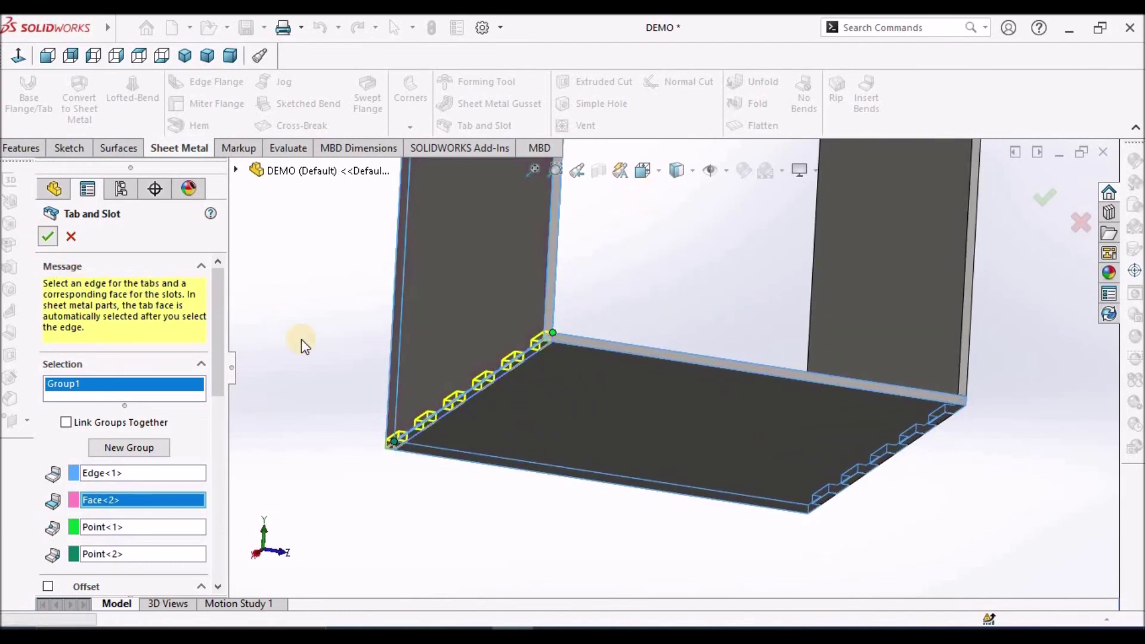
Examine the tab and slot joints along the bottom and top edges of the box from several sides
scroll(672, 342, "up", 3)
scroll(686, 298, "down", 4)
middle_click_drag(690, 286, 739, 300)
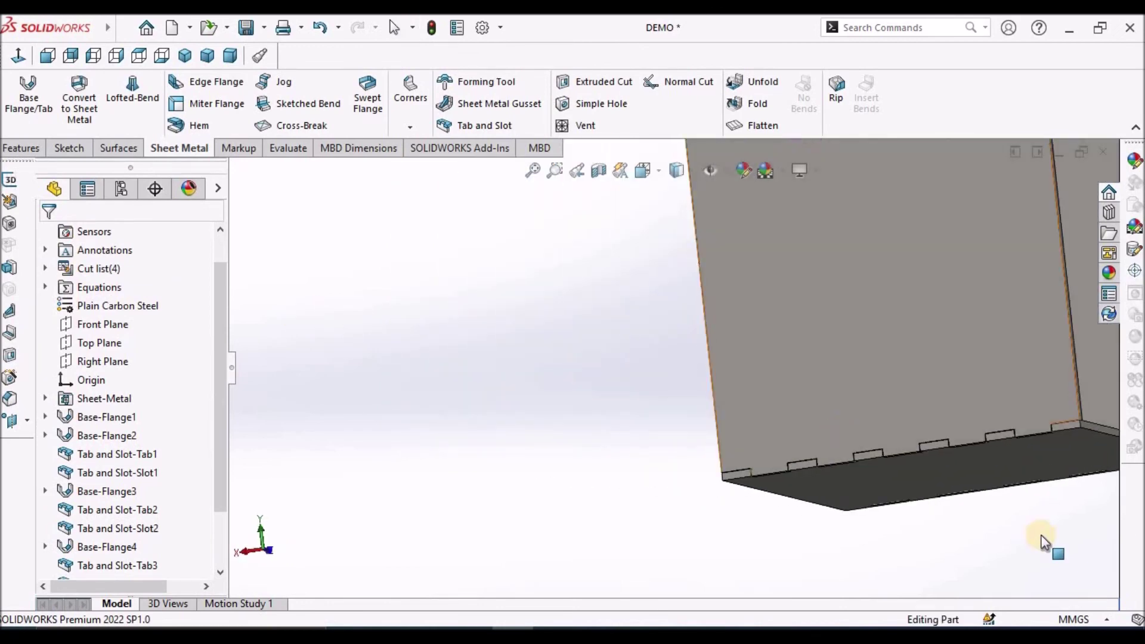
scroll(928, 414, "down", 3)
mouse_move(803, 331)
middle_mouse_down()
mouse_move(738, 373)
mouse_move(598, 379)
mouse_move(498, 442)
mouse_move(741, 417)
mouse_move(797, 328)
middle_mouse_up()
scroll(685, 215, "up", 3)
scroll(674, 226, "down", 2)
middle_click_drag(665, 238, 734, 427)
scroll(608, 291, "down", 5)
left_click(607, 292)
middle_click_drag(603, 347, 656, 549)
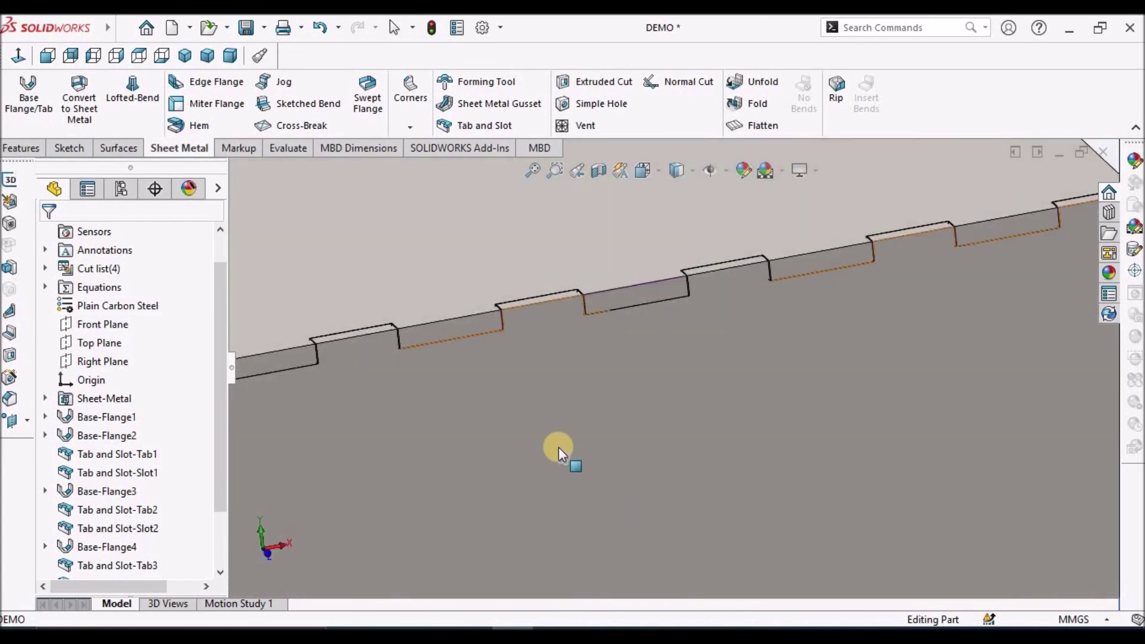
scroll(450, 393, "up", 10)
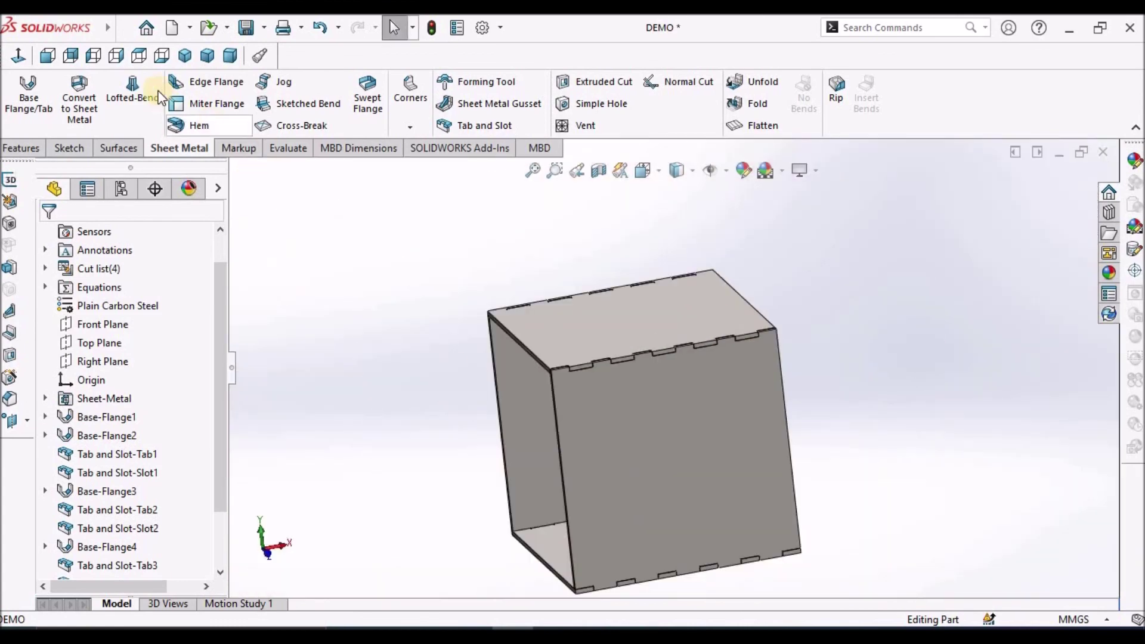
Isolate the front plate in trimetric view, inspect the tabs and notches along its upper edge, and exit isolation
left_click(208, 55)
right_click(610, 402)
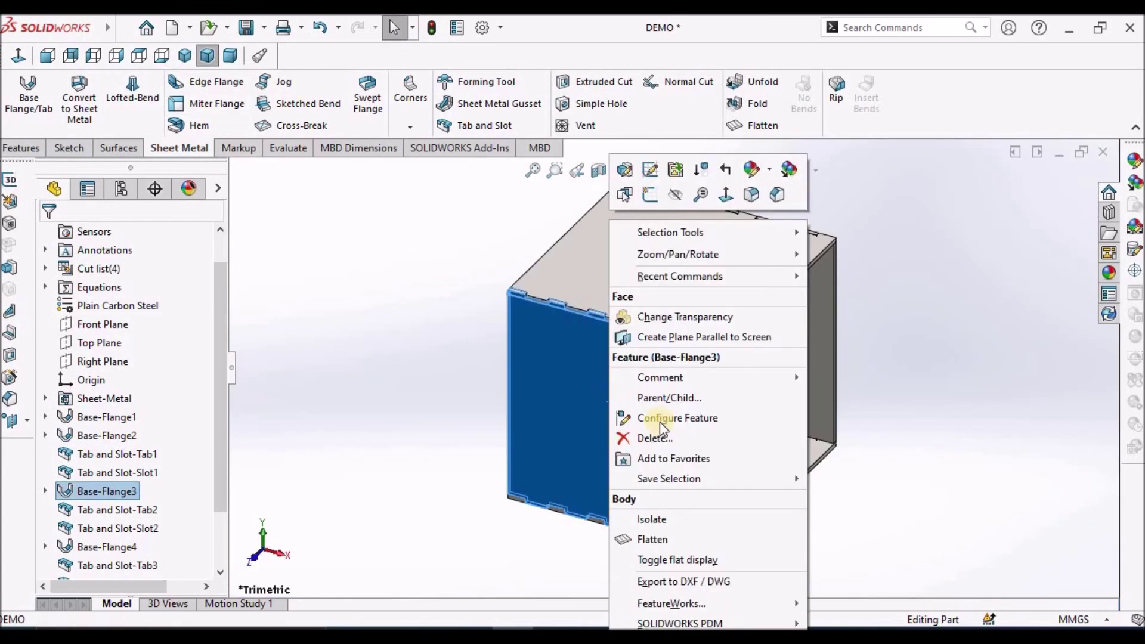
left_click(669, 517)
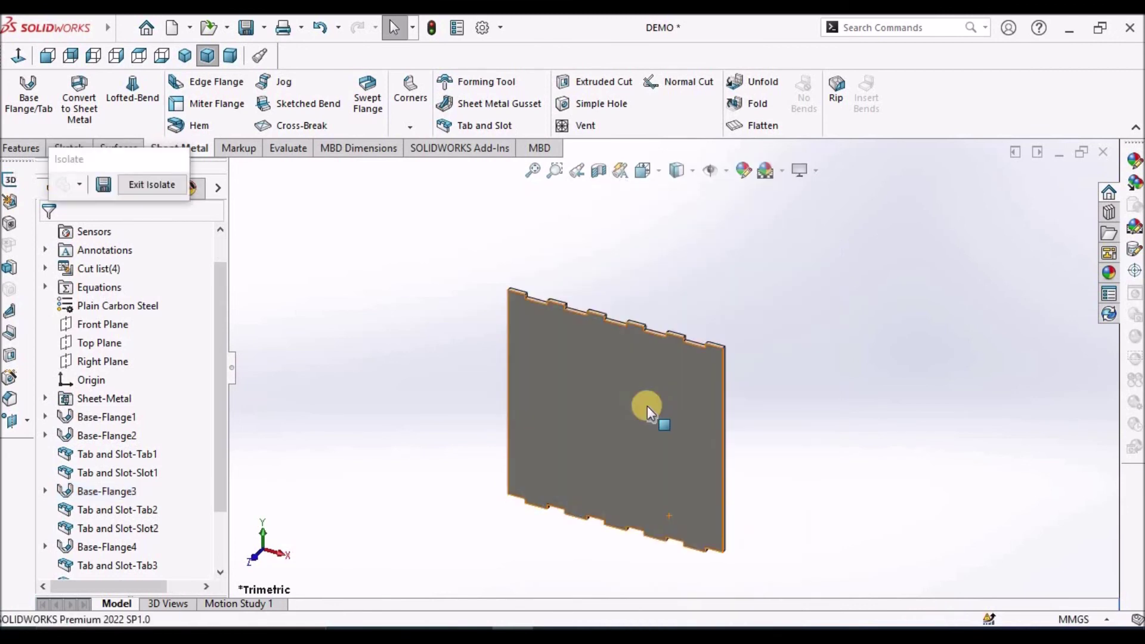
scroll(642, 331, "down", 5)
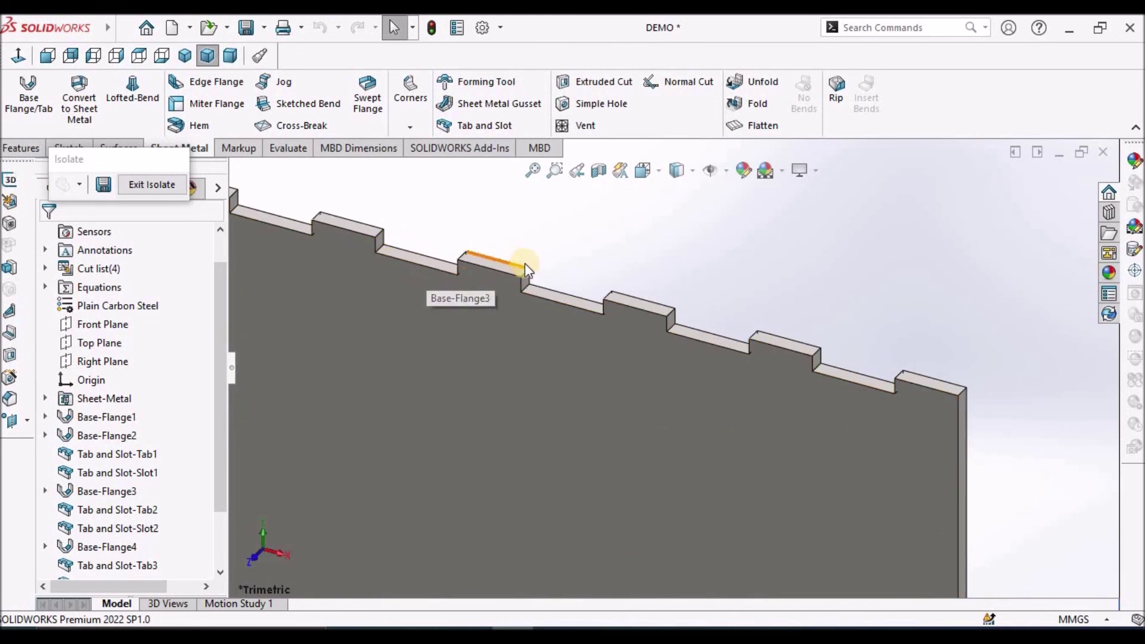
left_click(153, 184)
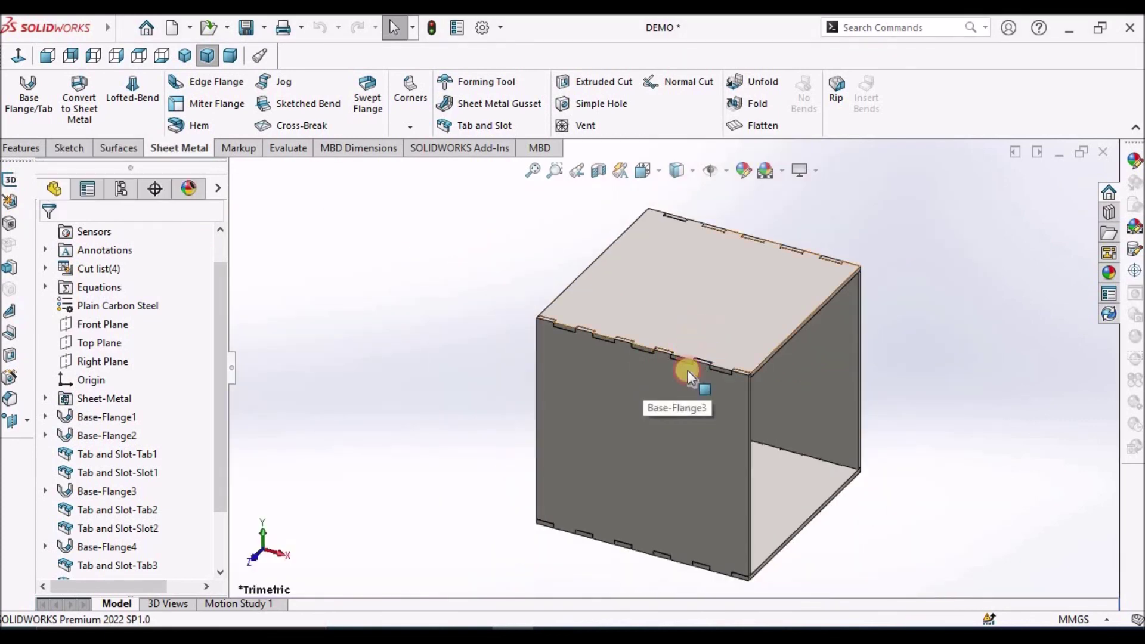
Isolate the top and front plates together and inspect how their tabs and slots interlock
left_click(672, 407)
right_click(671, 407)
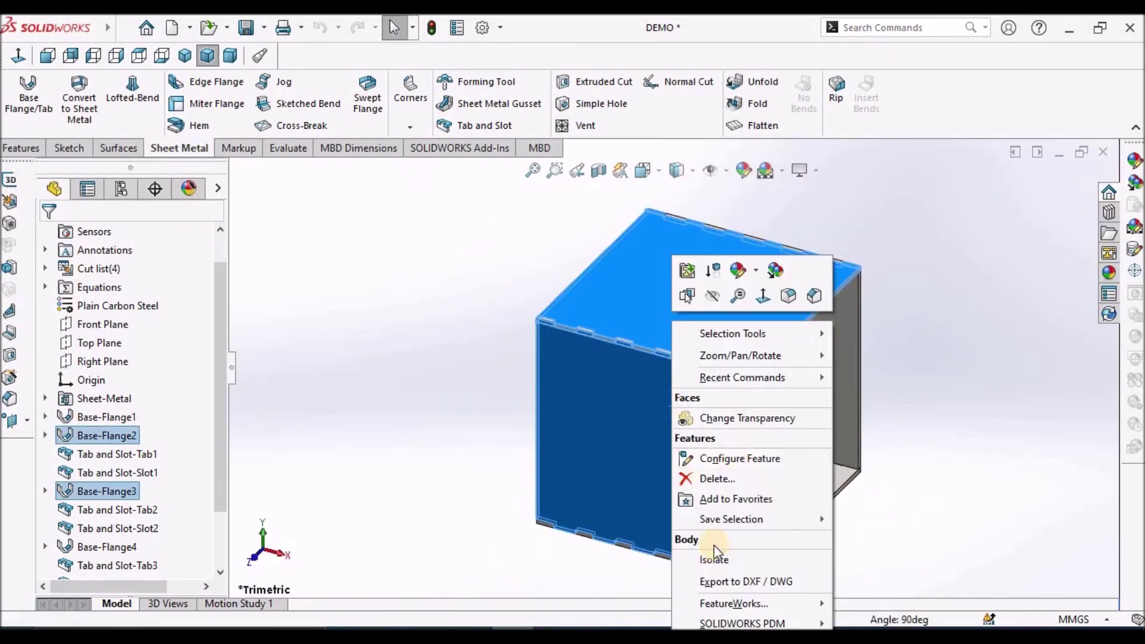
left_click(715, 560)
scroll(678, 331, "down", 5)
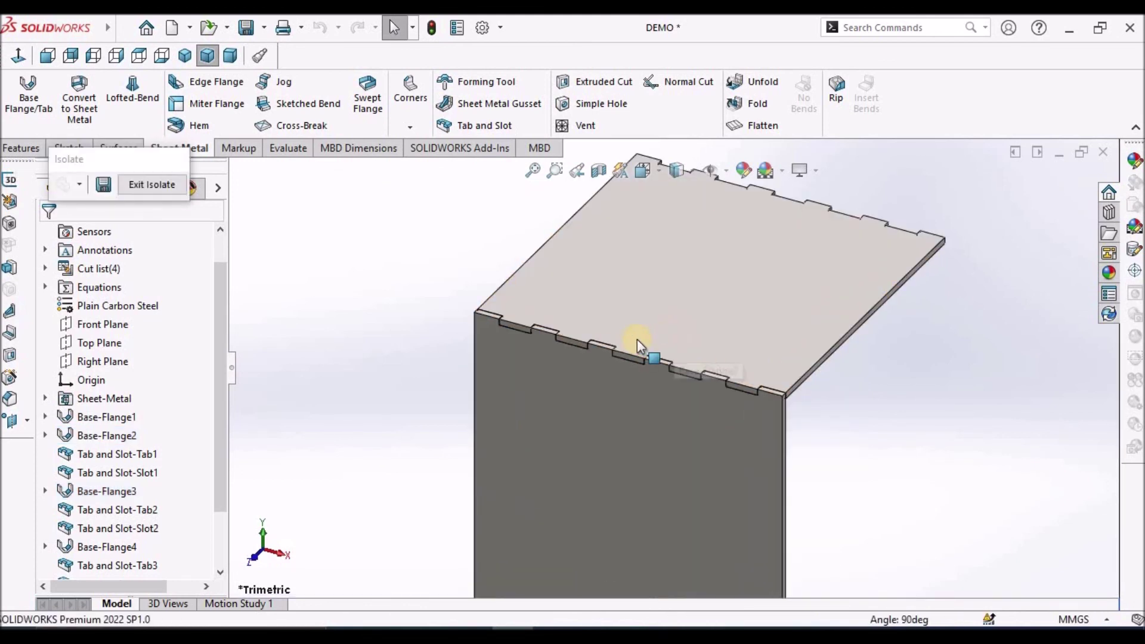
scroll(677, 417, "down", 2)
scroll(537, 320, "up", 2)
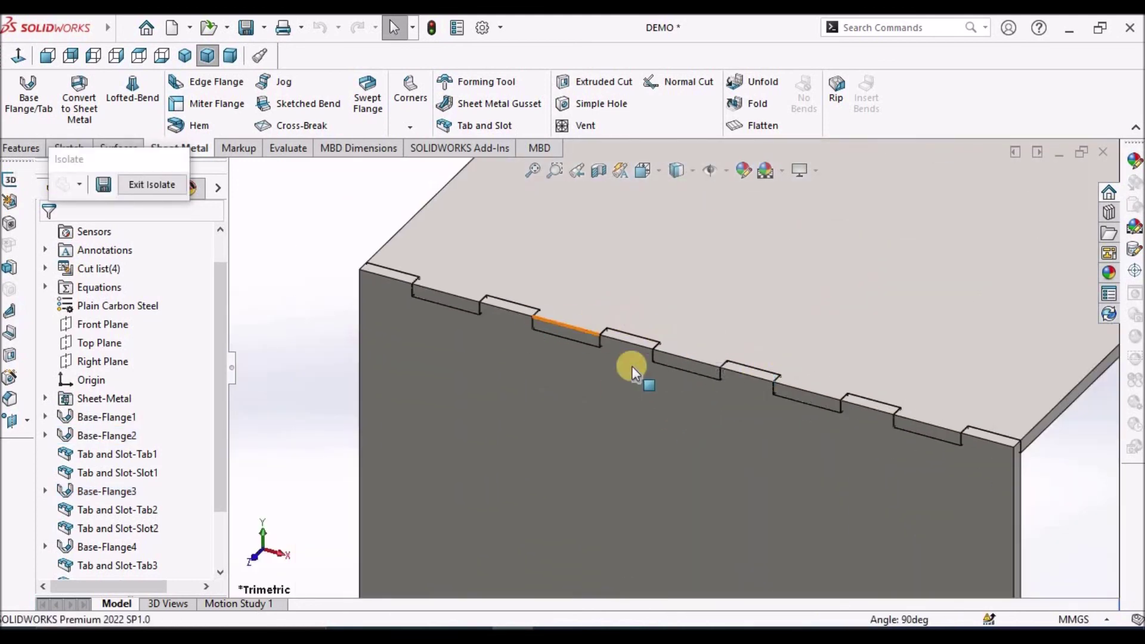
scroll(894, 447, "up", 3)
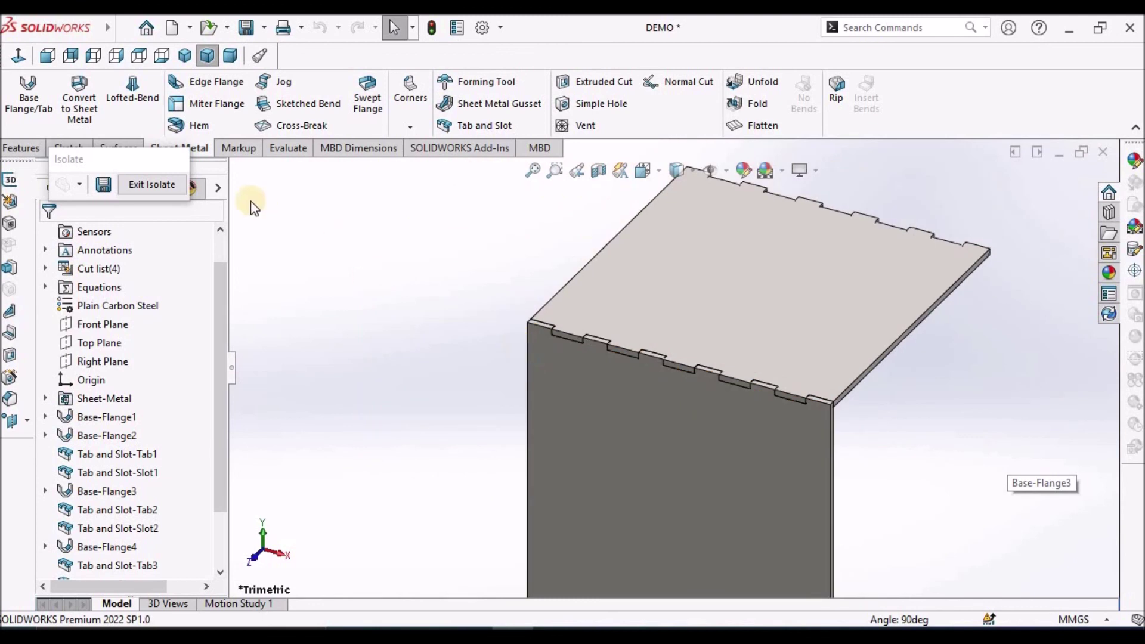
Exit isolation and show the complete box in isometric view
left_click(161, 184)
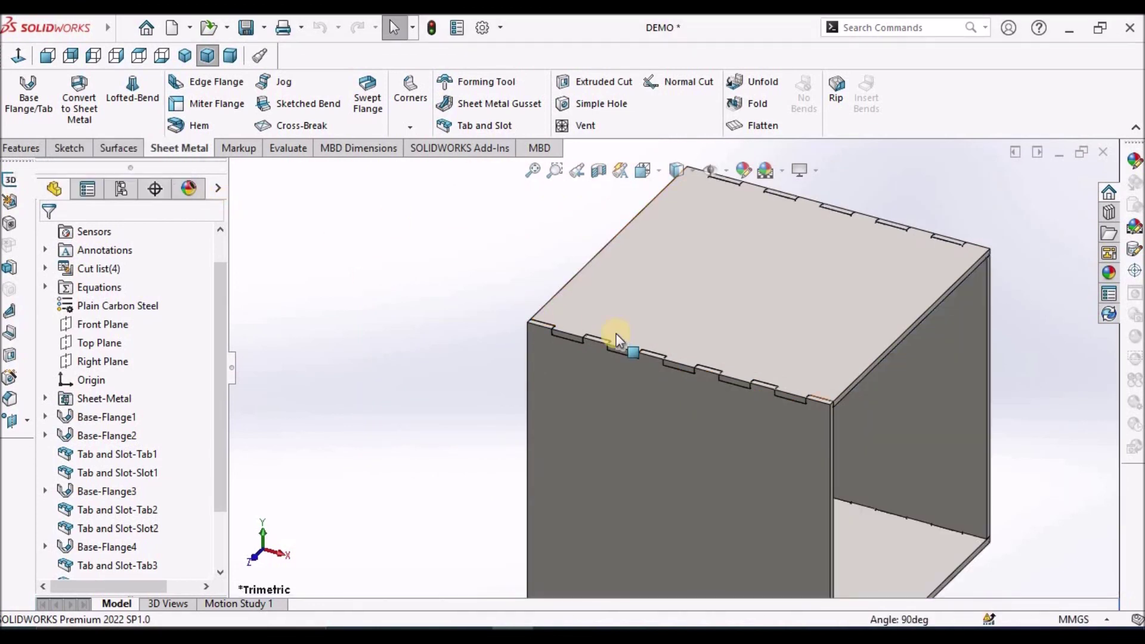
left_click(229, 56)
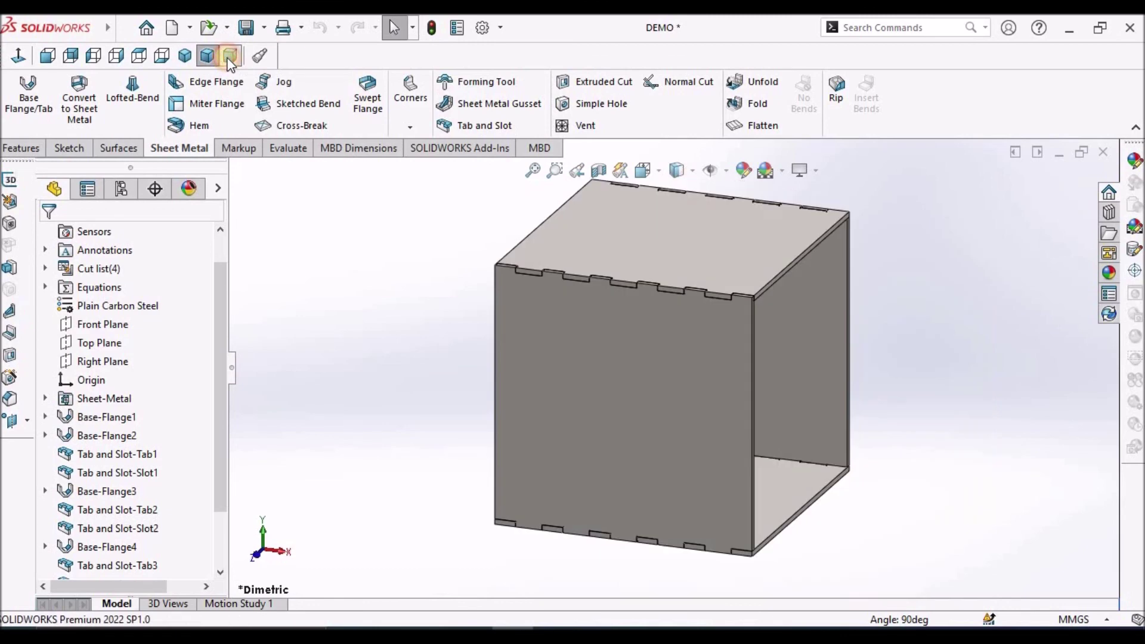
left_click(183, 57)
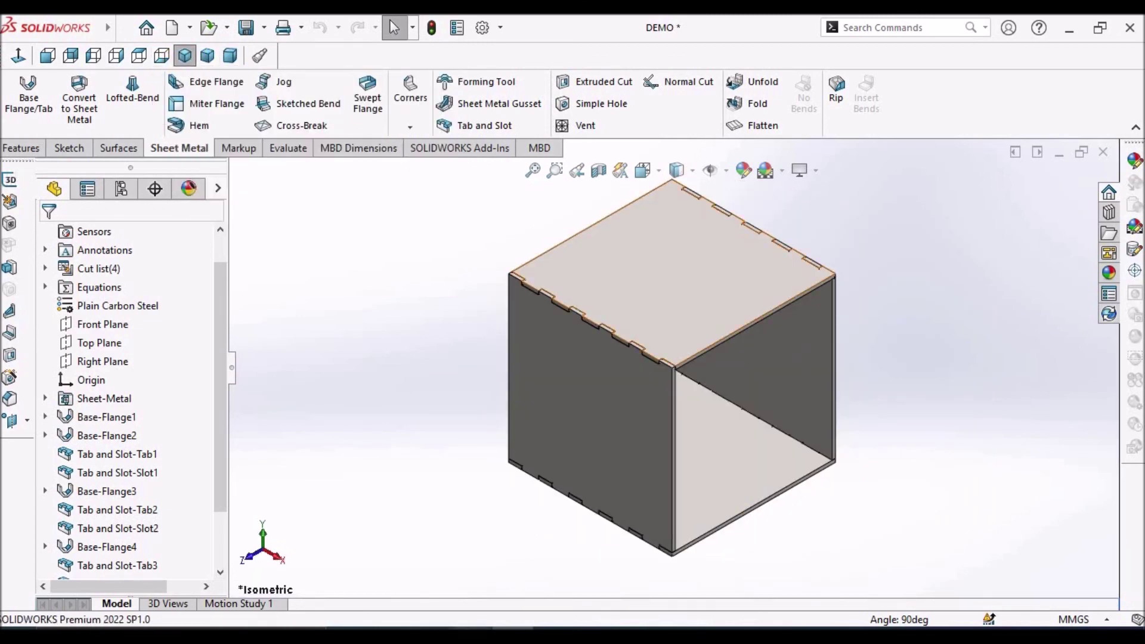